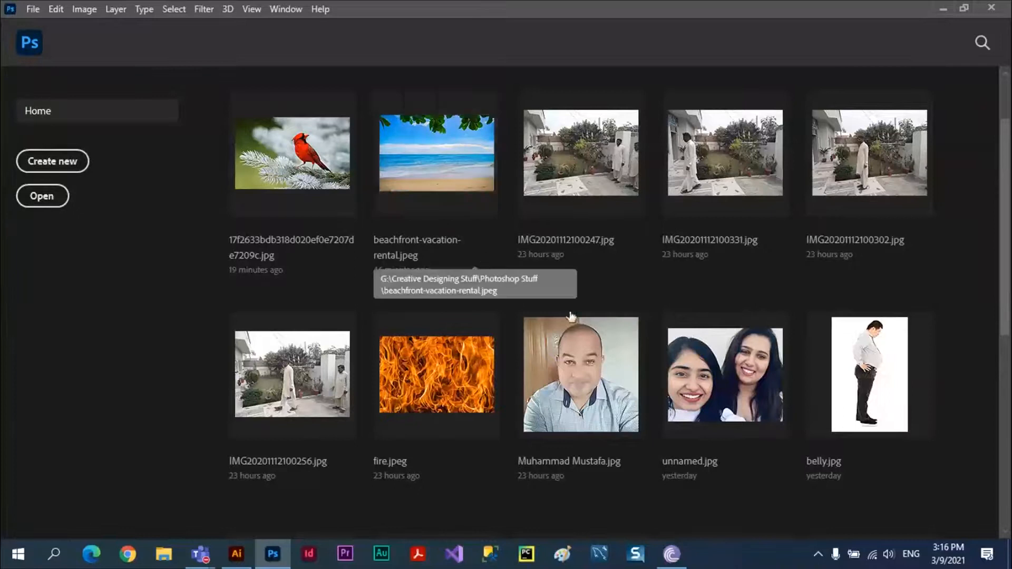
Step: Open beachfront-vacation-rental.jpeg and the red cardinal photo 17f2633bdb318d020ef0e7207de7209c.jpg from the Photoshop Stuff folder
{"action": "left_click", "coordinate": [446, 154]}
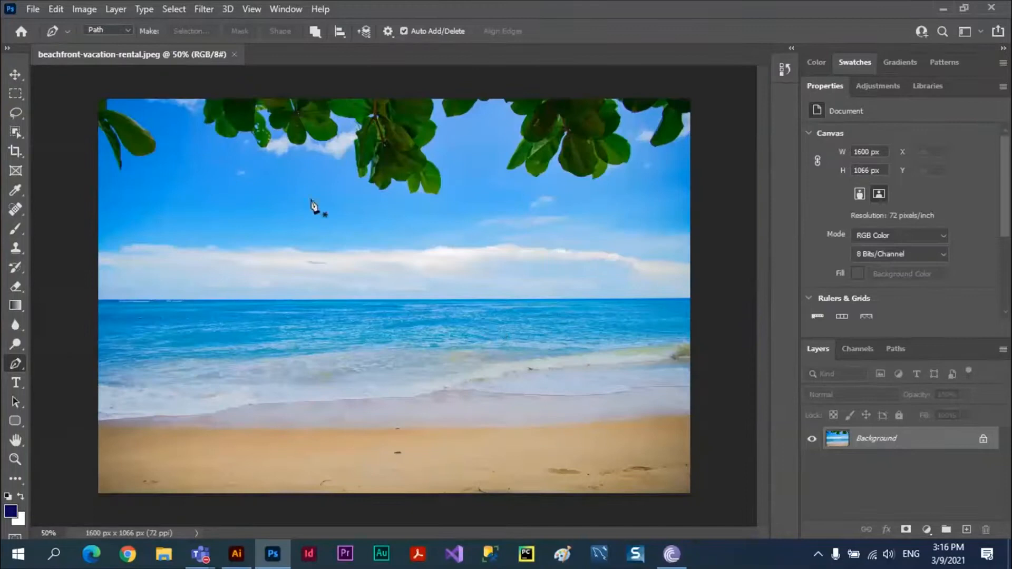
{"action": "left_click", "coordinate": [37, 10]}
{"action": "left_click", "coordinate": [59, 40]}
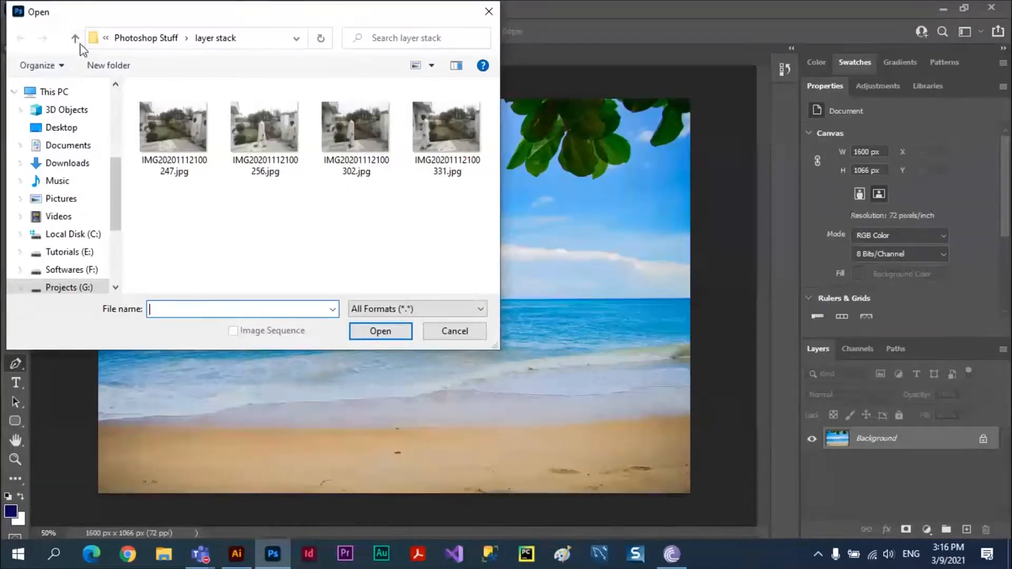
{"action": "left_click", "coordinate": [75, 39]}
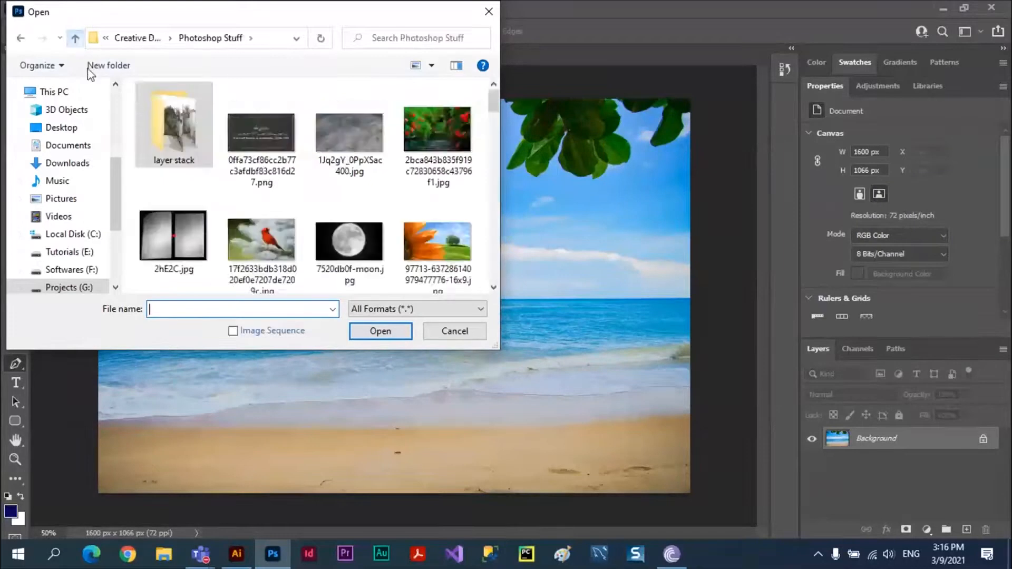
{"action": "scroll", "coordinate": [311, 184], "scroll_direction": "down", "scroll_amount": 2}
{"action": "left_click", "coordinate": [267, 173]}
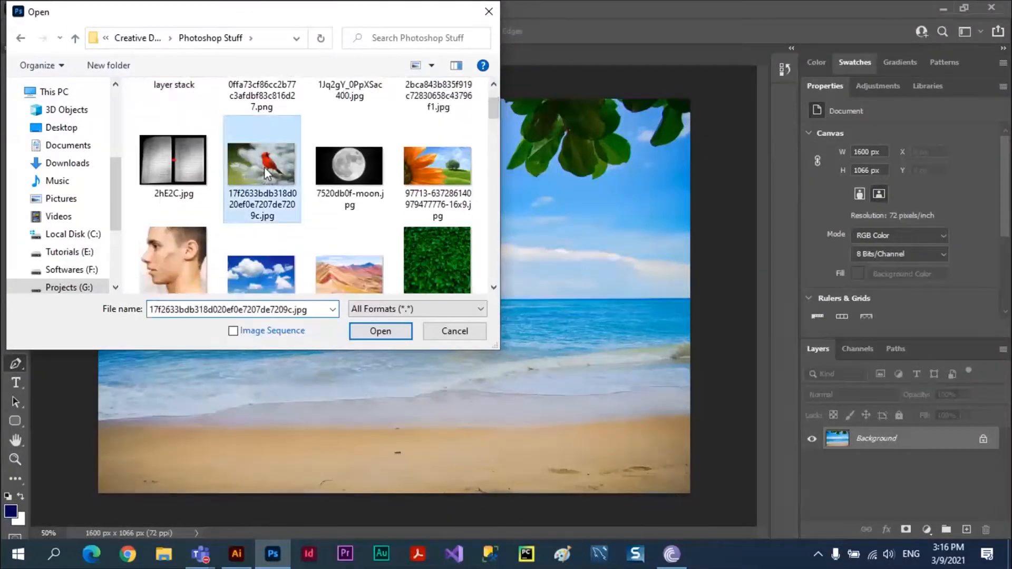
{"action": "left_click", "coordinate": [371, 333]}
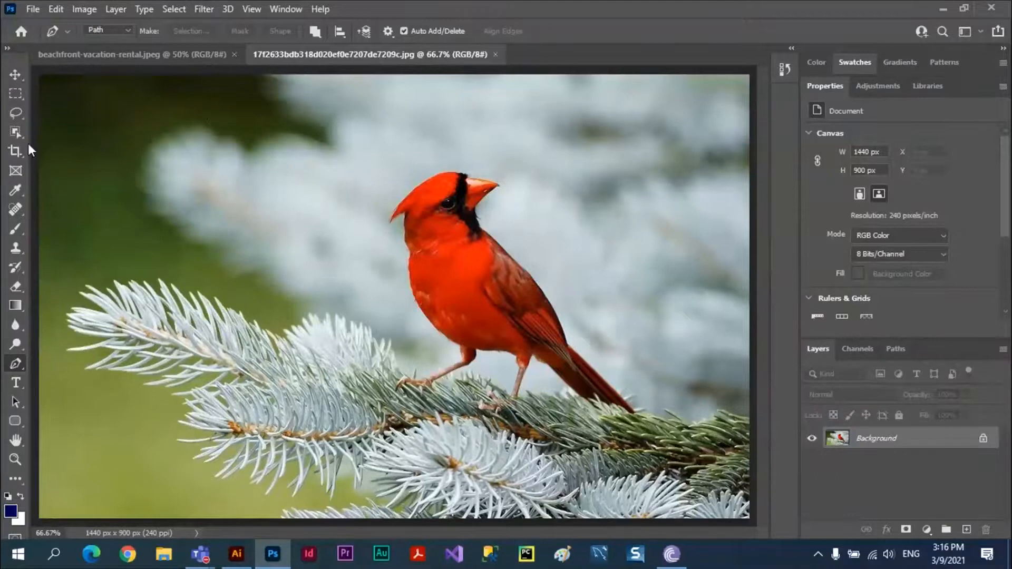
Step: Draw a loose freehand Lasso selection around the red bird and the branch it stands on
{"action": "left_click", "coordinate": [15, 114]}
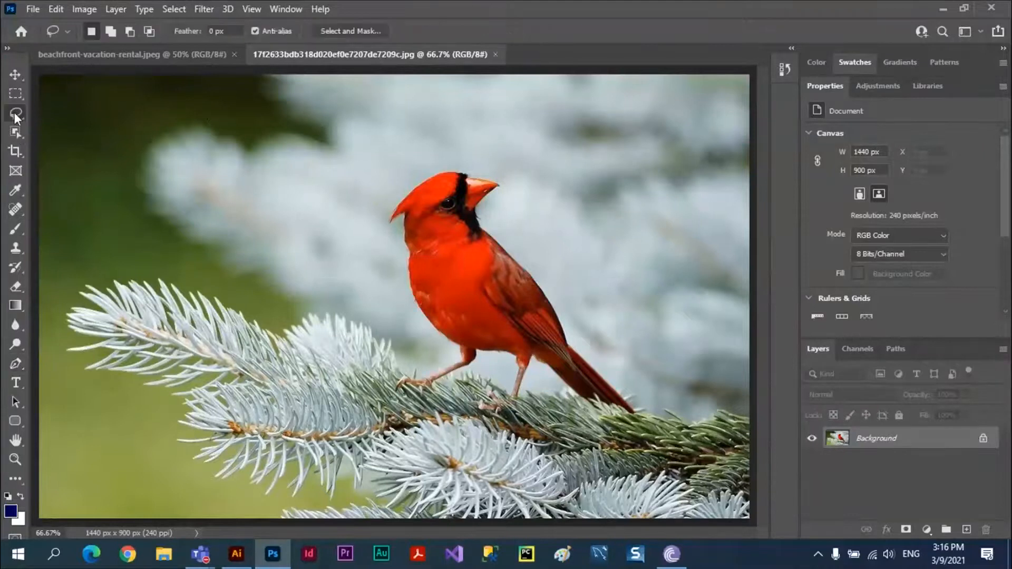
{"action": "right_click", "coordinate": [15, 114]}
{"action": "left_click", "coordinate": [79, 116]}
{"action": "mouse_move", "coordinate": [363, 344]}
{"action": "left_mouse_down"}
{"action": "mouse_move", "coordinate": [329, 255]}
{"action": "mouse_move", "coordinate": [334, 200]}
{"action": "mouse_move", "coordinate": [366, 160]}
{"action": "mouse_move", "coordinate": [418, 124]}
{"action": "mouse_move", "coordinate": [488, 119]}
{"action": "mouse_move", "coordinate": [538, 164]}
{"action": "mouse_move", "coordinate": [689, 368]}
{"action": "mouse_move", "coordinate": [689, 425]}
{"action": "mouse_move", "coordinate": [662, 453]}
{"action": "mouse_move", "coordinate": [417, 466]}
{"action": "mouse_move", "coordinate": [381, 451]}
{"action": "mouse_move", "coordinate": [358, 413]}
{"action": "mouse_move", "coordinate": [364, 349]}
{"action": "left_mouse_up"}
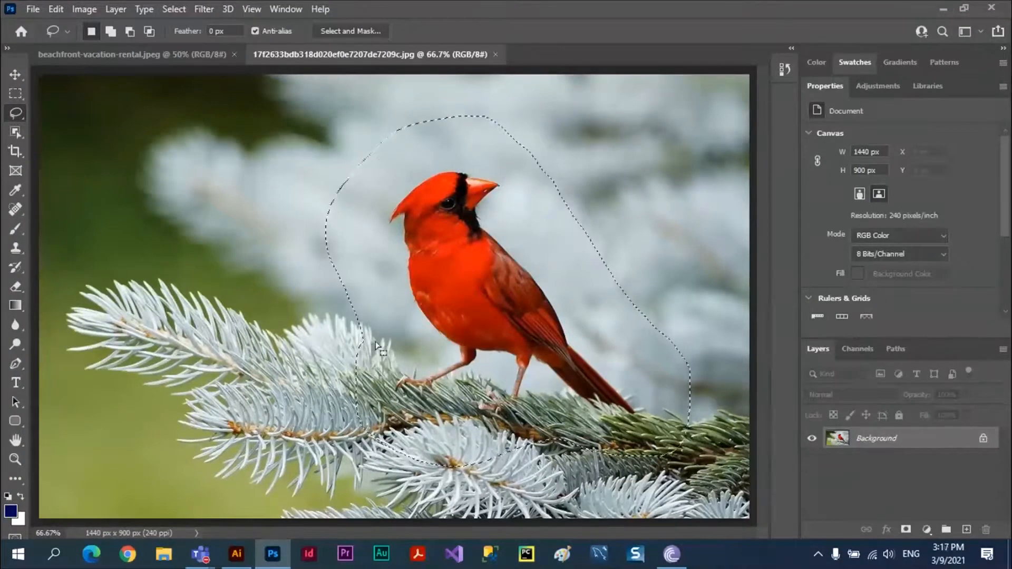
Step: Copy the selected bird into the beachfront document as a new layer and close the bird photo
{"action": "left_click", "coordinate": [195, 54]}
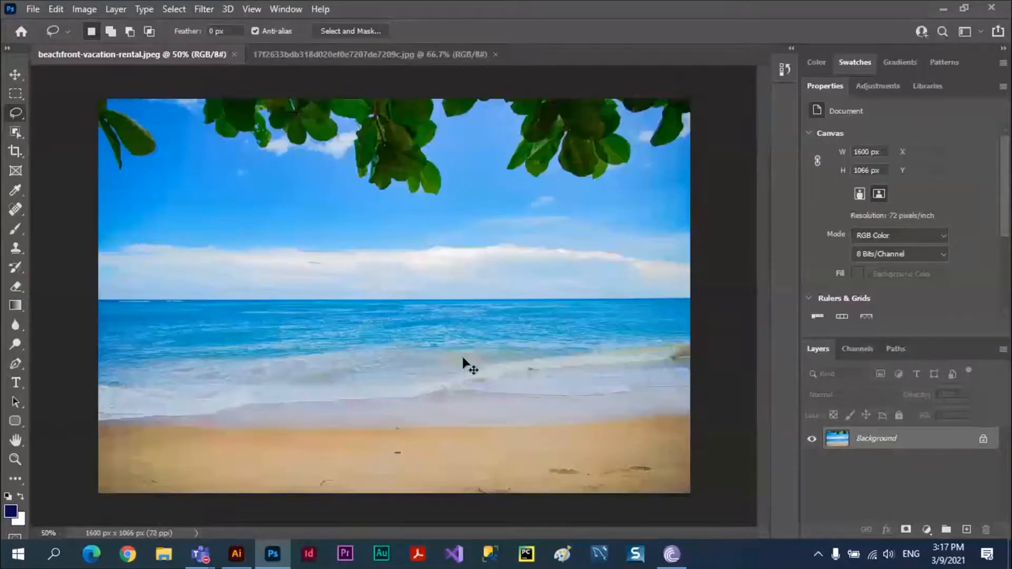
{"action": "key", "text": "ctrl+v"}
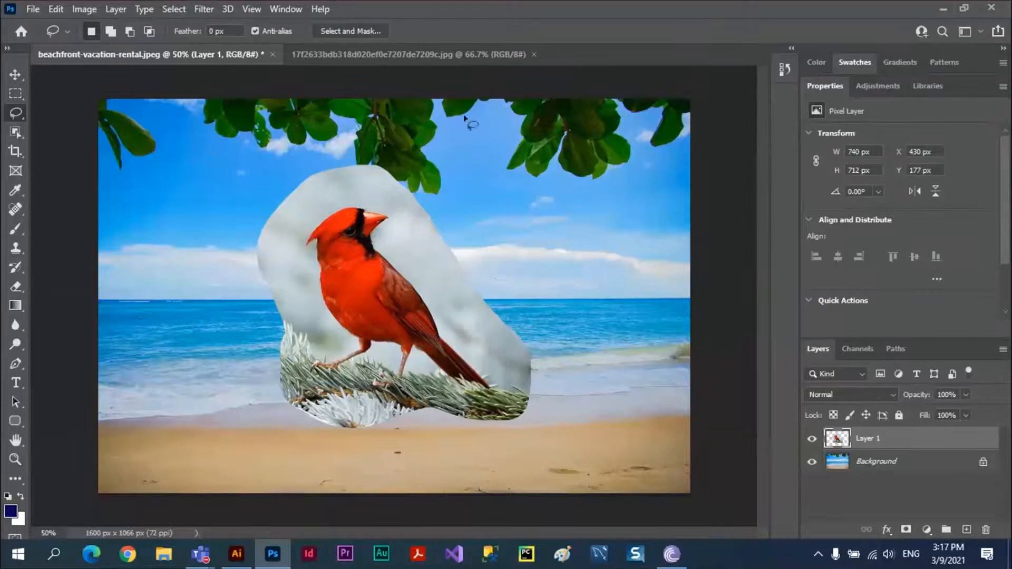
{"action": "left_click", "coordinate": [457, 55]}
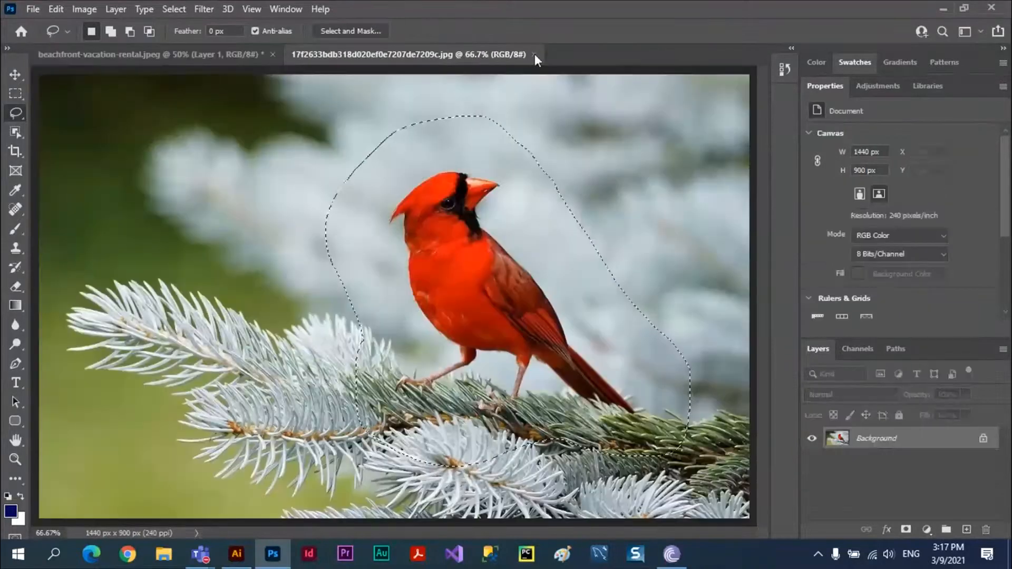
{"action": "left_click", "coordinate": [535, 54]}
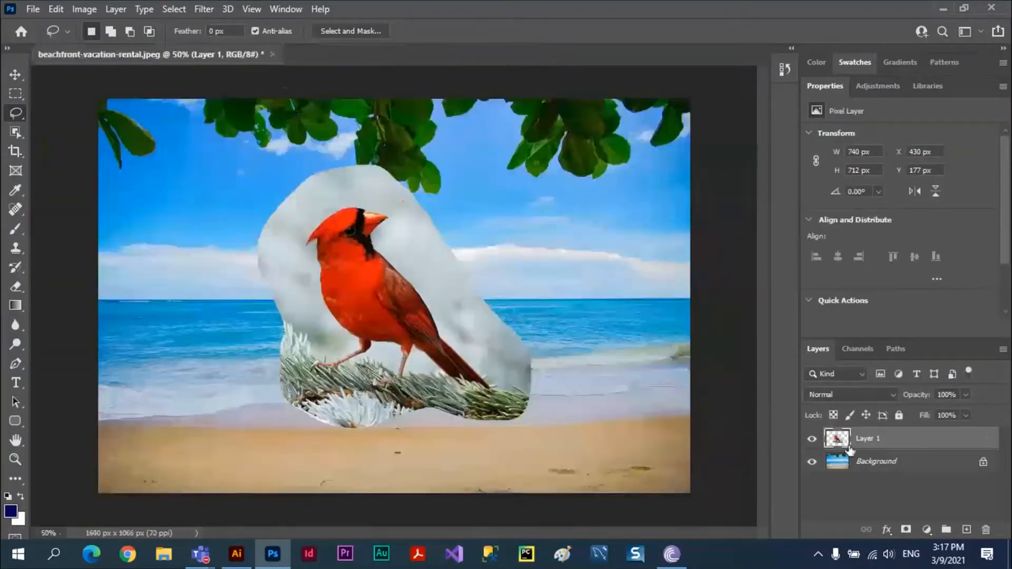
Step: Collapse the document properties to enlarge the layer list, and make Layer 1 active with the Move tool
{"action": "left_click", "coordinate": [827, 86]}
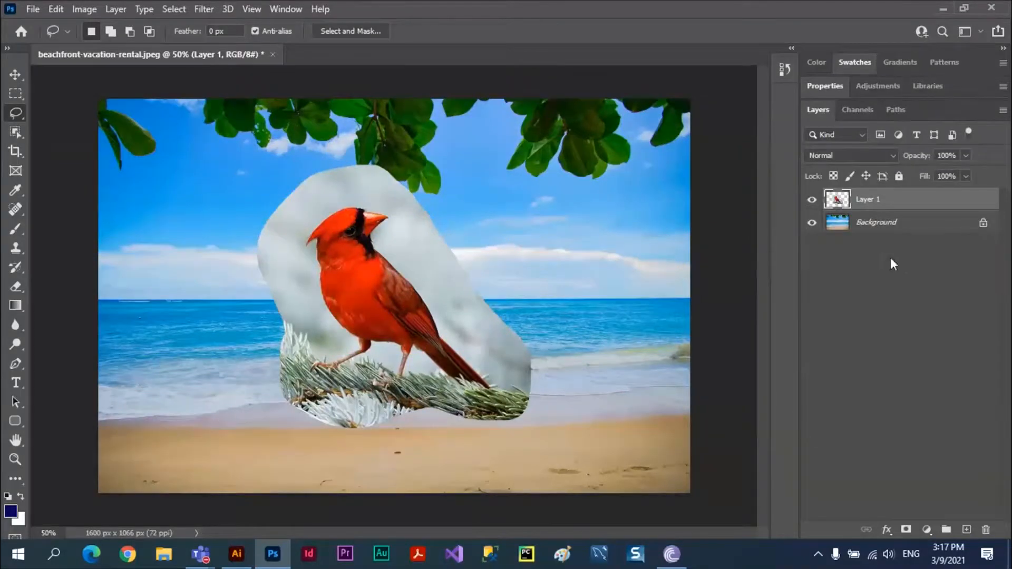
{"action": "left_click", "coordinate": [883, 232]}
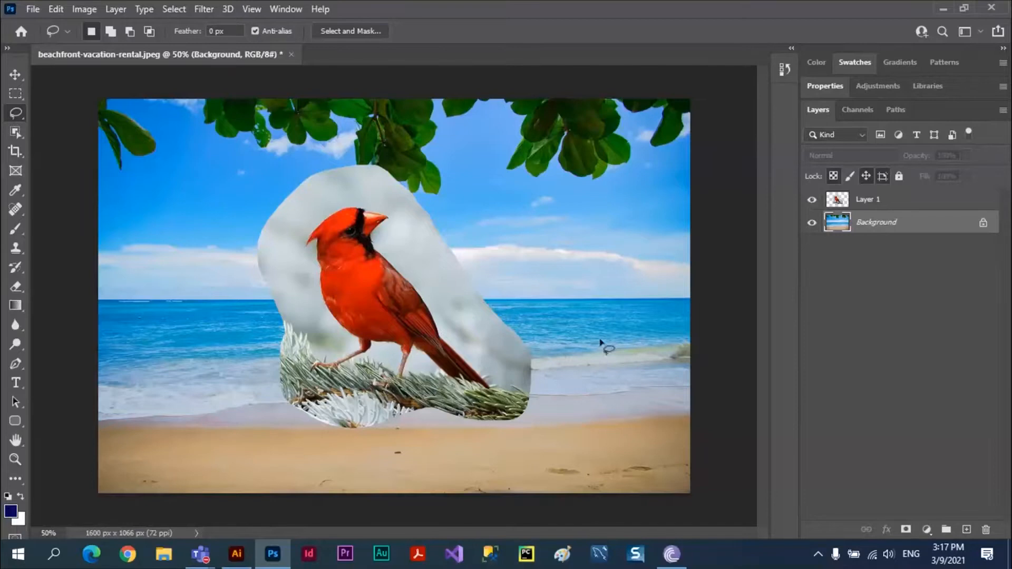
{"action": "left_click", "coordinate": [16, 74]}
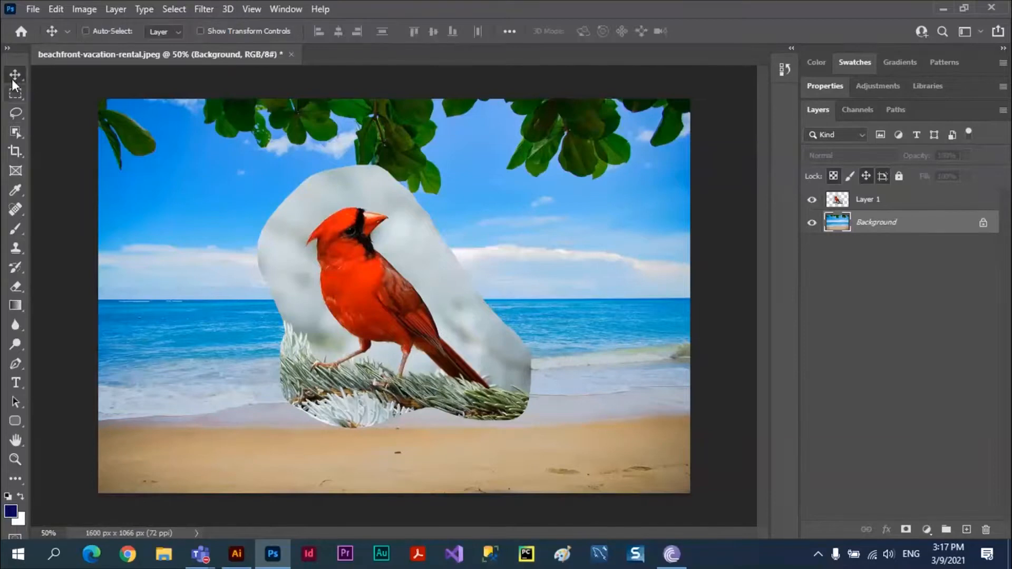
{"action": "left_click", "coordinate": [914, 206]}
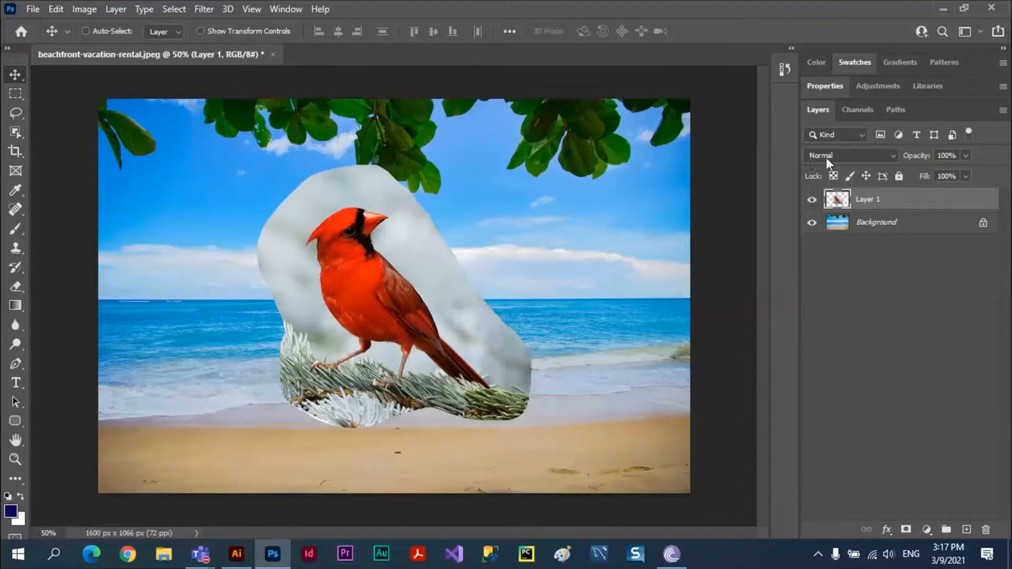
Step: Preview blend modes such as Darken and Linear Dodge (Add) on the bird layer, then return it to Normal
{"action": "left_click", "coordinate": [894, 156]}
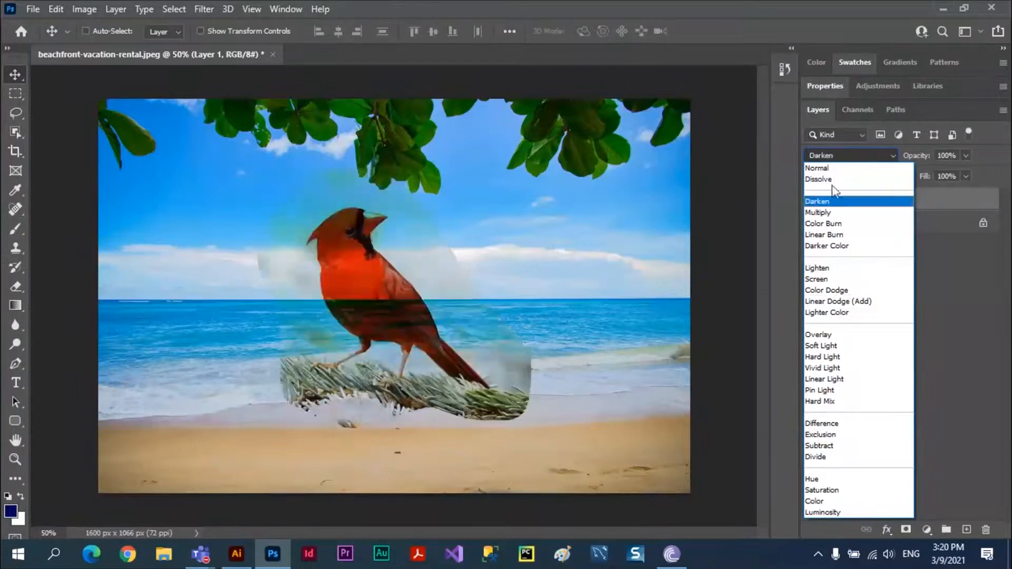
{"action": "key", "text": "Escape"}
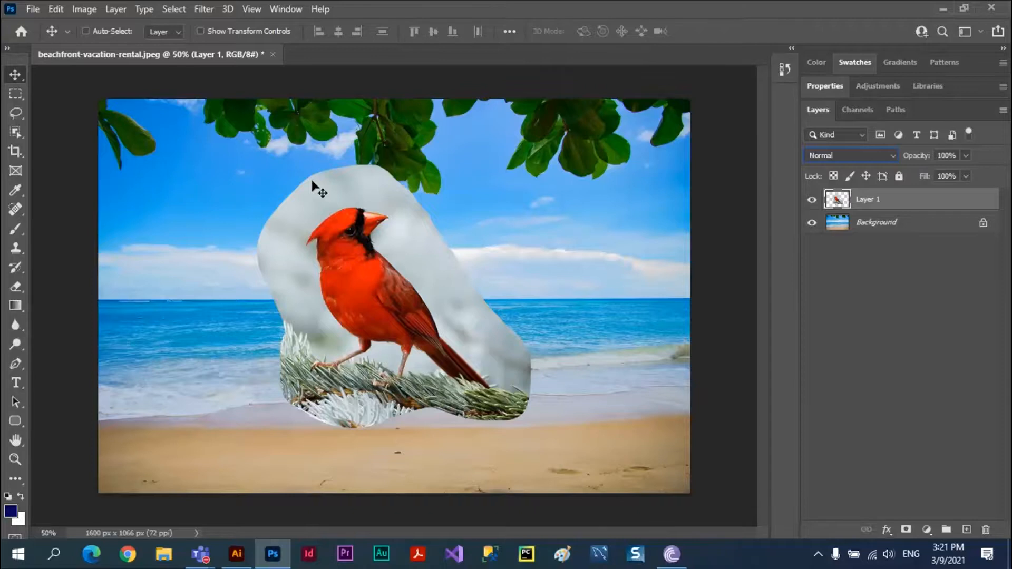
{"action": "left_click", "coordinate": [894, 157]}
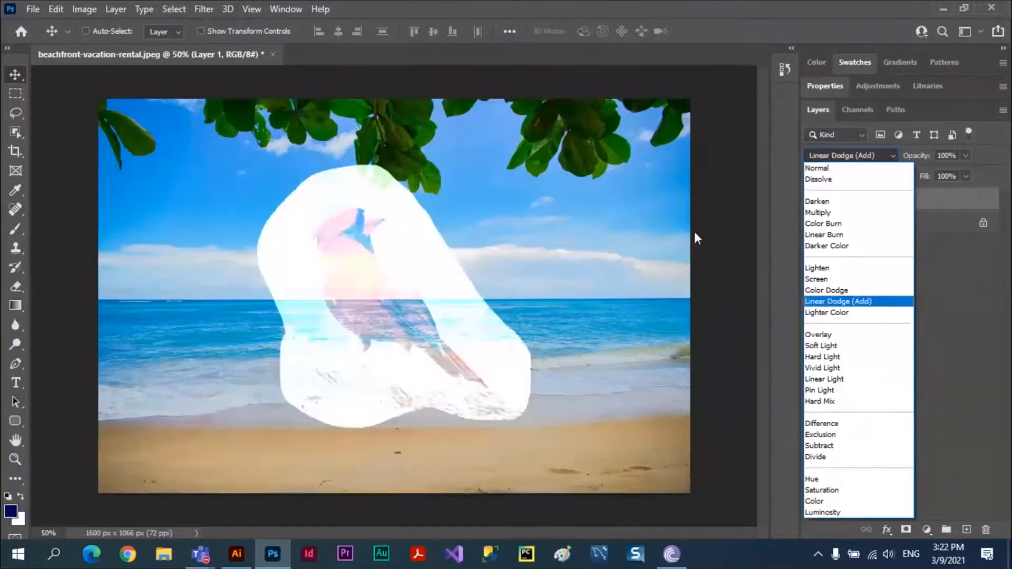
{"action": "left_click", "coordinate": [817, 168]}
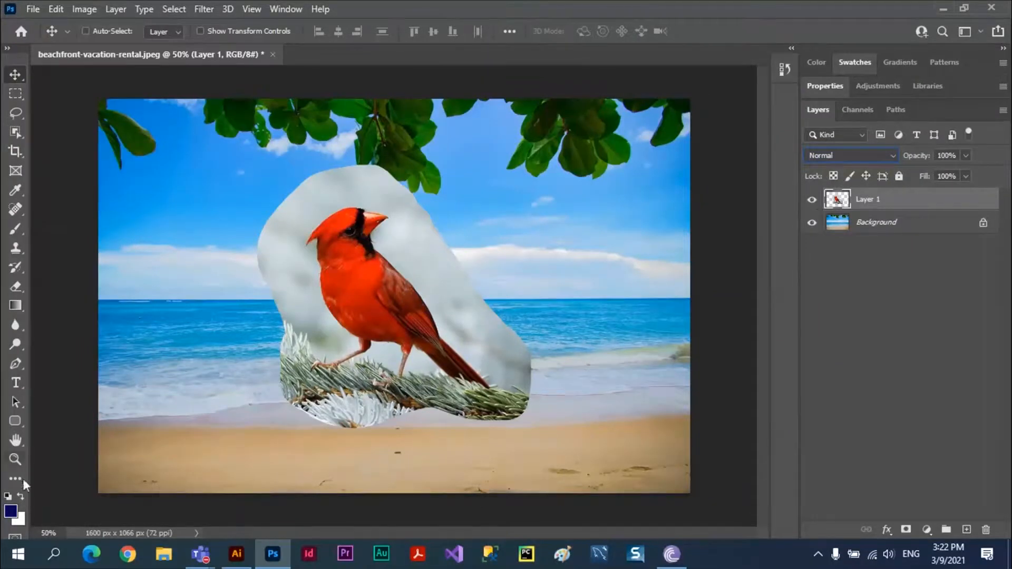
Step: Set the bird layer's blend mode to Dissolve and examine its cut-out edge against the sky up close
{"action": "left_click", "coordinate": [15, 459]}
{"action": "left_click", "coordinate": [460, 261]}
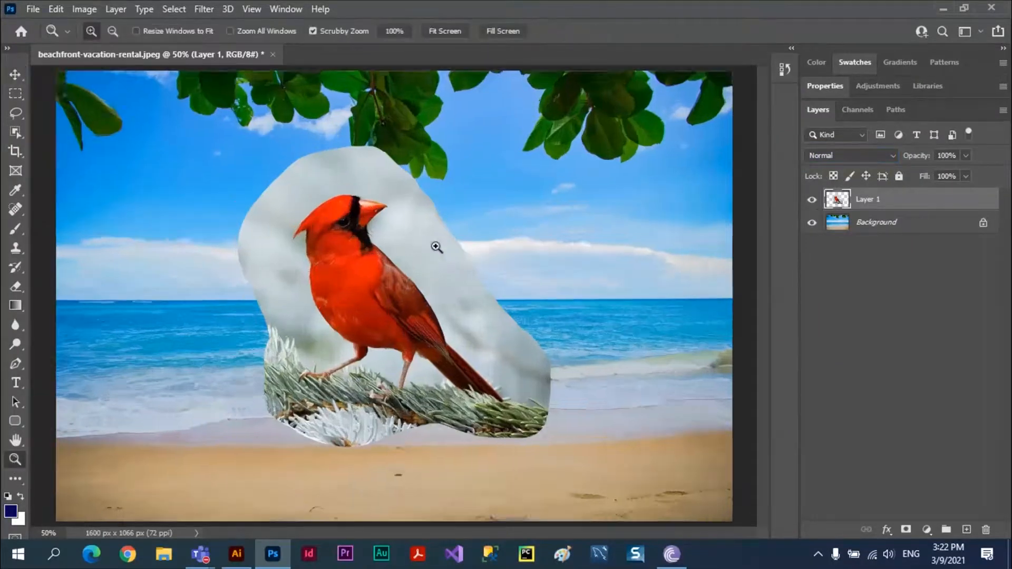
{"action": "left_click", "coordinate": [403, 214]}
{"action": "left_click", "coordinate": [404, 208]}
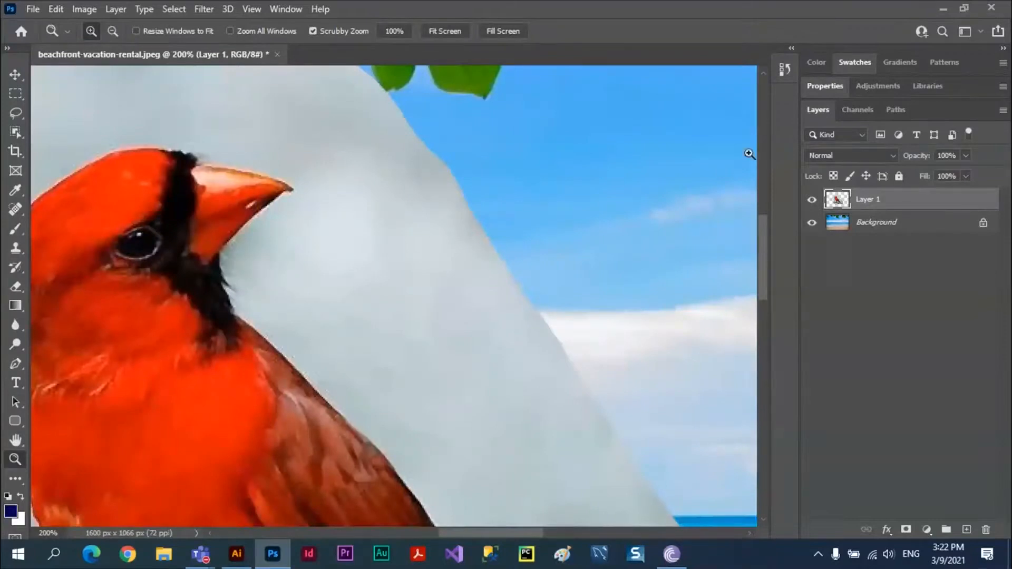
{"action": "left_click", "coordinate": [894, 154]}
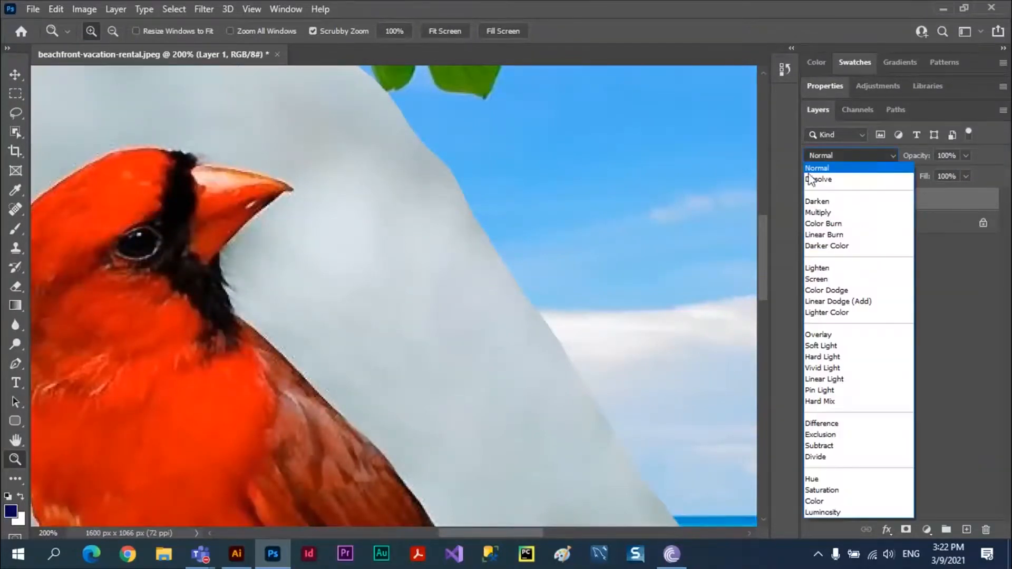
{"action": "left_click", "coordinate": [811, 177]}
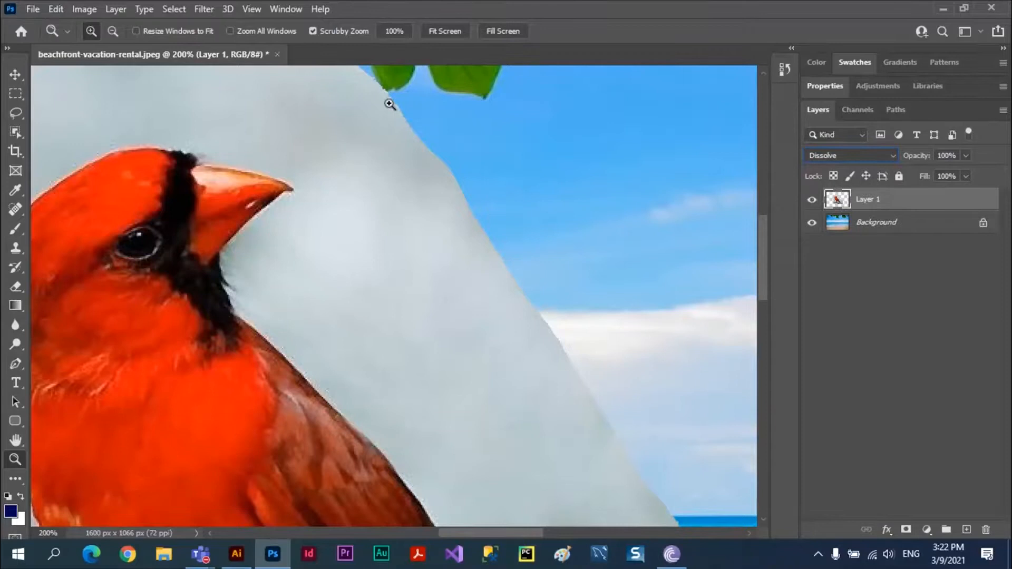
{"action": "left_click_drag", "start_coordinate": [402, 118], "coordinate": [423, 148]}
{"action": "left_click", "coordinate": [423, 156]}
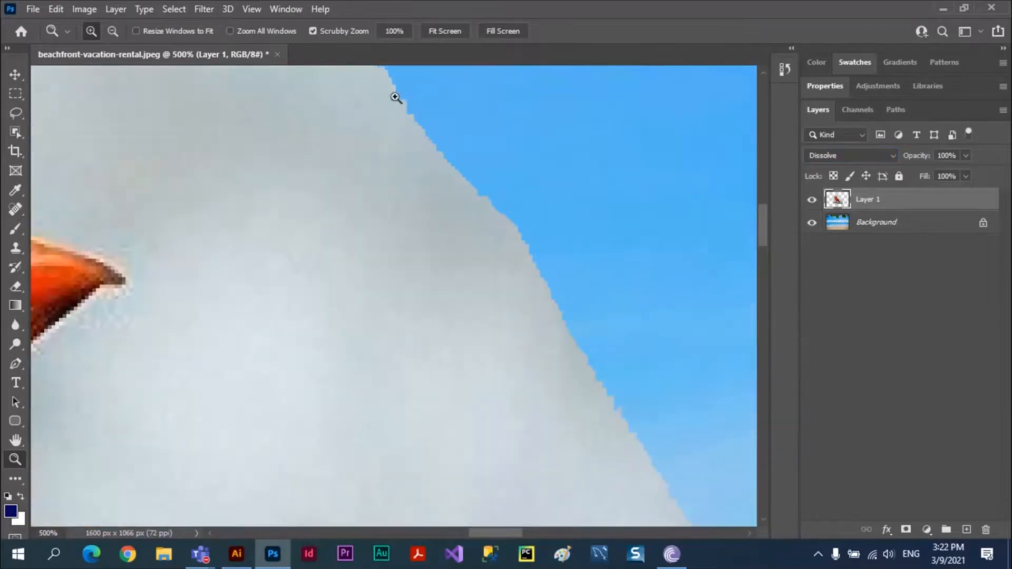
Step: Set the bird layer's blend mode back to Normal and compare its edge with the Dissolve effect
{"action": "left_click", "coordinate": [892, 155]}
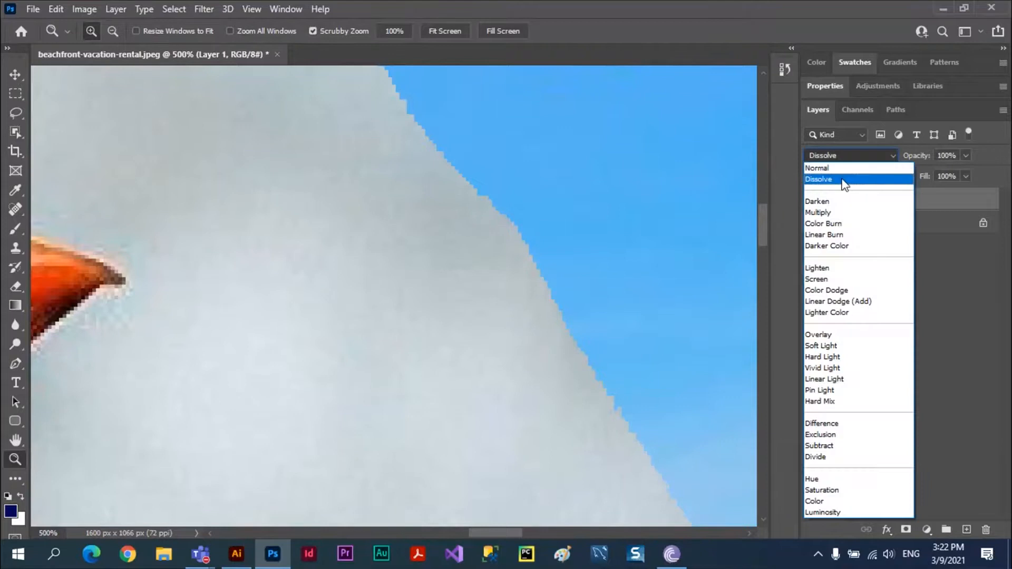
{"action": "left_click", "coordinate": [842, 168]}
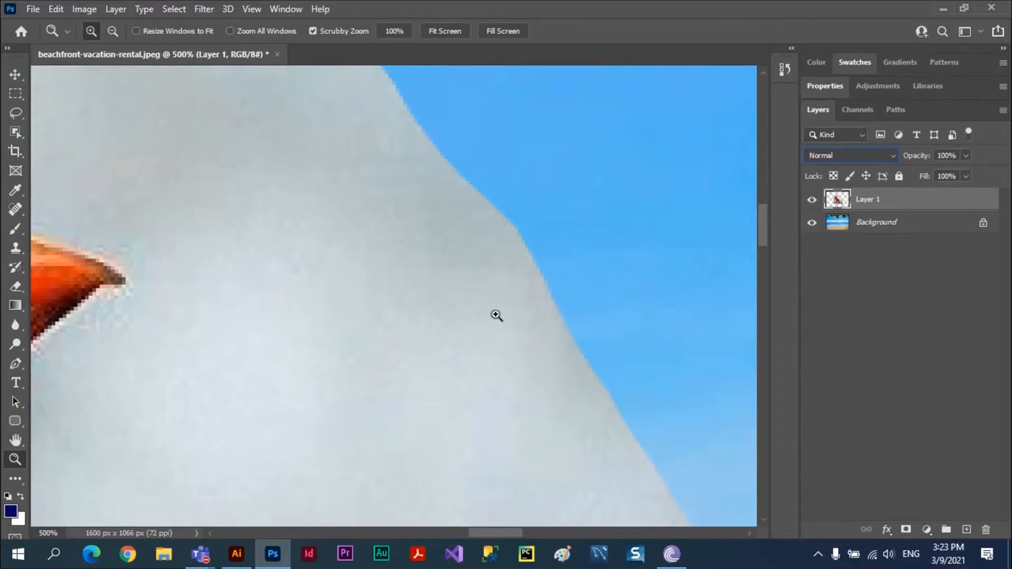
{"action": "key", "text": "ctrl+minus"}
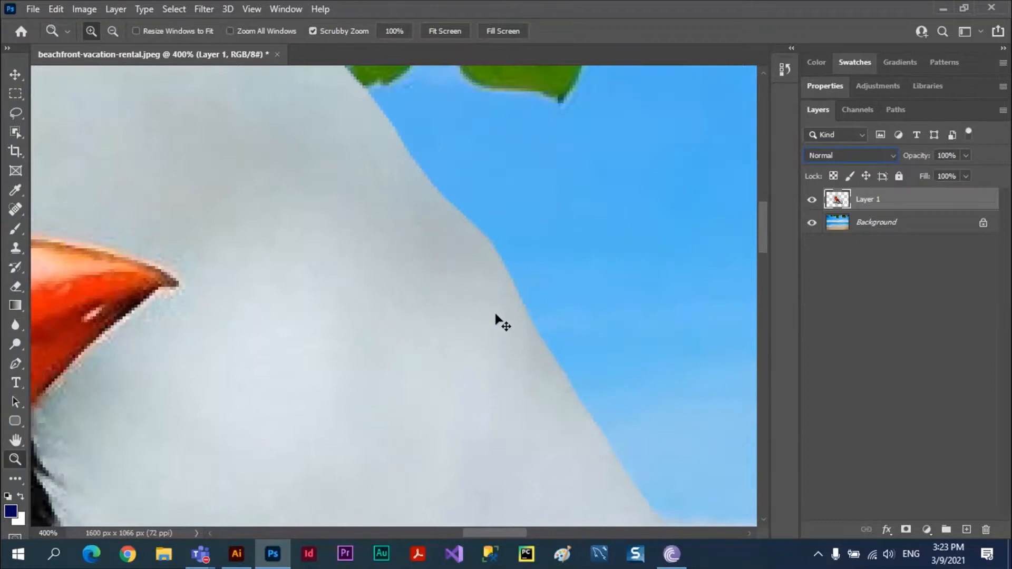
{"action": "key", "text": "ctrl+0"}
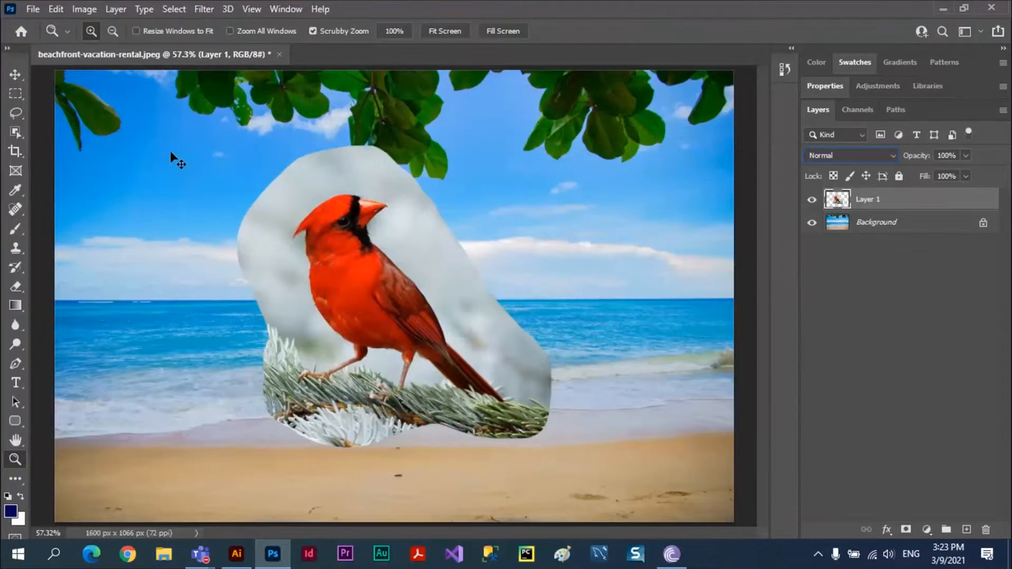
Step: Open the moon image 7520db0f-moon.jpg from the Photoshop Stuff folder
{"action": "key", "text": "ctrl+o"}
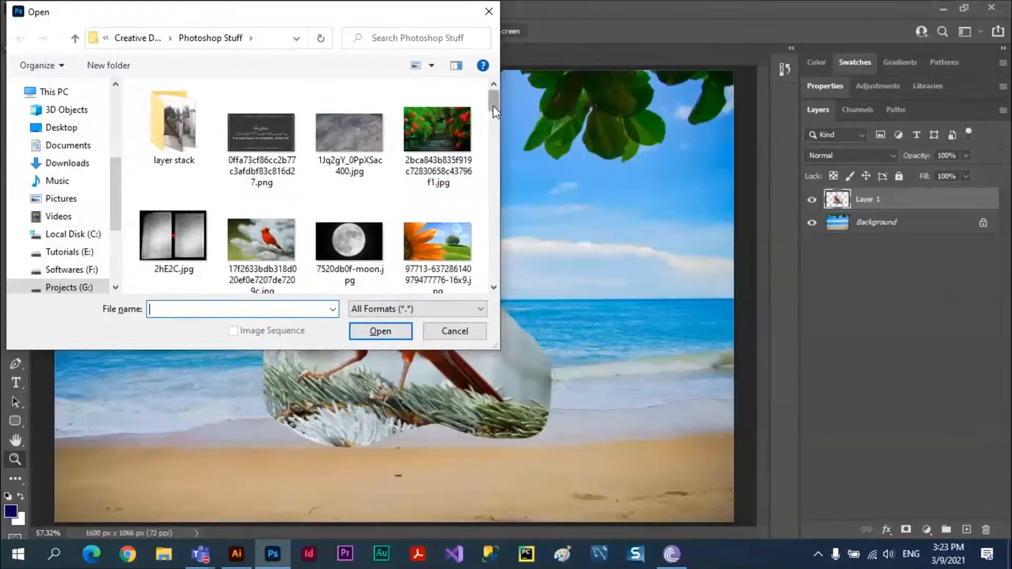
{"action": "left_click_drag", "start_coordinate": [493, 106], "coordinate": [490, 183]}
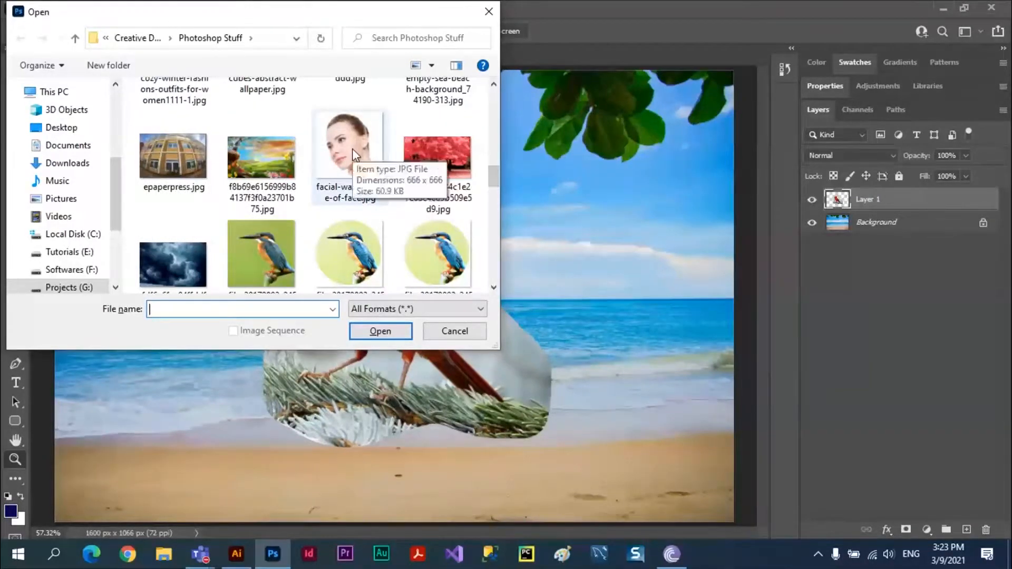
{"action": "left_click_drag", "start_coordinate": [494, 172], "coordinate": [492, 96]}
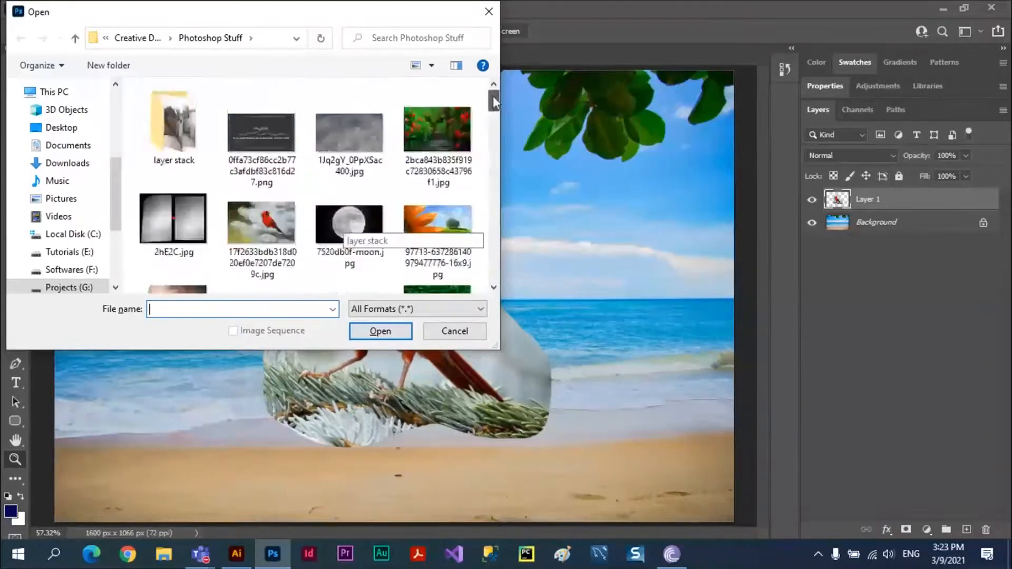
{"action": "left_click", "coordinate": [348, 226]}
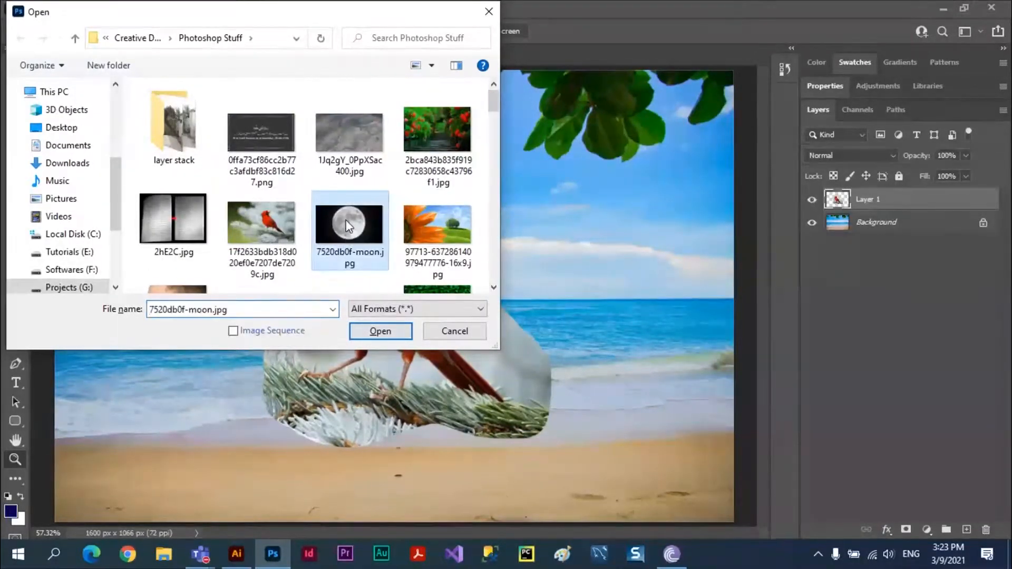
{"action": "left_click", "coordinate": [375, 329]}
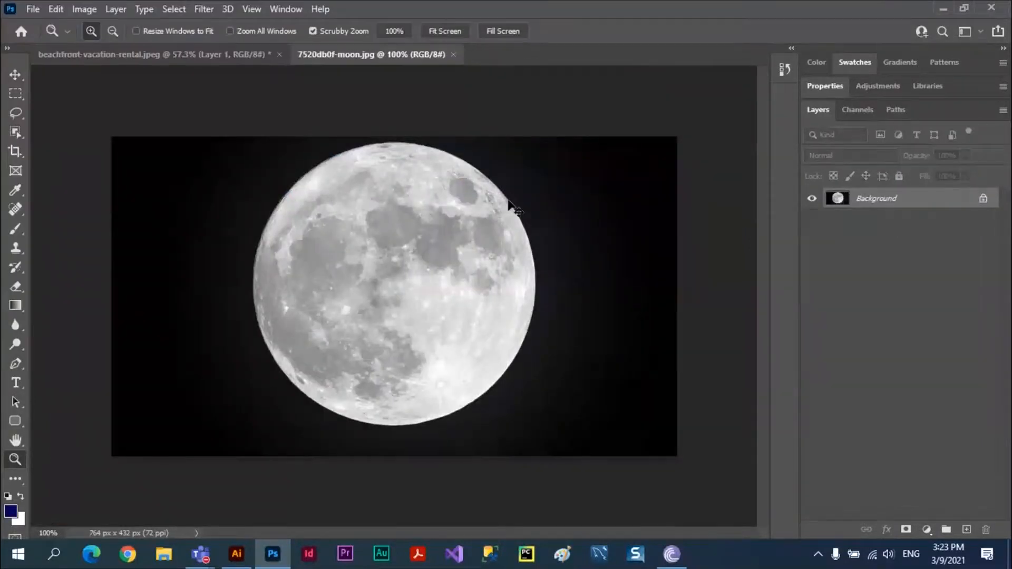
Step: Copy the whole moon image into the beachfront-vacation-rental document as a new layer and move it up toward the sky
{"action": "key", "text": "ctrl+a"}
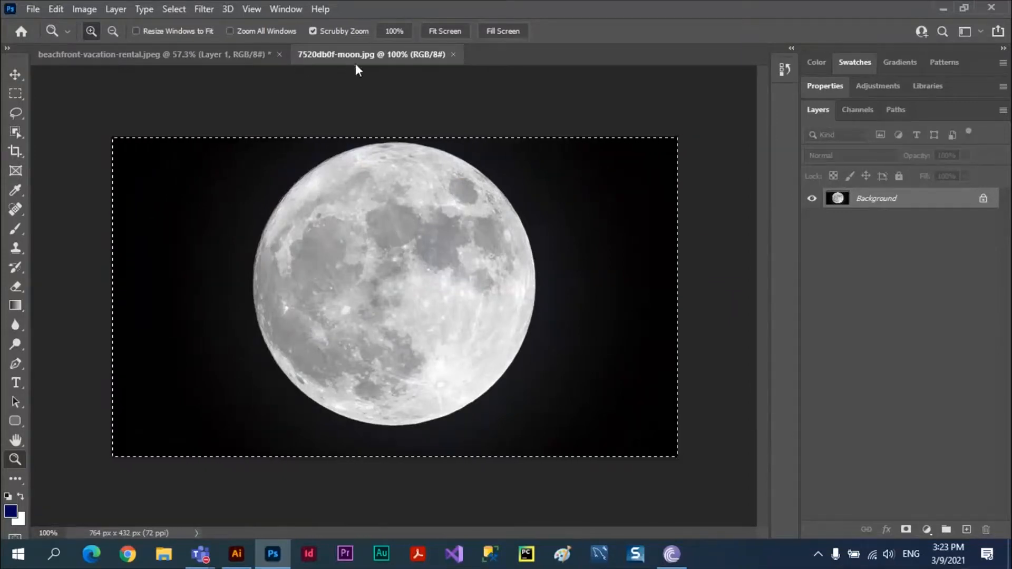
{"action": "left_click", "coordinate": [241, 52]}
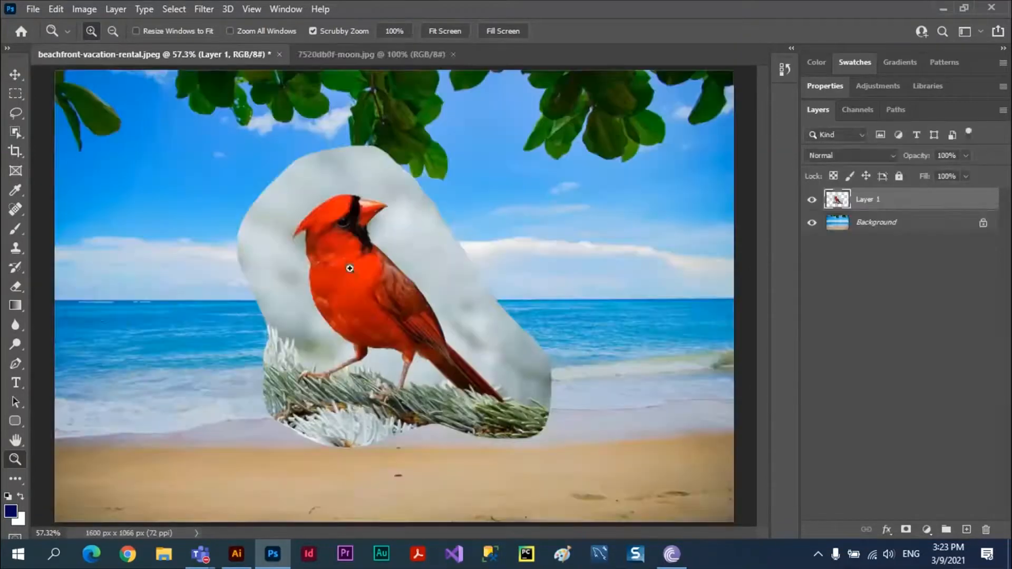
{"action": "key", "text": "ctrl+v"}
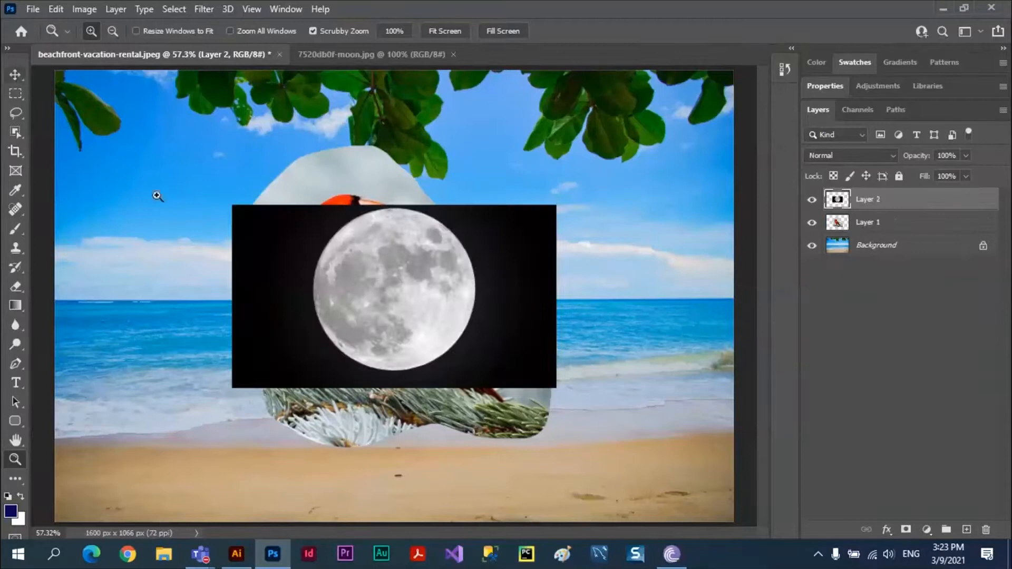
{"action": "left_click", "coordinate": [19, 75]}
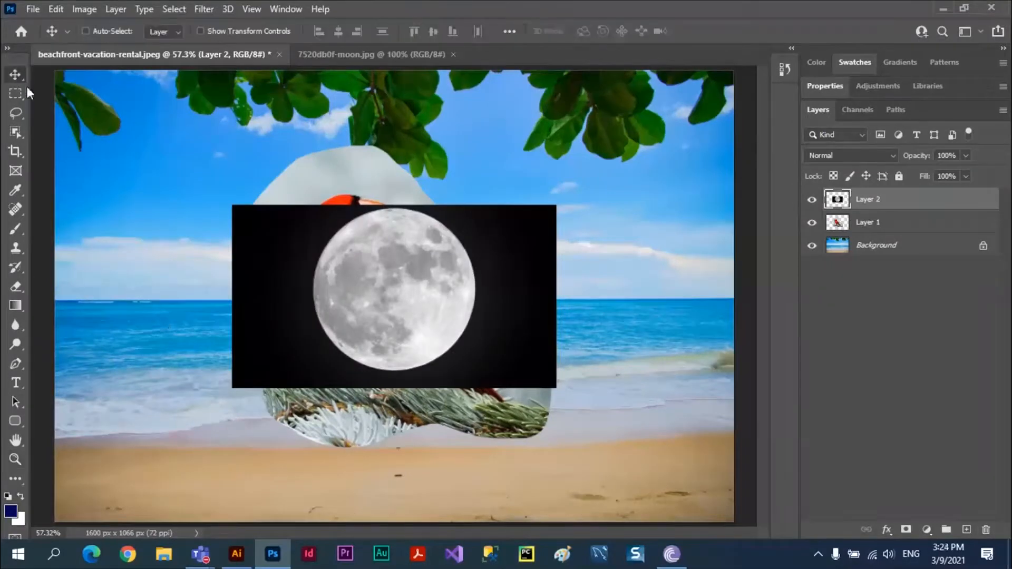
{"action": "left_click_drag", "start_coordinate": [436, 288], "coordinate": [514, 210]}
Step: Preview blend modes such as Color Dodge on the moon layer, keep Normal, and reposition it over the sky beside the bird
{"action": "left_click", "coordinate": [891, 156]}
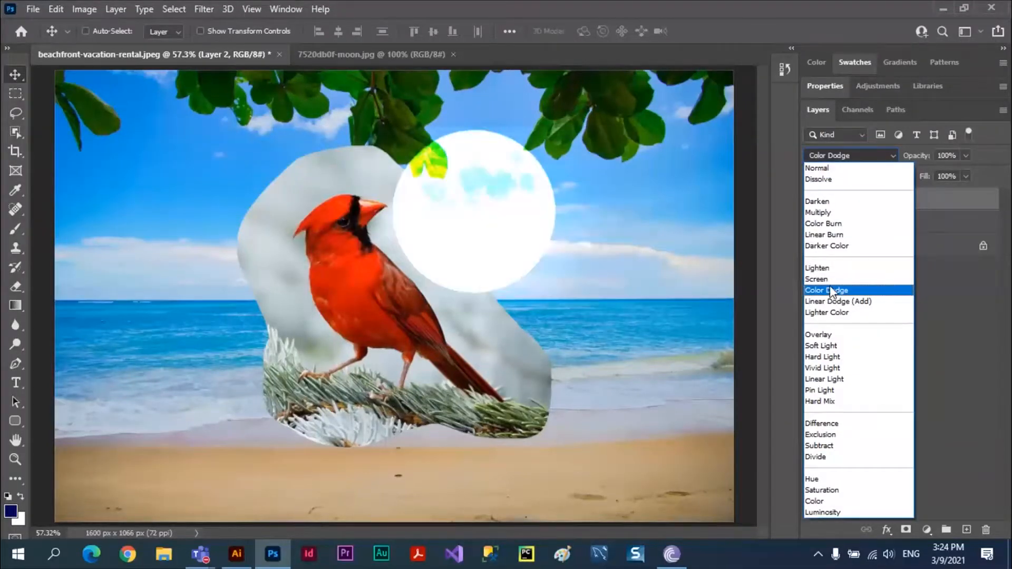
{"action": "left_click", "coordinate": [521, 197]}
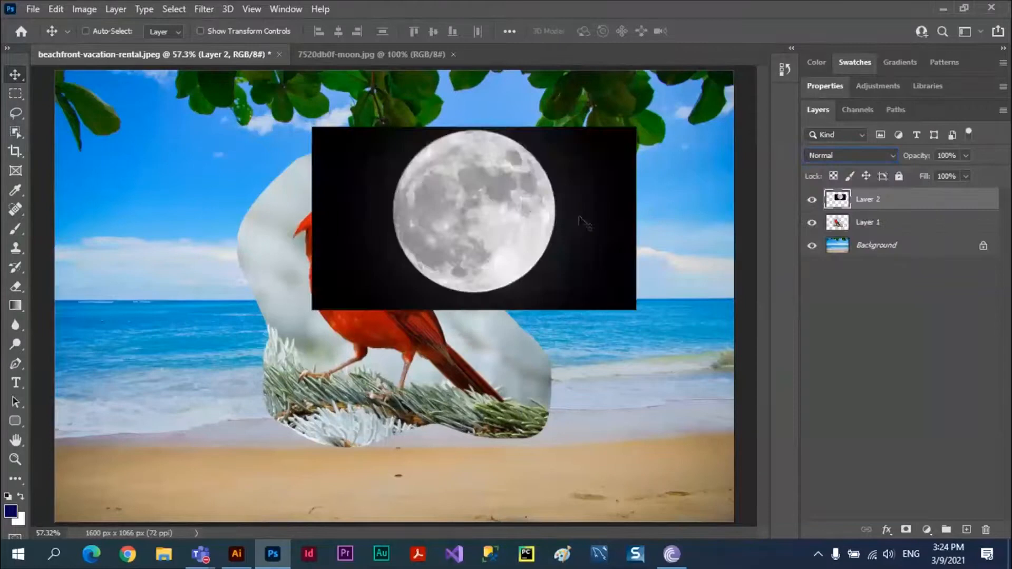
{"action": "left_click_drag", "start_coordinate": [524, 217], "coordinate": [607, 235]}
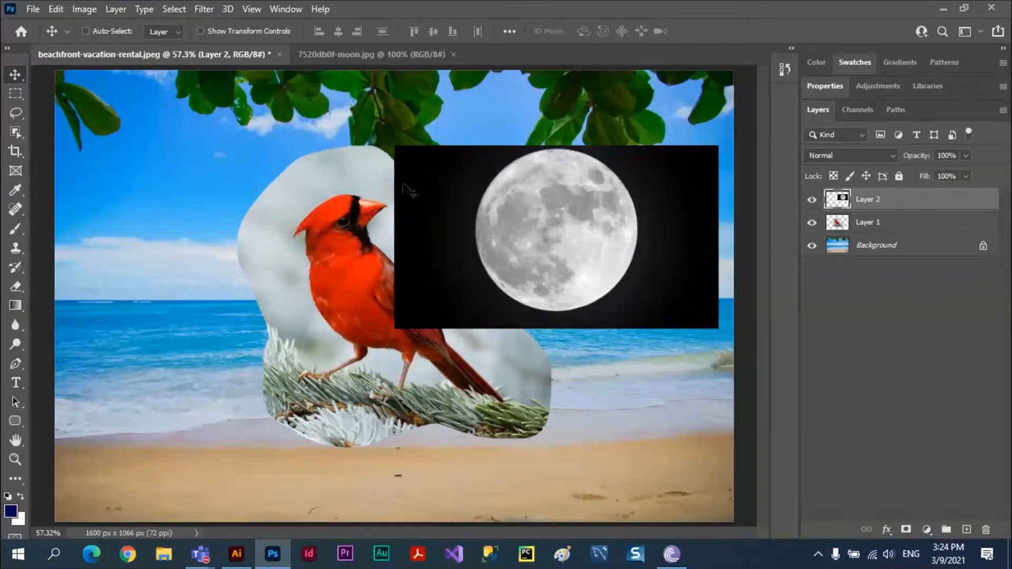
{"action": "left_click_drag", "start_coordinate": [413, 192], "coordinate": [436, 272]}
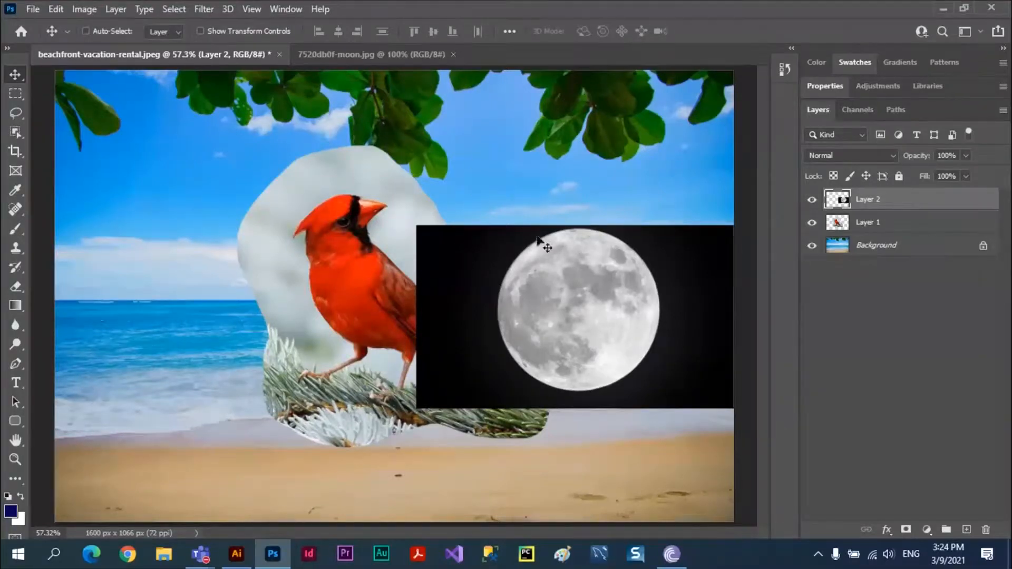
{"action": "left_click_drag", "start_coordinate": [568, 321], "coordinate": [512, 242]}
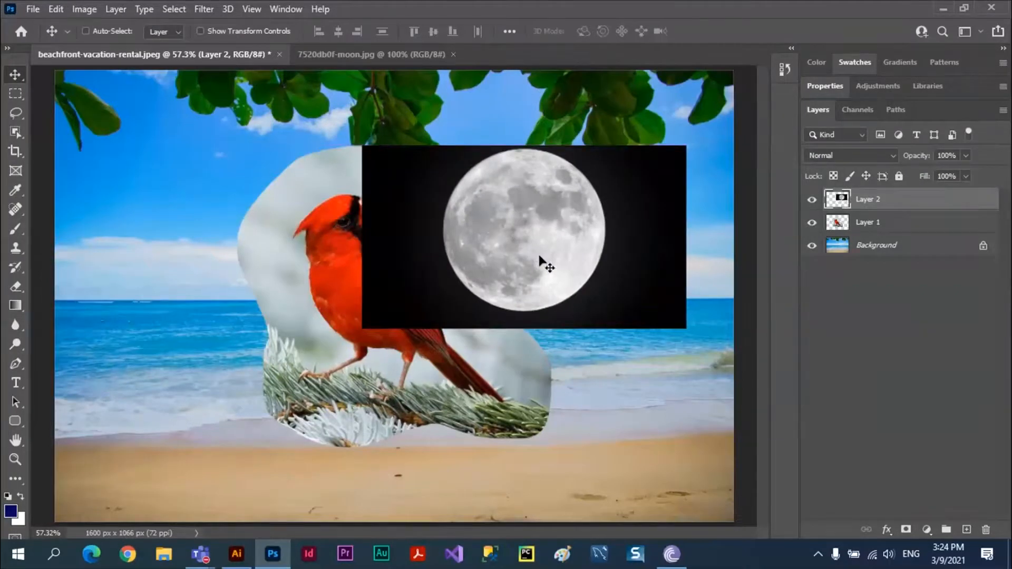
Step: Set the moon layer's blend mode to Screen and move it across the leaves, sky and horizon to compare the blending
{"action": "left_click", "coordinate": [893, 155]}
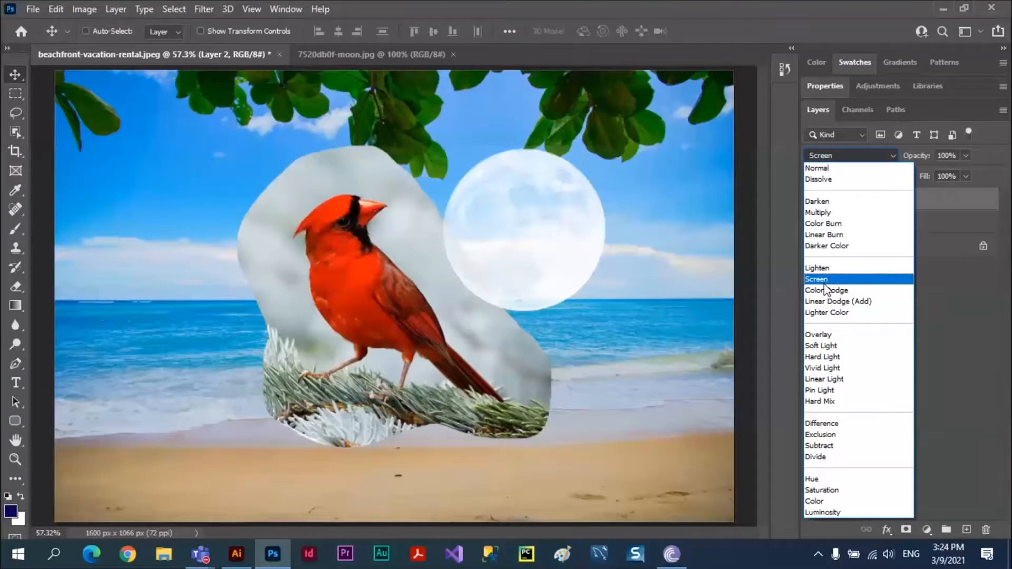
{"action": "left_click", "coordinate": [824, 283]}
{"action": "left_click_drag", "start_coordinate": [550, 246], "coordinate": [622, 153]}
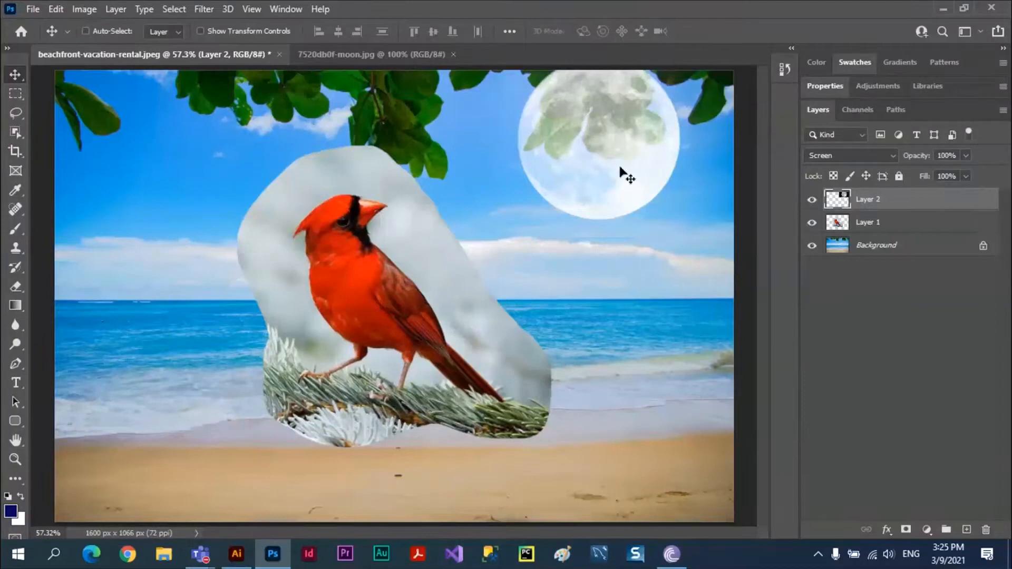
{"action": "left_click_drag", "start_coordinate": [624, 174], "coordinate": [644, 258]}
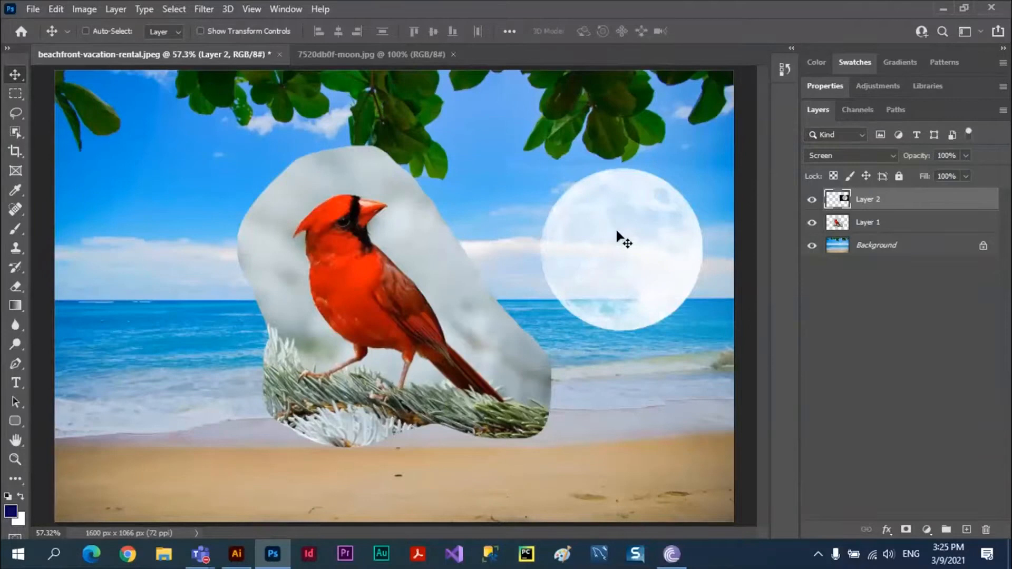
Step: Set the moon layer's blend mode to Lighter Color and move the moon up into the sky near the leaves
{"action": "left_click", "coordinate": [894, 153]}
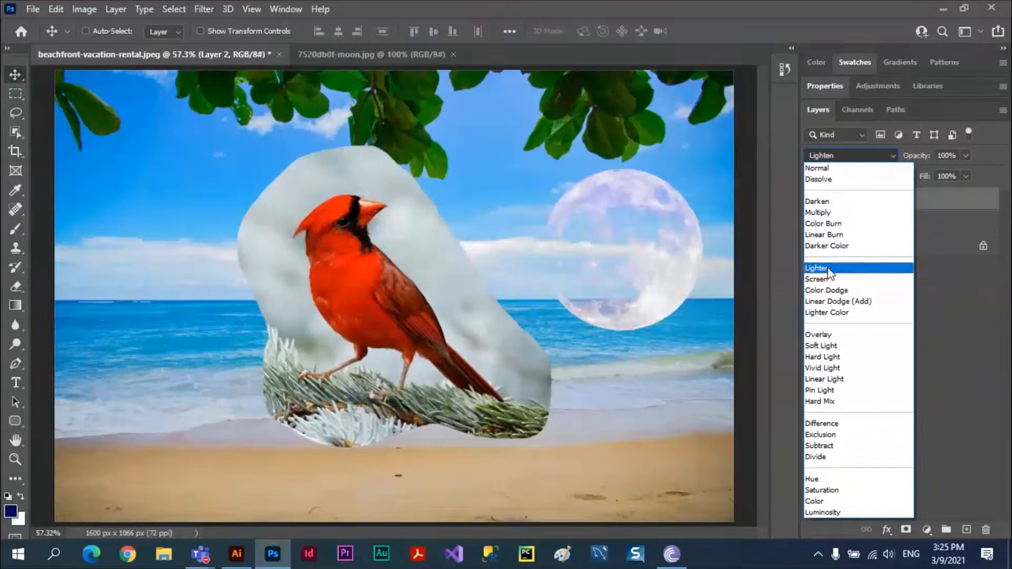
{"action": "left_click", "coordinate": [829, 314]}
{"action": "left_click_drag", "start_coordinate": [671, 285], "coordinate": [652, 222]}
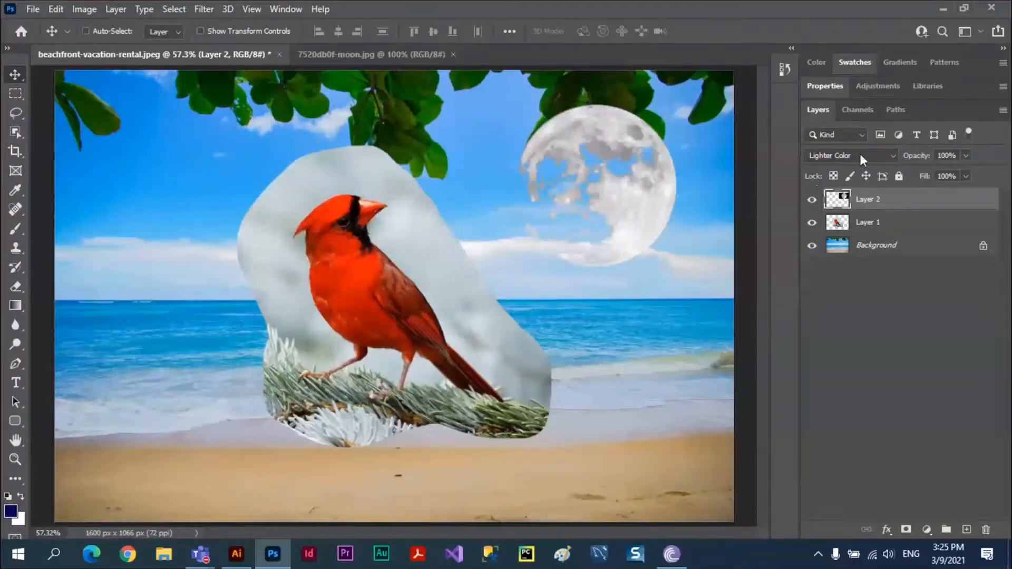
Step: Set the moon layer's blend mode to Multiply, shift it slightly left, and compare the effect with Normal
{"action": "left_click", "coordinate": [893, 154]}
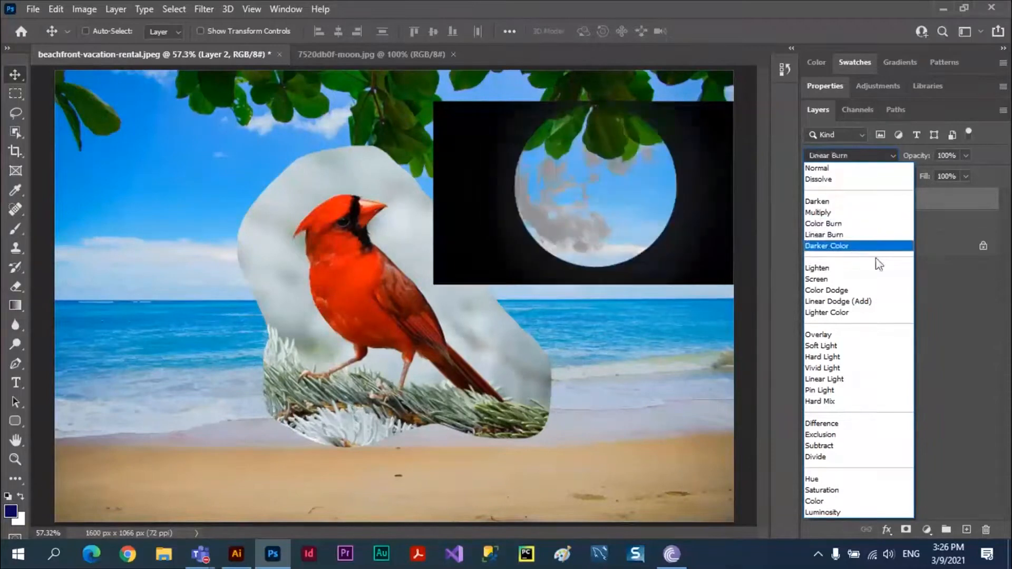
{"action": "left_click", "coordinate": [833, 213]}
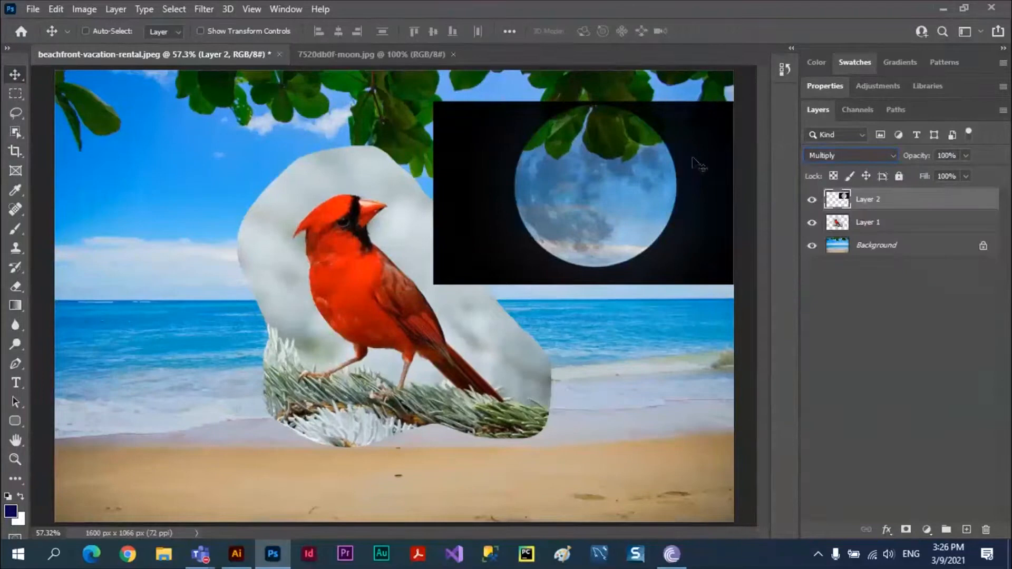
{"action": "left_click_drag", "start_coordinate": [694, 153], "coordinate": [672, 152]}
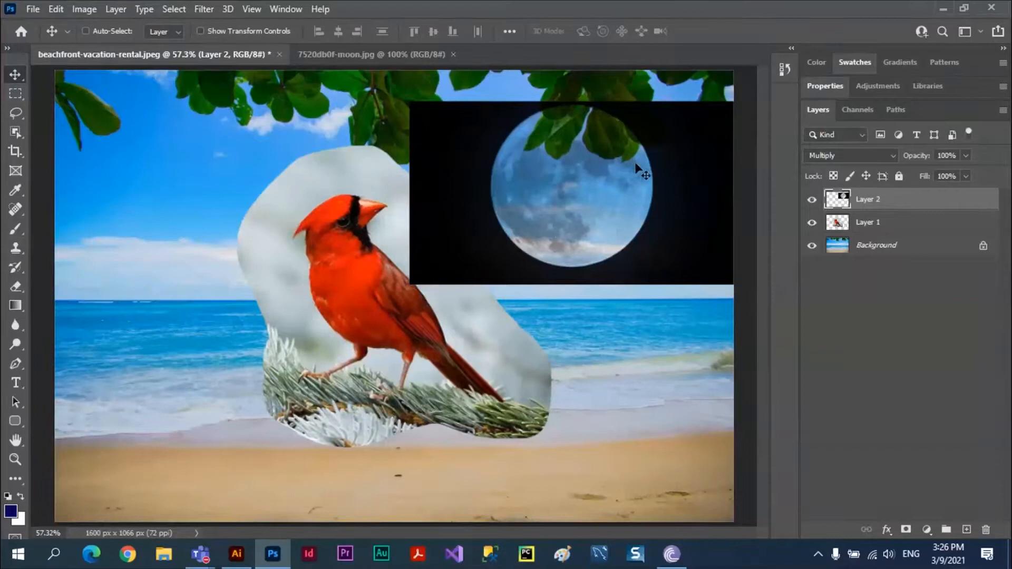
{"action": "left_click", "coordinate": [893, 156]}
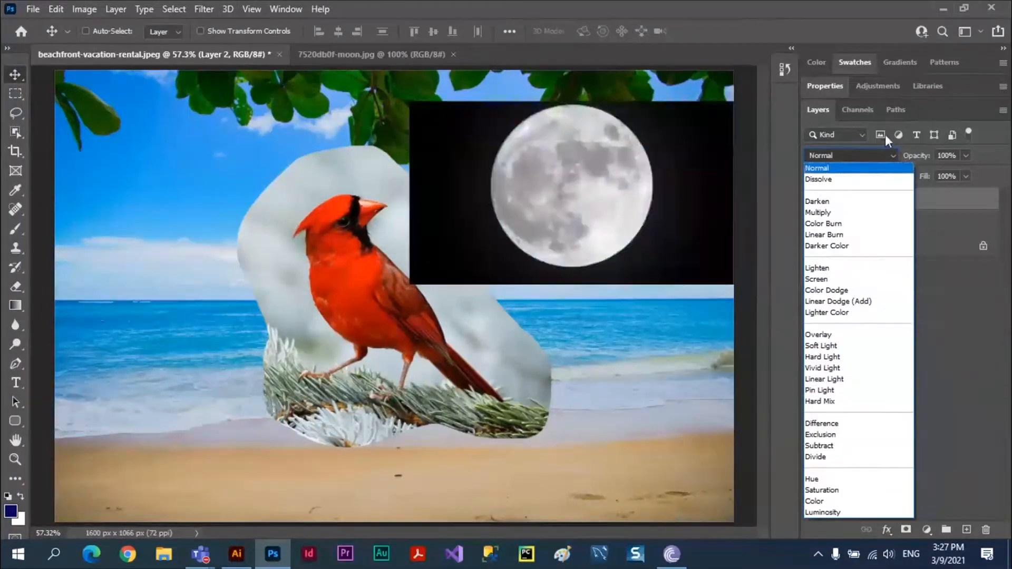
{"action": "left_click", "coordinate": [818, 213]}
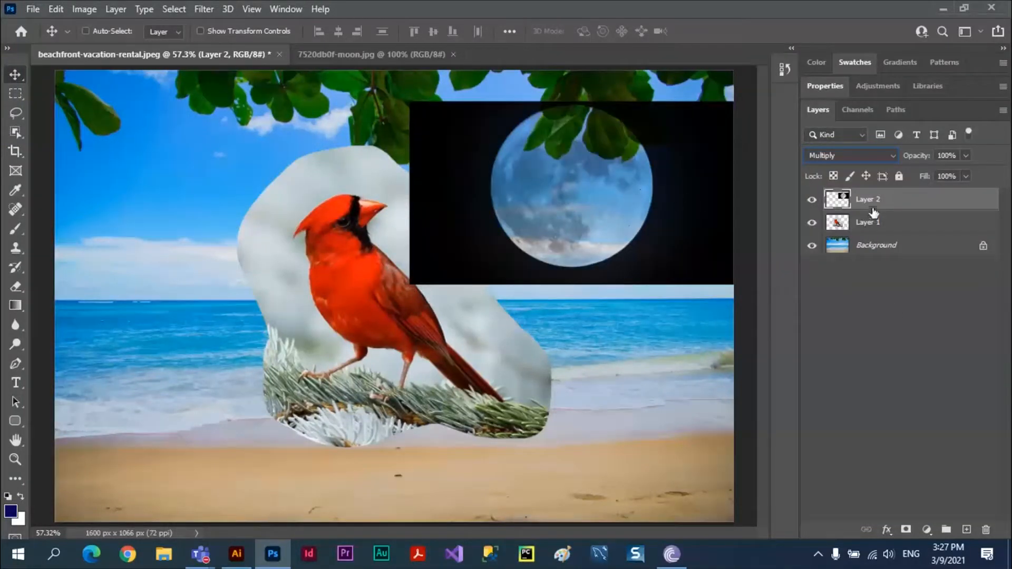
Step: Delete the moon layer and move the bird layer left and slightly up over the beach photo
{"action": "left_click", "coordinate": [985, 530]}
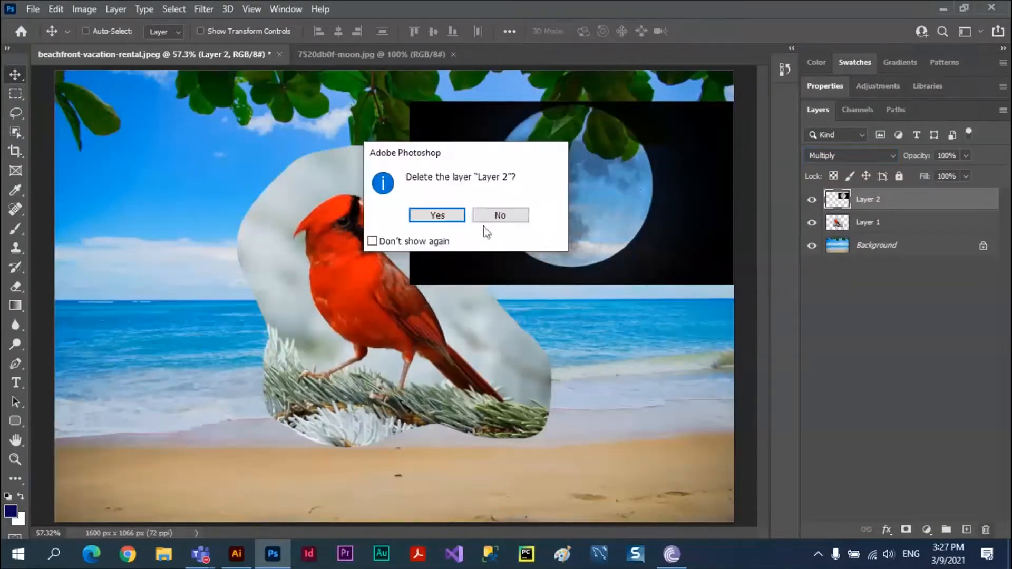
{"action": "left_click", "coordinate": [449, 217]}
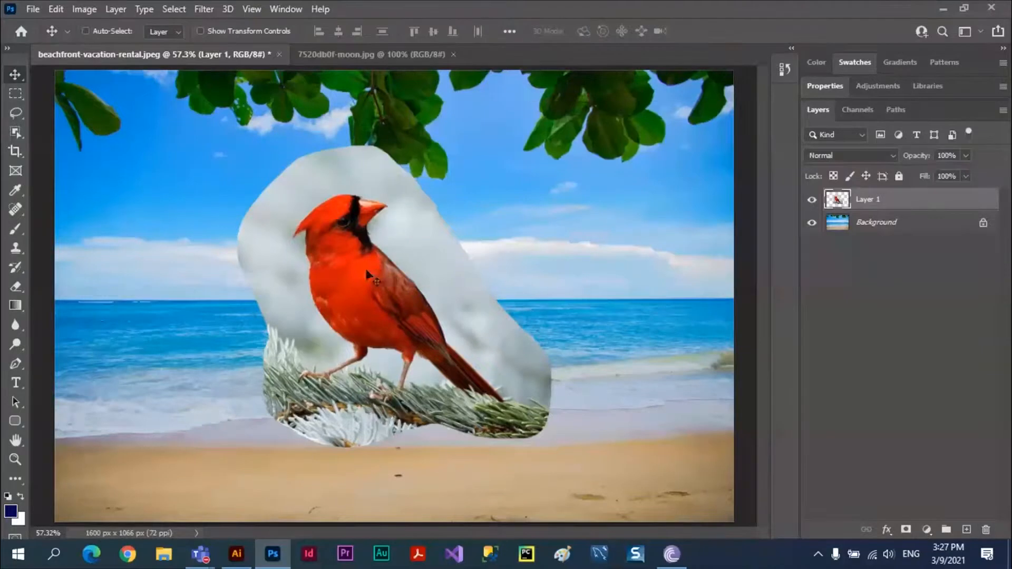
{"action": "left_click_drag", "start_coordinate": [321, 286], "coordinate": [263, 275]}
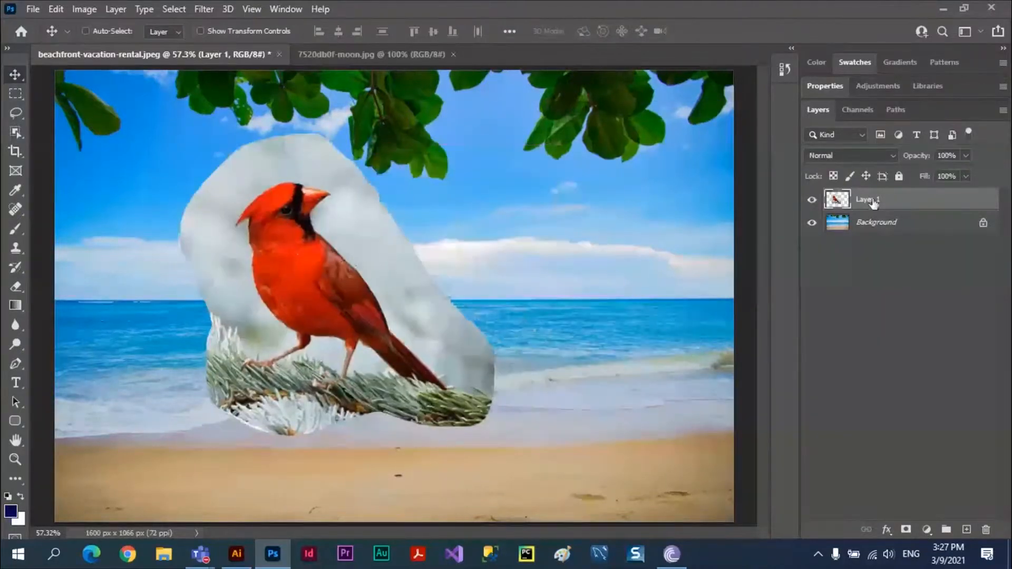
Step: Preview blend modes such as Hard Mix on the bird layer, keep Normal, and delete the layer
{"action": "left_click", "coordinate": [892, 157]}
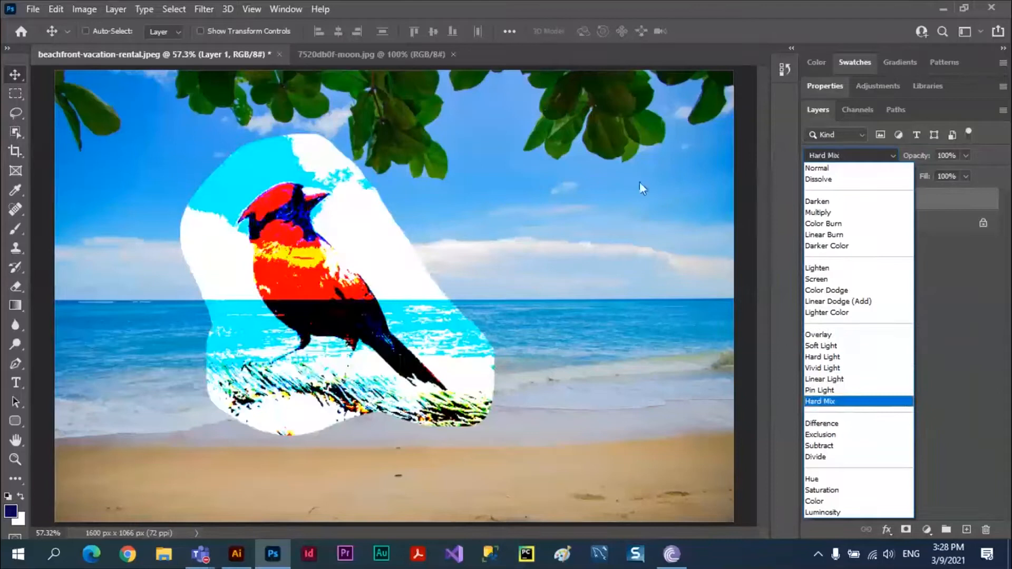
{"action": "left_click", "coordinate": [635, 156]}
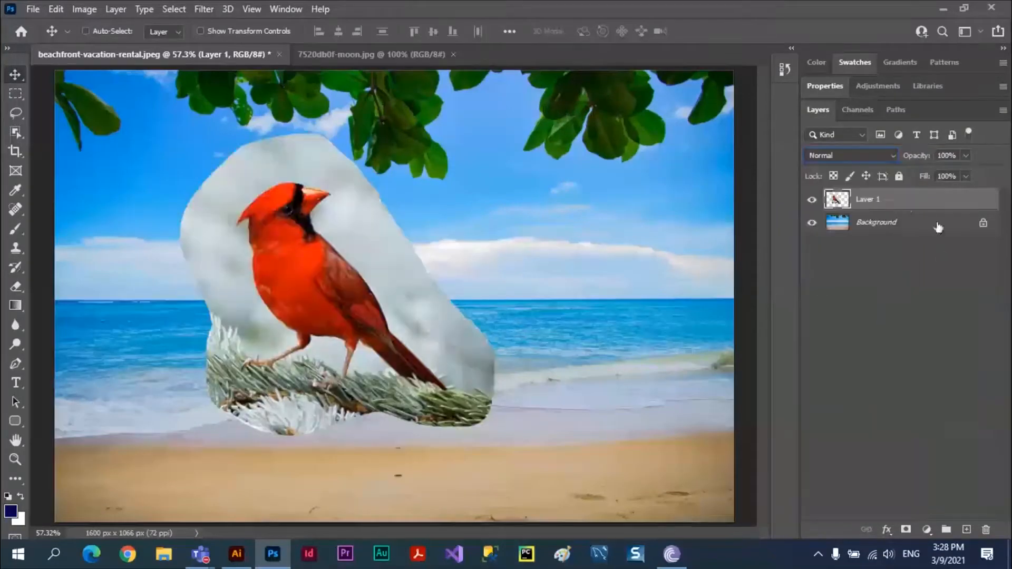
{"action": "left_click", "coordinate": [985, 530]}
{"action": "left_click", "coordinate": [440, 215]}
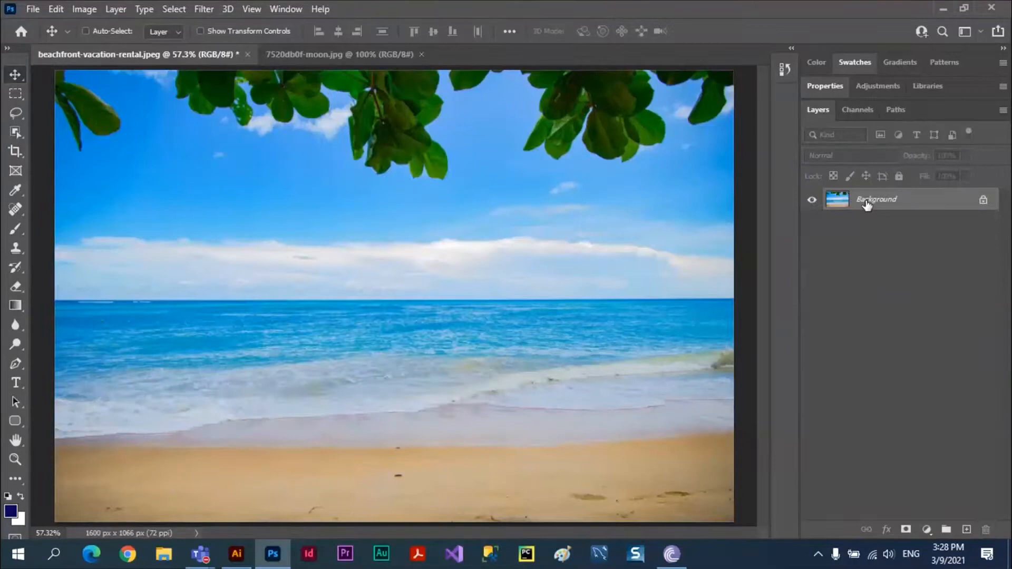
Step: Open the image facial-waxing-side-of-face.jpg from the Photoshop Stuff folder
{"action": "left_click", "coordinate": [36, 13]}
{"action": "left_click", "coordinate": [52, 45]}
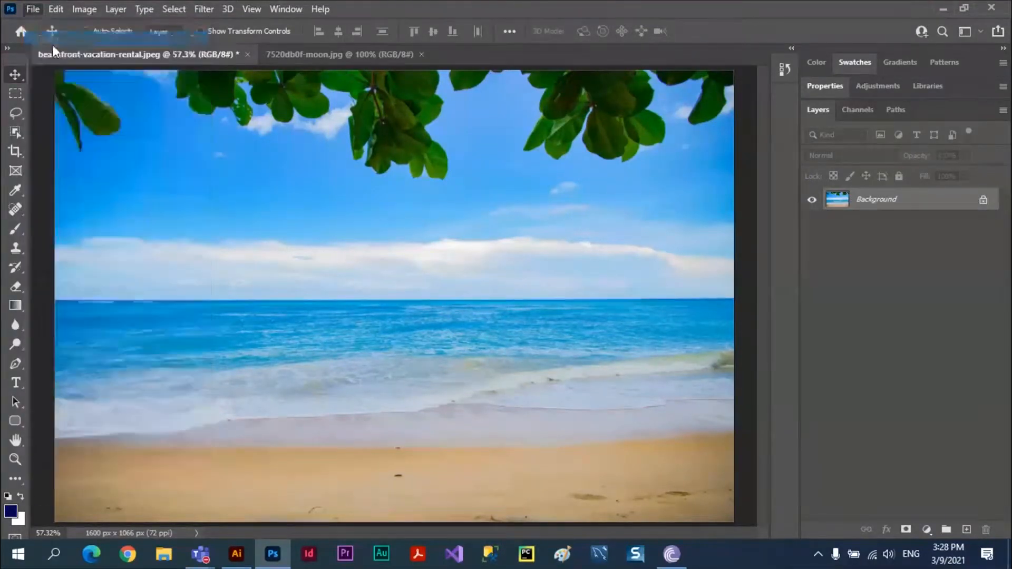
{"action": "left_click_drag", "start_coordinate": [495, 106], "coordinate": [491, 174]}
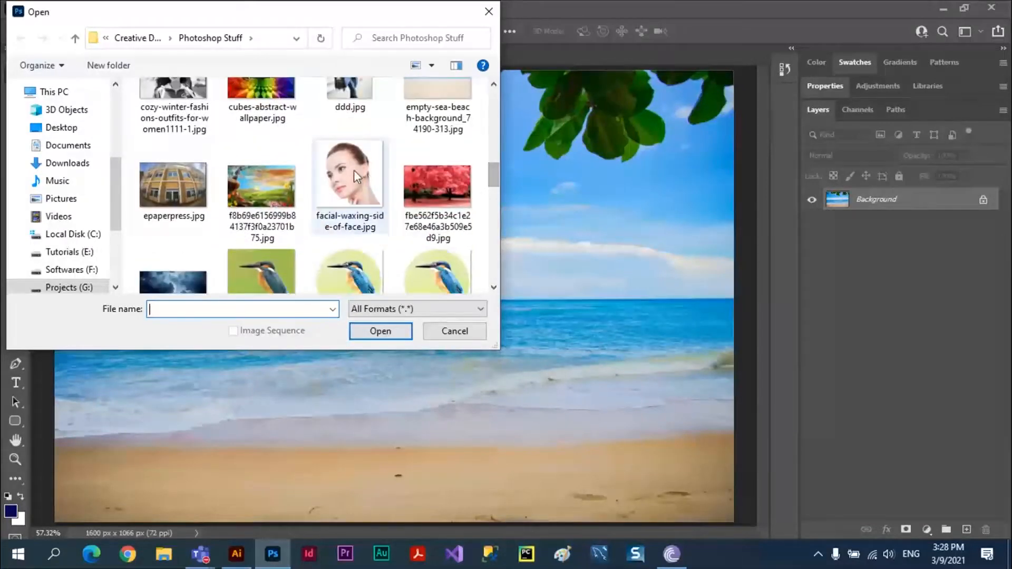
{"action": "left_click", "coordinate": [353, 170]}
{"action": "left_click", "coordinate": [376, 333]}
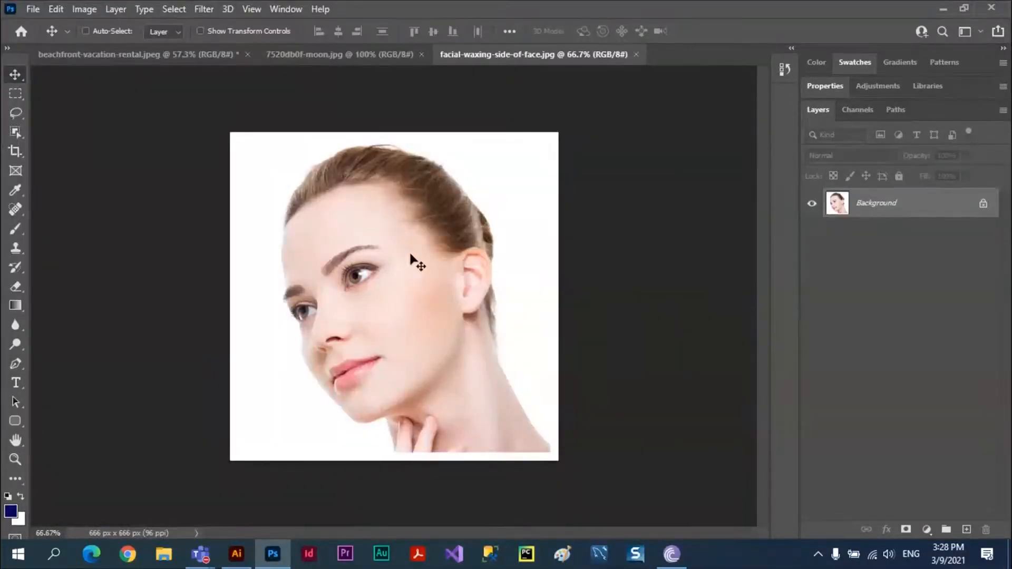
Step: Copy the whole face image into the beachfront-vacation-rental document as a new layer
{"action": "key", "text": "ctrl+a"}
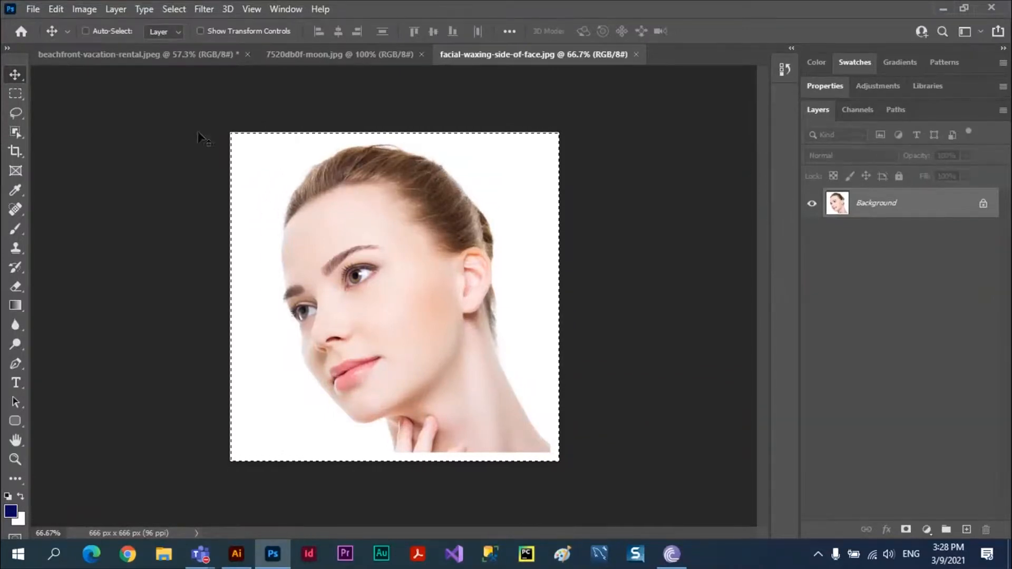
{"action": "left_click", "coordinate": [143, 58]}
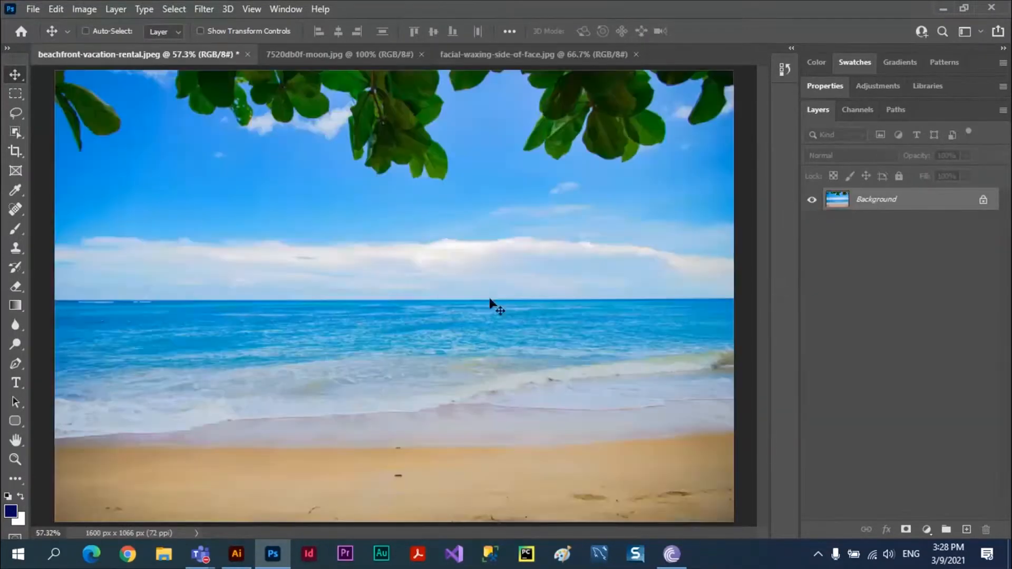
{"action": "key", "text": "ctrl+v"}
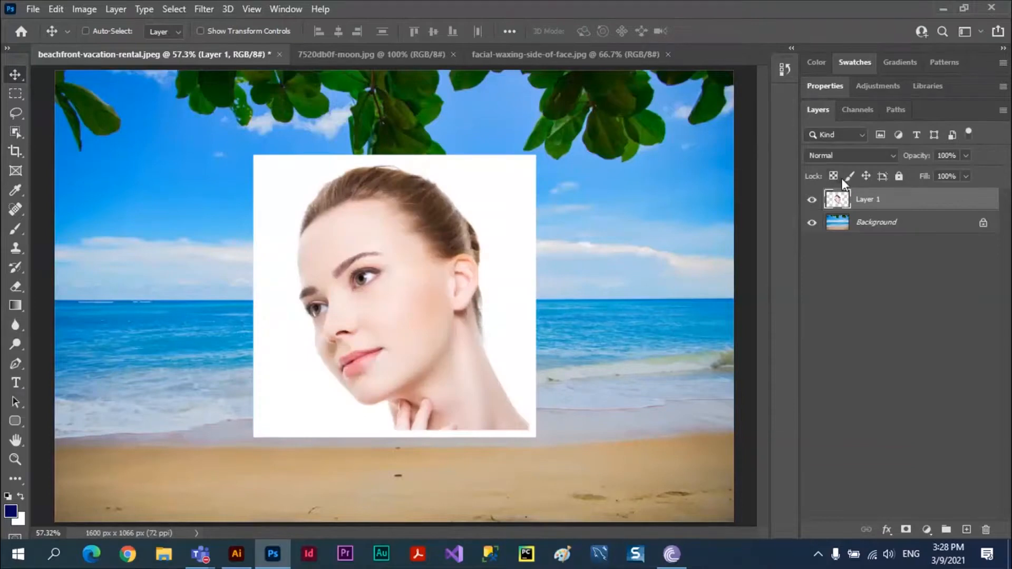
Step: Set the face layer's blend mode to Luminosity and move it to the upper-left part of the beach photo
{"action": "left_click", "coordinate": [891, 156]}
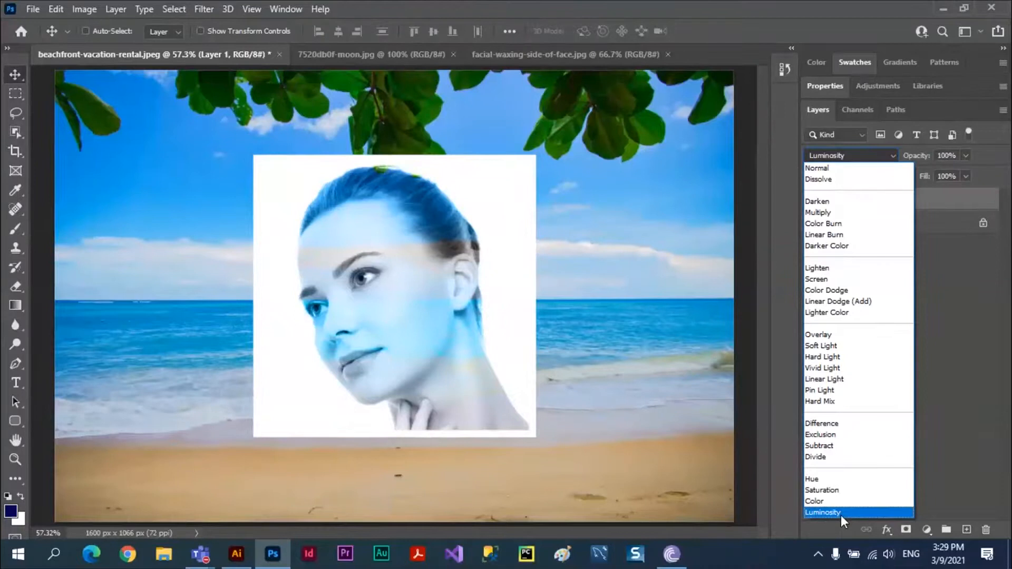
{"action": "left_click", "coordinate": [830, 511]}
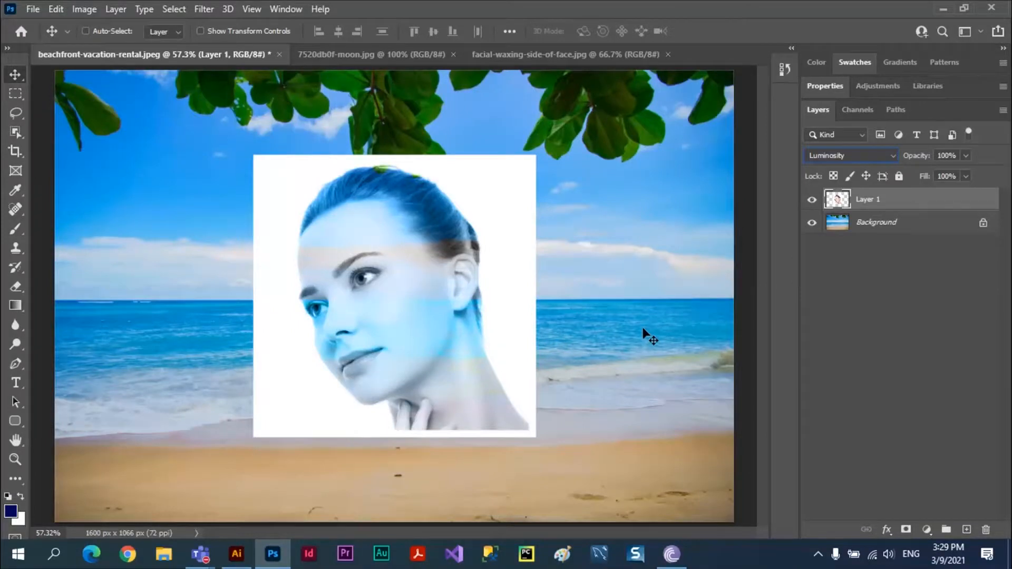
{"action": "left_click_drag", "start_coordinate": [413, 320], "coordinate": [610, 199]}
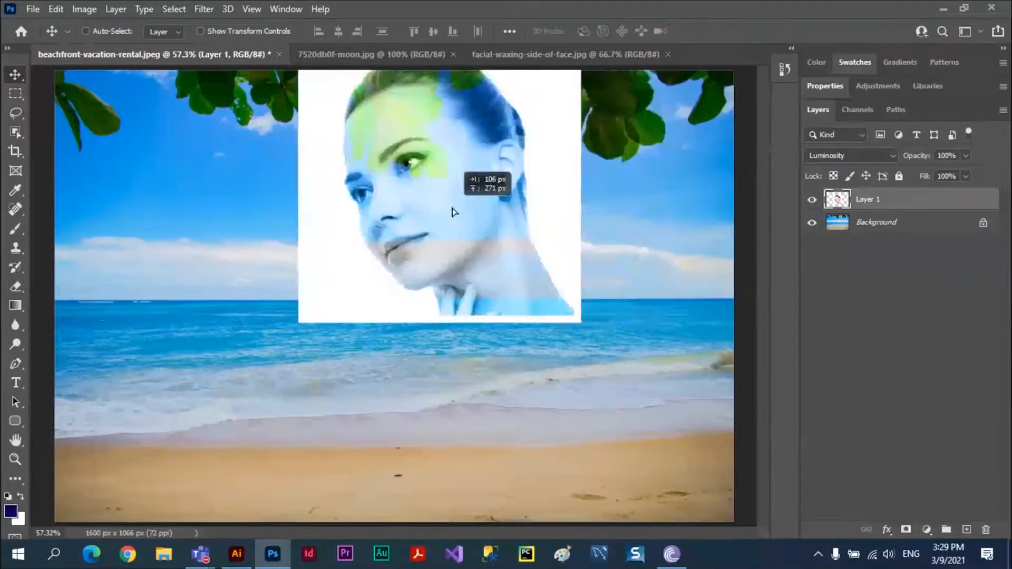
{"action": "left_click_drag", "start_coordinate": [452, 212], "coordinate": [318, 262]}
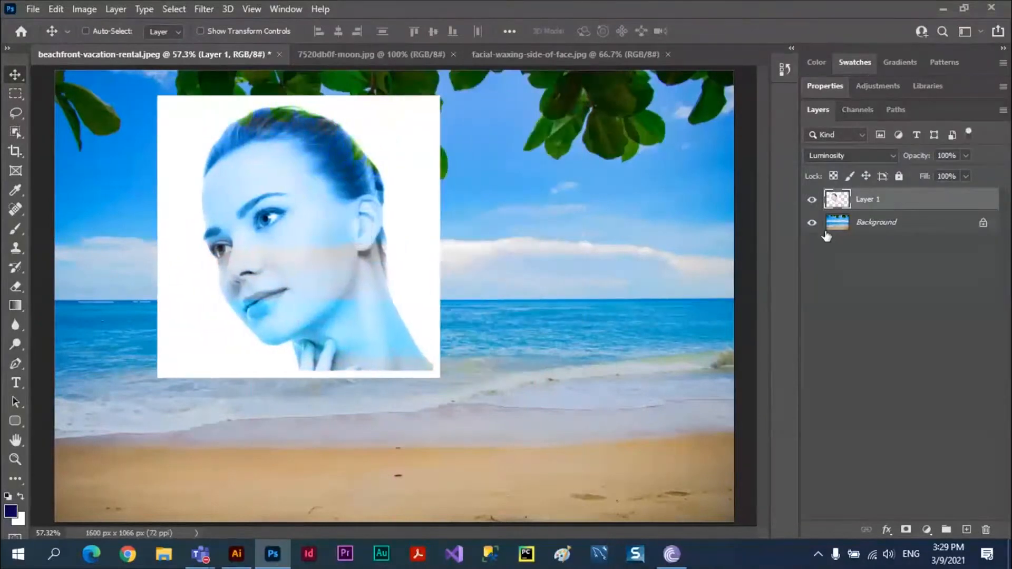
Step: Add a new layer above the Background and draw a dark blue full-height rectangle in Pixels mode along the photo's left edge
{"action": "left_click", "coordinate": [913, 227]}
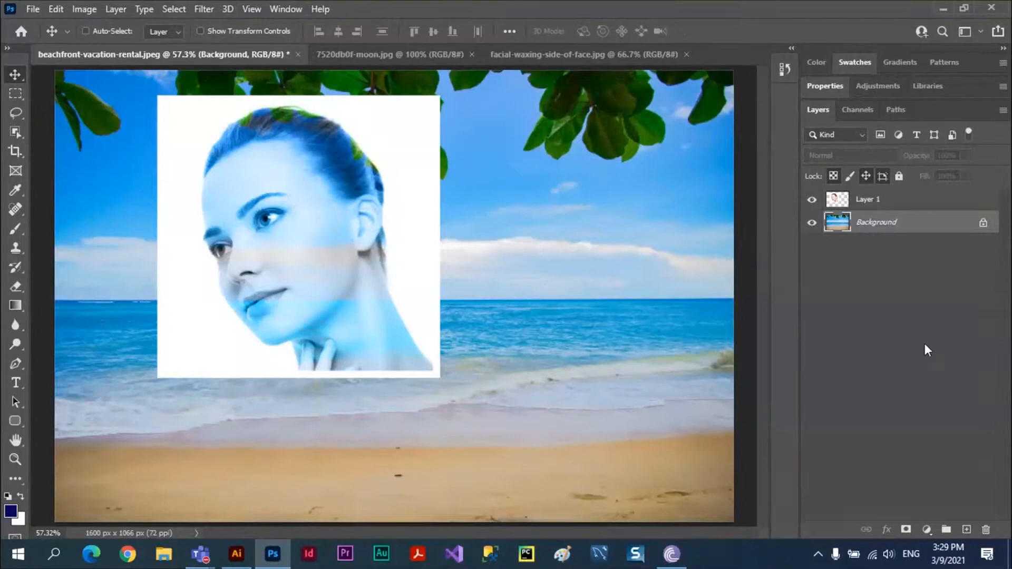
{"action": "left_click", "coordinate": [965, 531]}
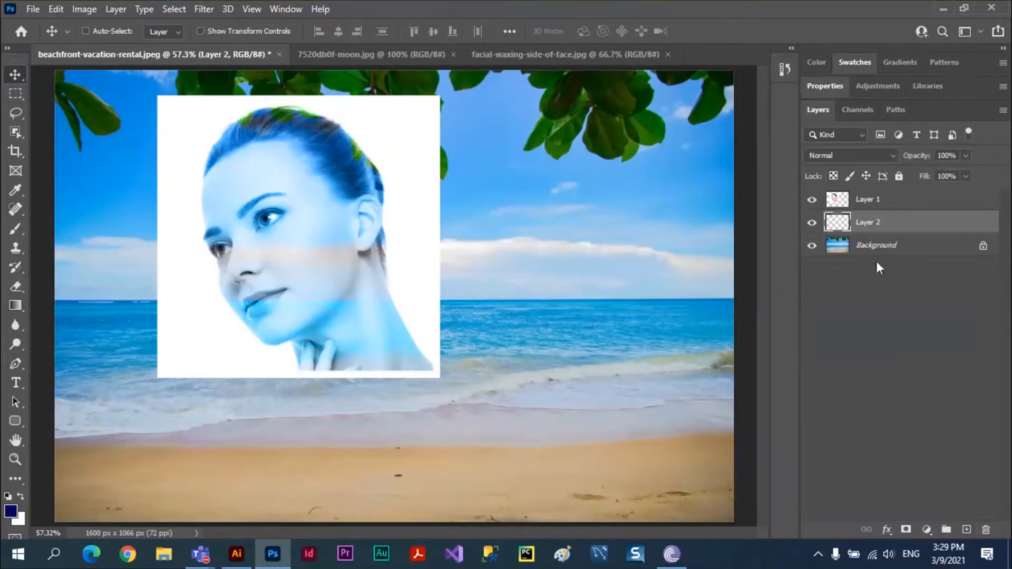
{"action": "left_click", "coordinate": [17, 419]}
{"action": "left_click", "coordinate": [49, 420]}
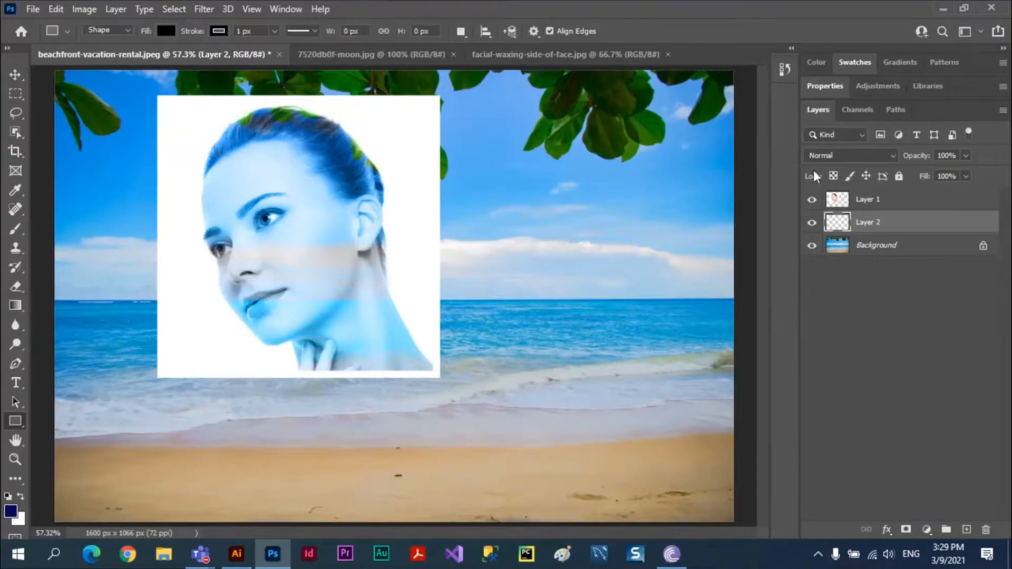
{"action": "left_click", "coordinate": [130, 31]}
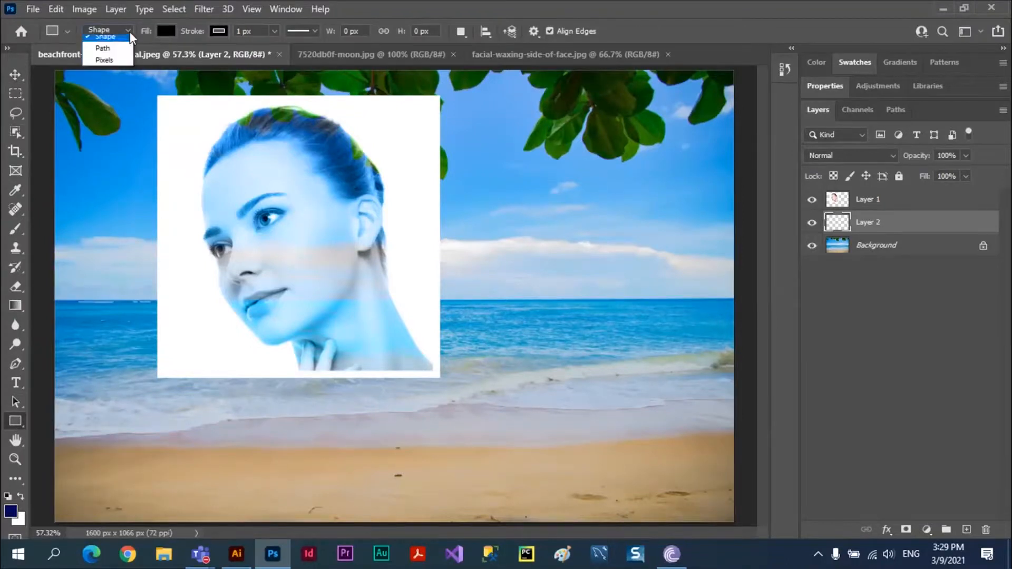
{"action": "left_click", "coordinate": [106, 64]}
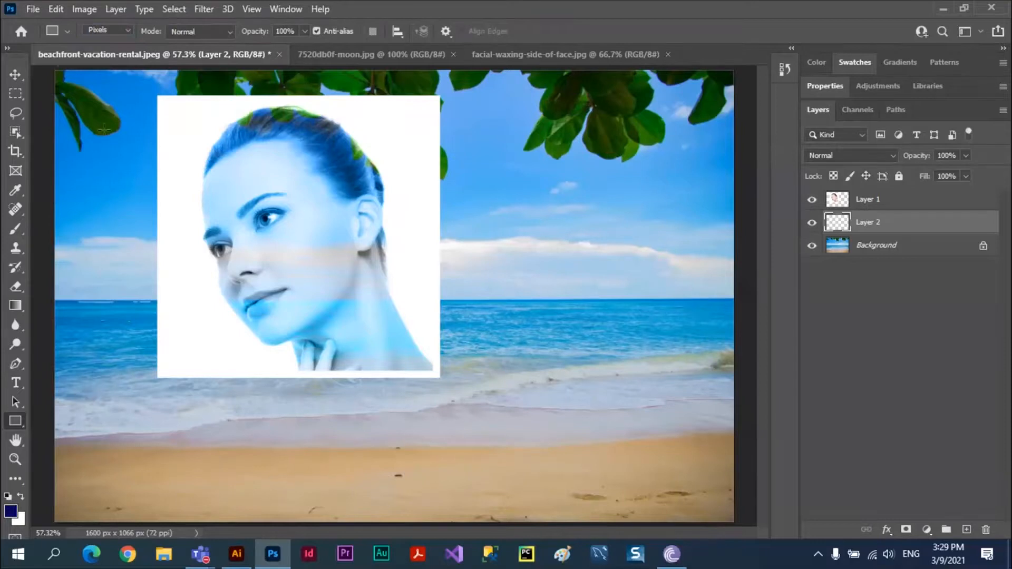
{"action": "left_click_drag", "start_coordinate": [56, 70], "coordinate": [220, 522]}
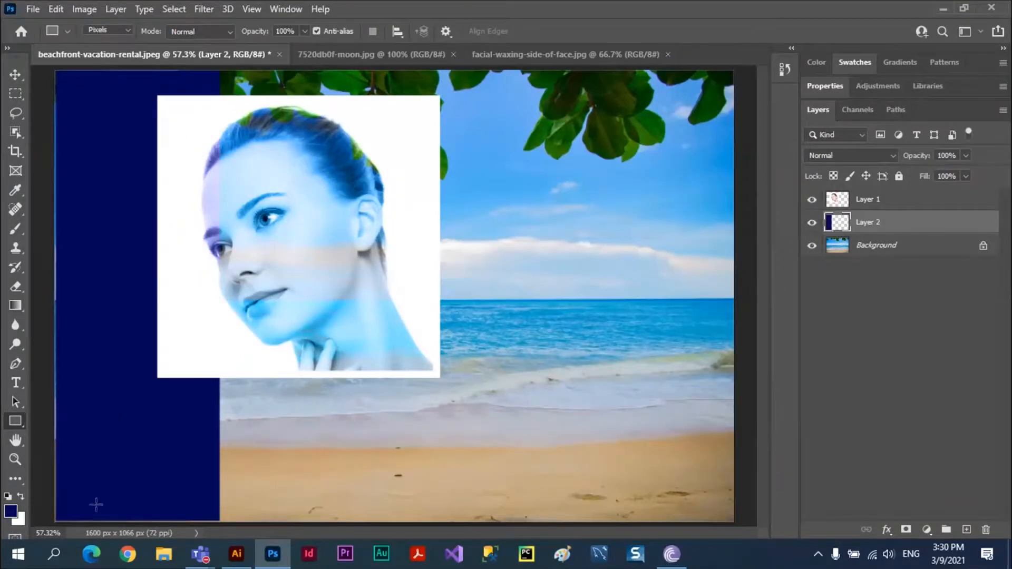
Step: Set the foreground color to orange ea6e00 and draw a full-height stripe beside the dark blue one
{"action": "left_click", "coordinate": [11, 512]}
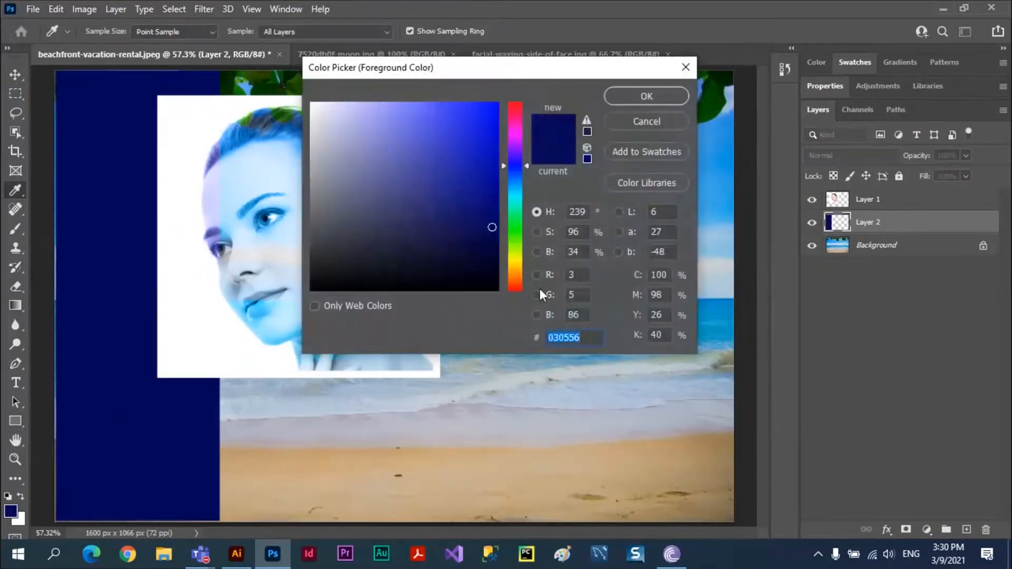
{"action": "left_click", "coordinate": [515, 277]}
{"action": "left_click", "coordinate": [496, 104]}
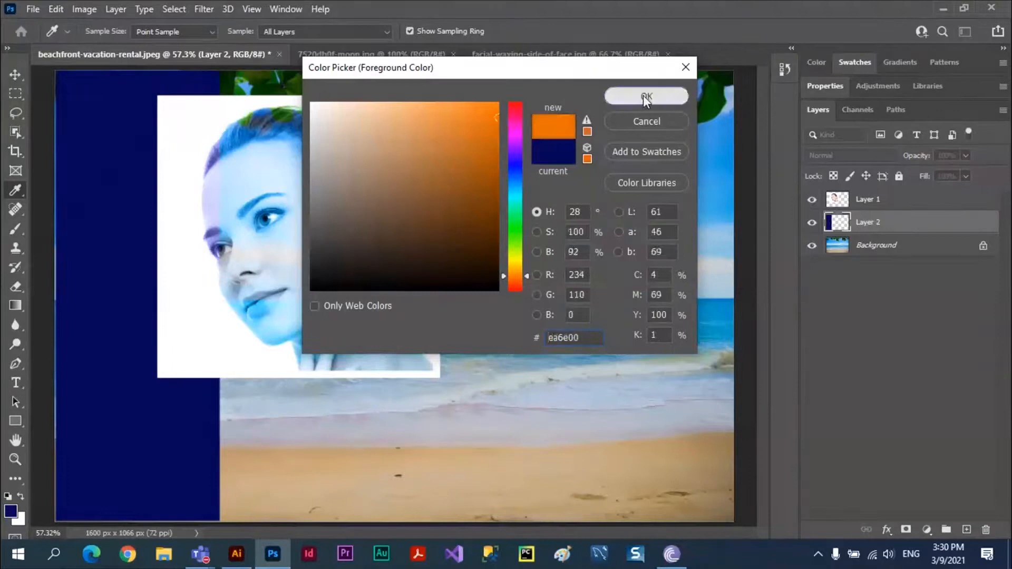
{"action": "left_click", "coordinate": [646, 97]}
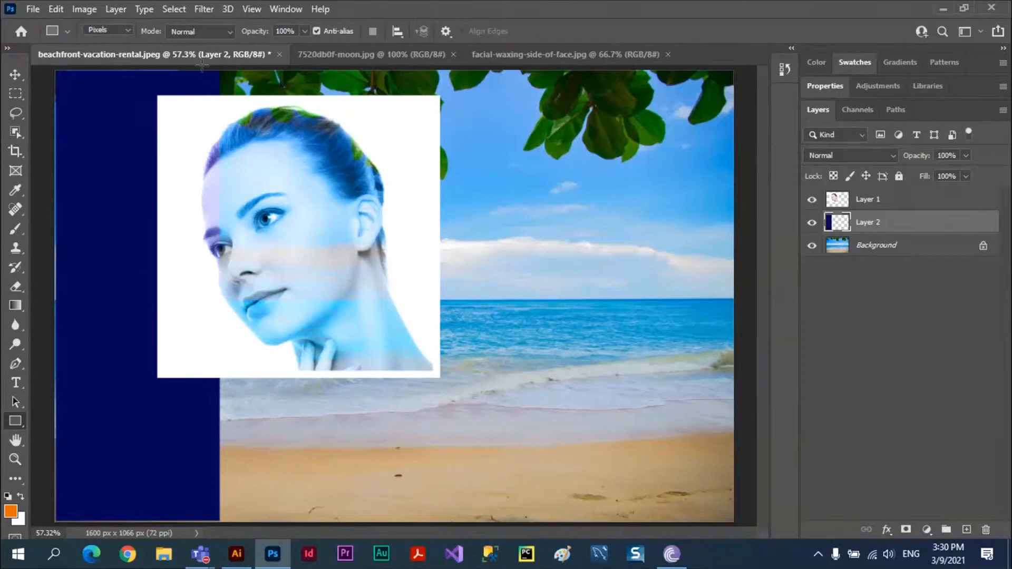
{"action": "left_click_drag", "start_coordinate": [222, 70], "coordinate": [379, 524]}
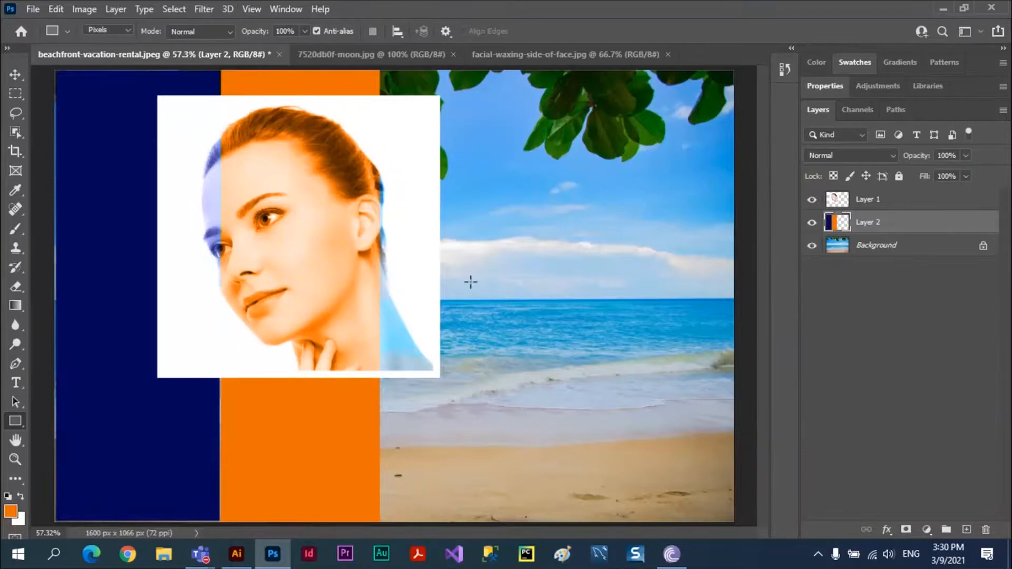
Step: Set the foreground color to magenta fc00f9 and draw a full-height stripe beside the orange one
{"action": "left_click", "coordinate": [10, 511]}
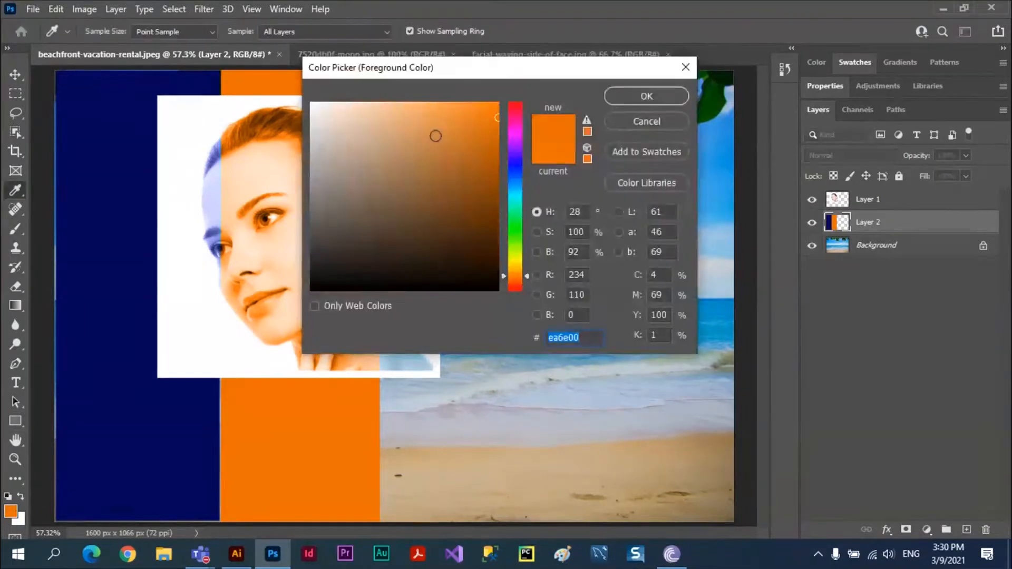
{"action": "left_click", "coordinate": [514, 133]}
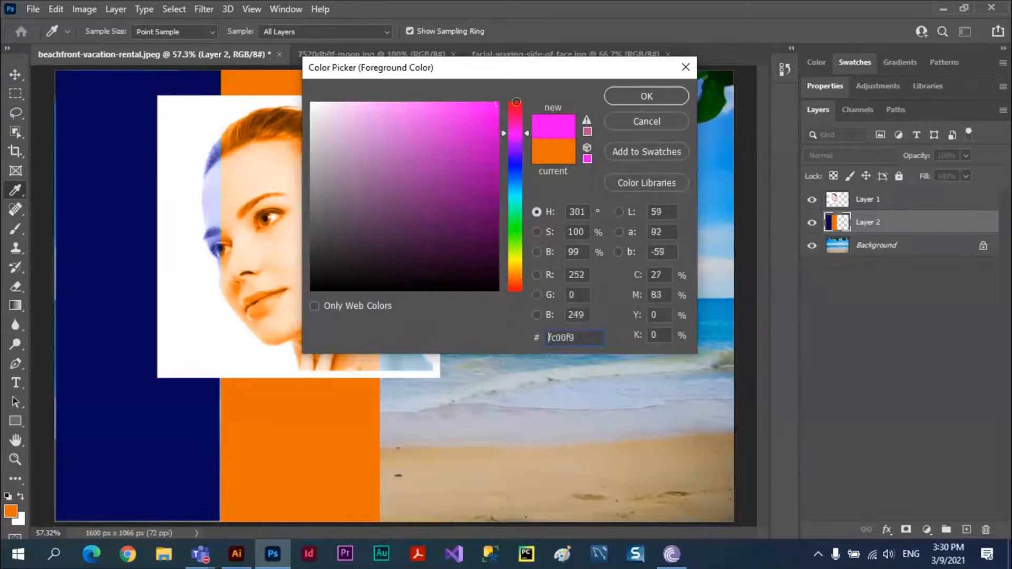
{"action": "left_click", "coordinate": [648, 95]}
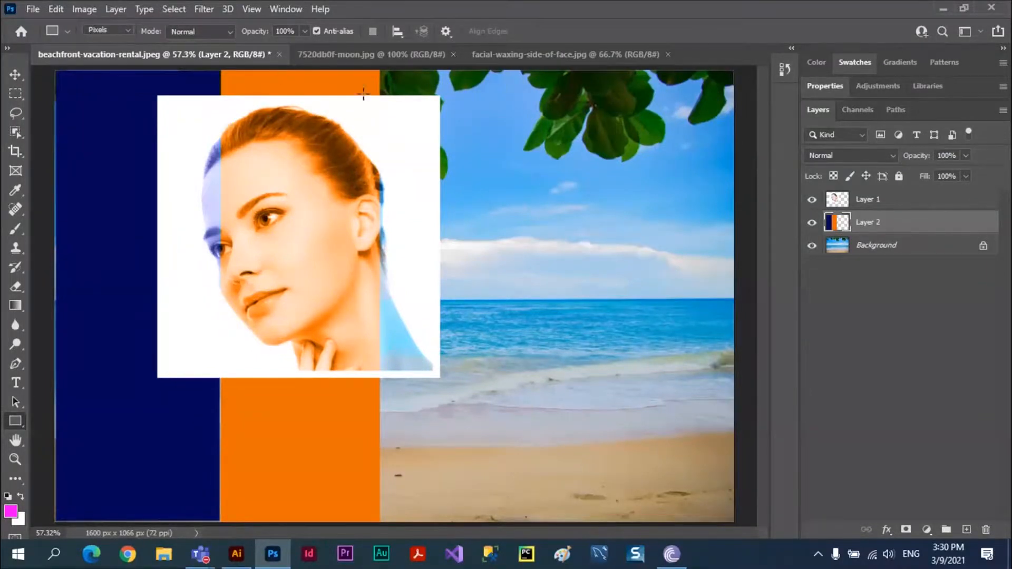
{"action": "left_click_drag", "start_coordinate": [382, 69], "coordinate": [562, 523]}
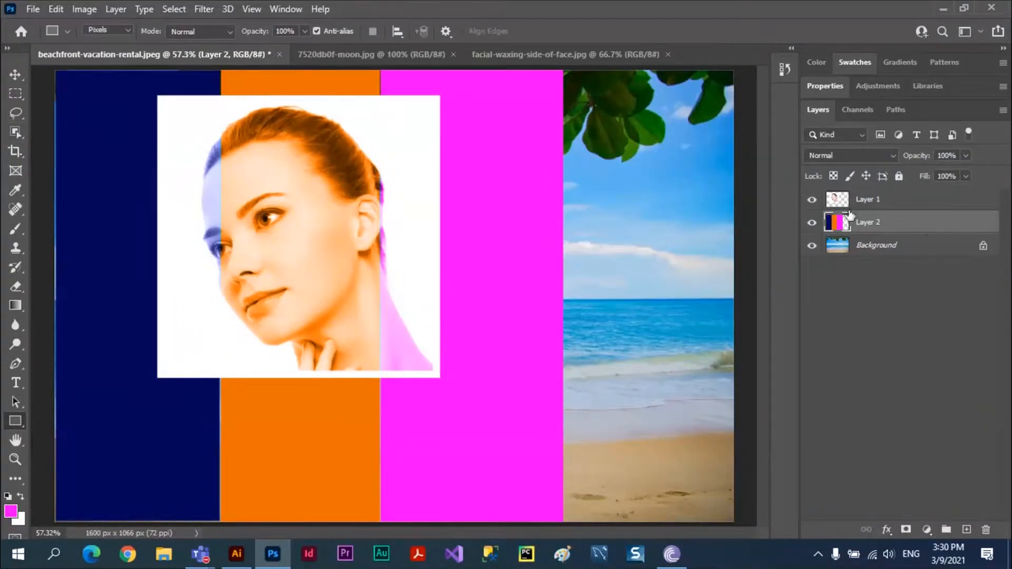
Step: Move the Luminosity face layer across the color stripes and duplicate it so two faces sit side by side
{"action": "left_click", "coordinate": [882, 205]}
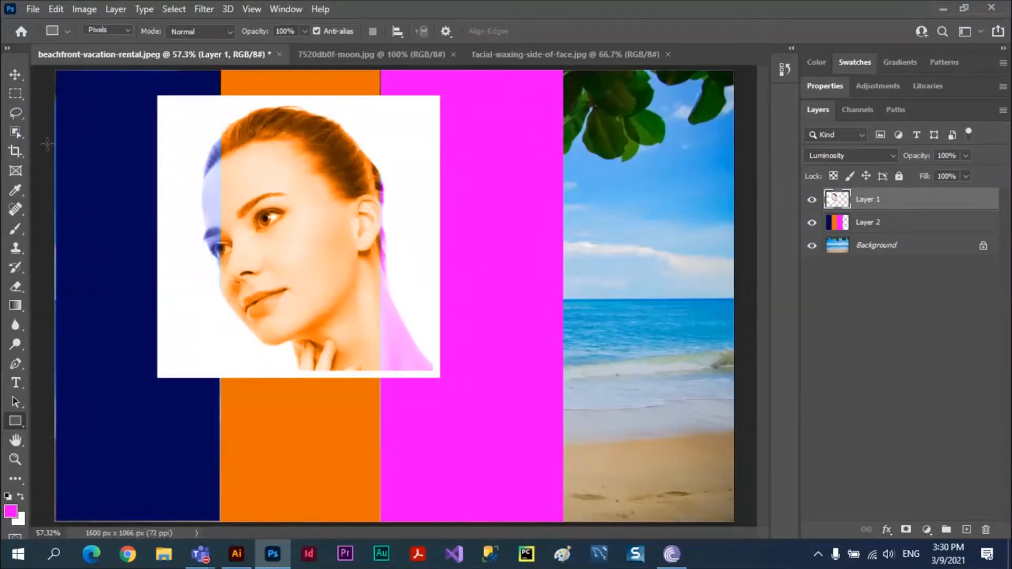
{"action": "left_click", "coordinate": [19, 72]}
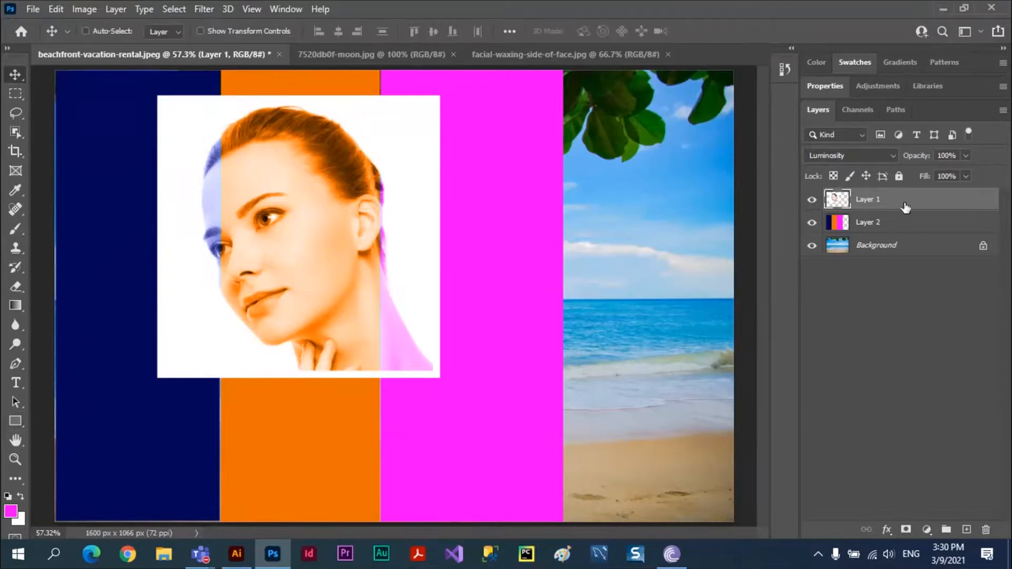
{"action": "left_click_drag", "start_coordinate": [334, 210], "coordinate": [602, 230]}
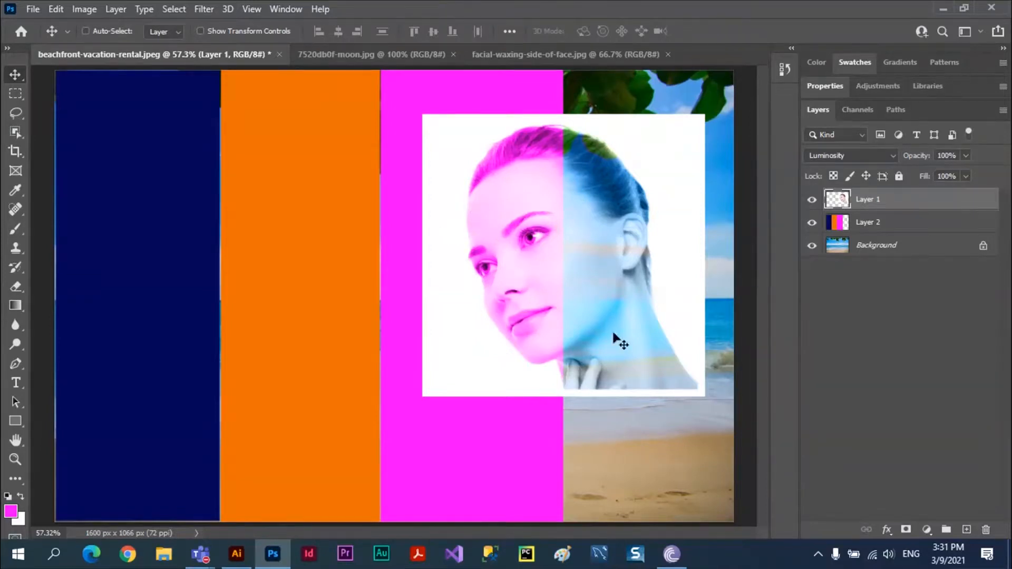
{"action": "left_click_drag", "start_coordinate": [624, 242], "coordinate": [583, 244]}
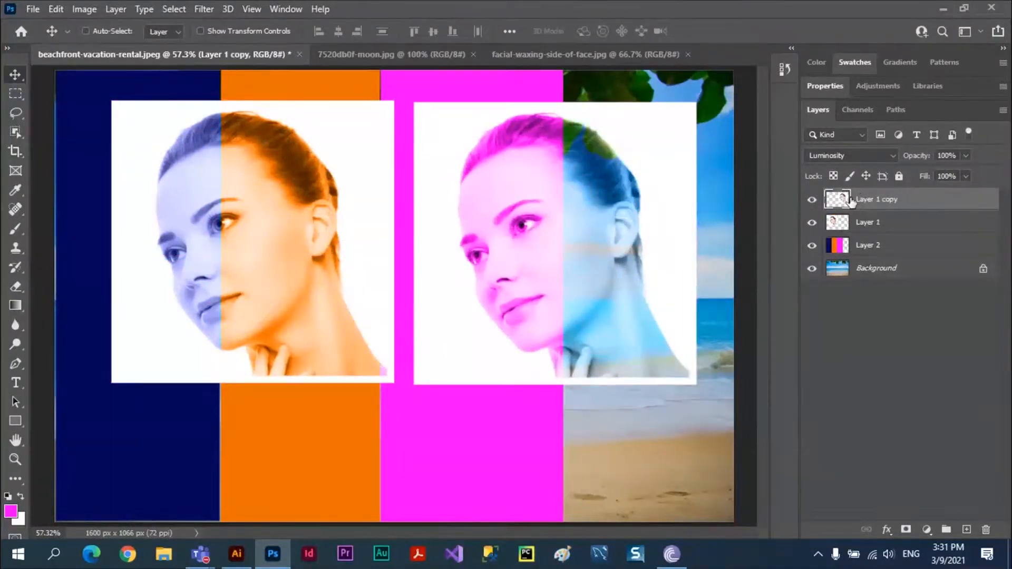
Step: Set the right face copy's blend mode to Normal and align its upper edge with the left face
{"action": "left_click", "coordinate": [896, 156]}
{"action": "left_click", "coordinate": [846, 172]}
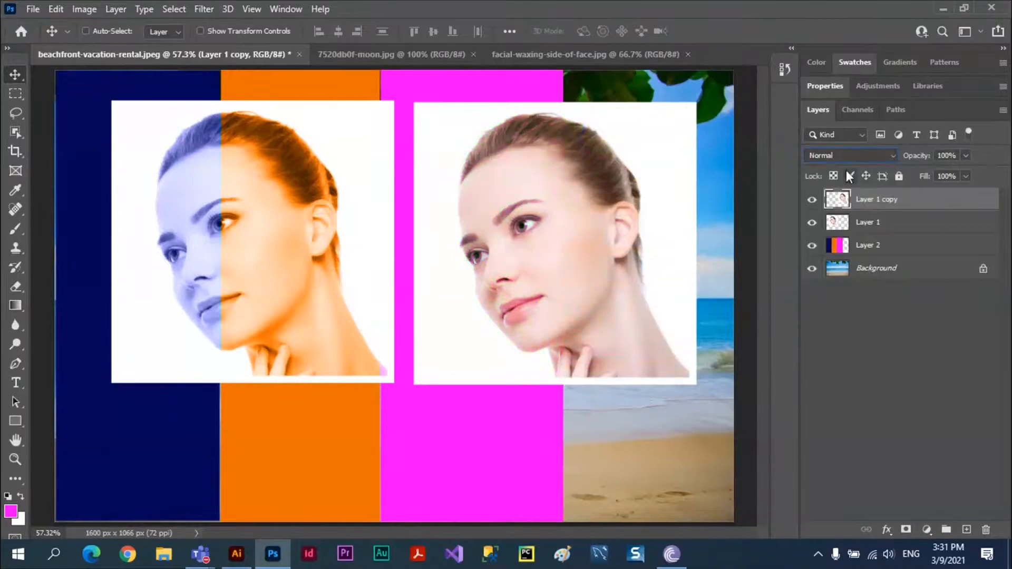
{"action": "mouse_move", "coordinate": [289, 244]}
{"action": "left_mouse_down"}
{"action": "mouse_move", "coordinate": [306, 249]}
{"action": "mouse_move", "coordinate": [288, 240]}
{"action": "left_mouse_up"}
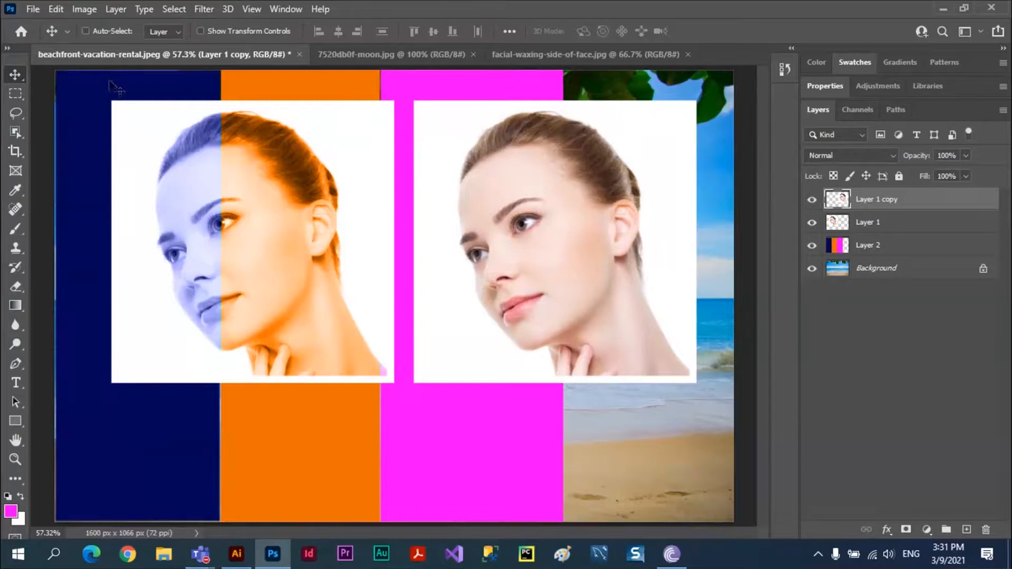
Step: Enable Auto-Select, select the left Luminosity face, and lower its layer opacity to 46%
{"action": "left_click", "coordinate": [110, 33]}
{"action": "left_click", "coordinate": [273, 193]}
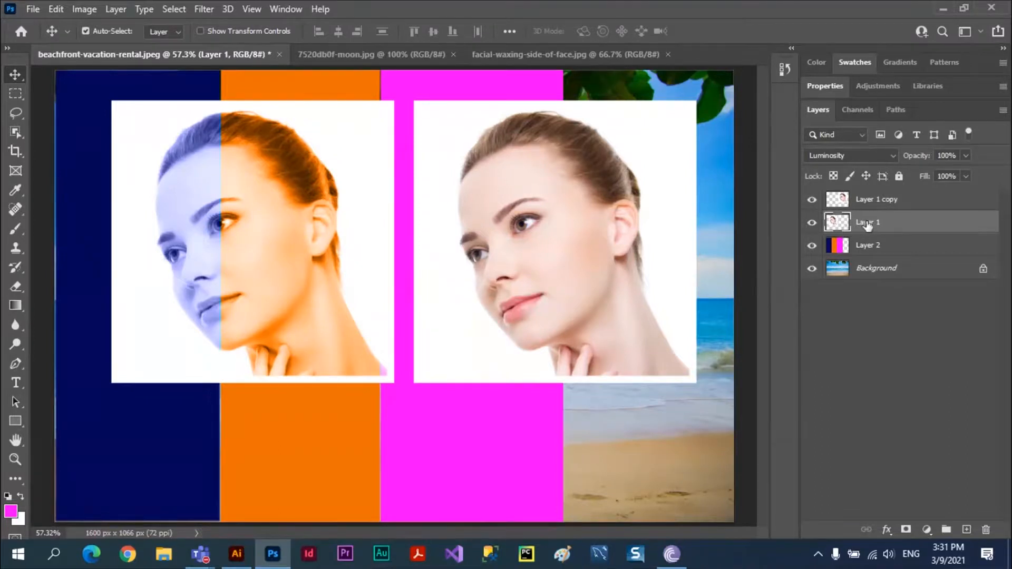
{"action": "left_click", "coordinate": [965, 156]}
{"action": "left_click", "coordinate": [930, 171]}
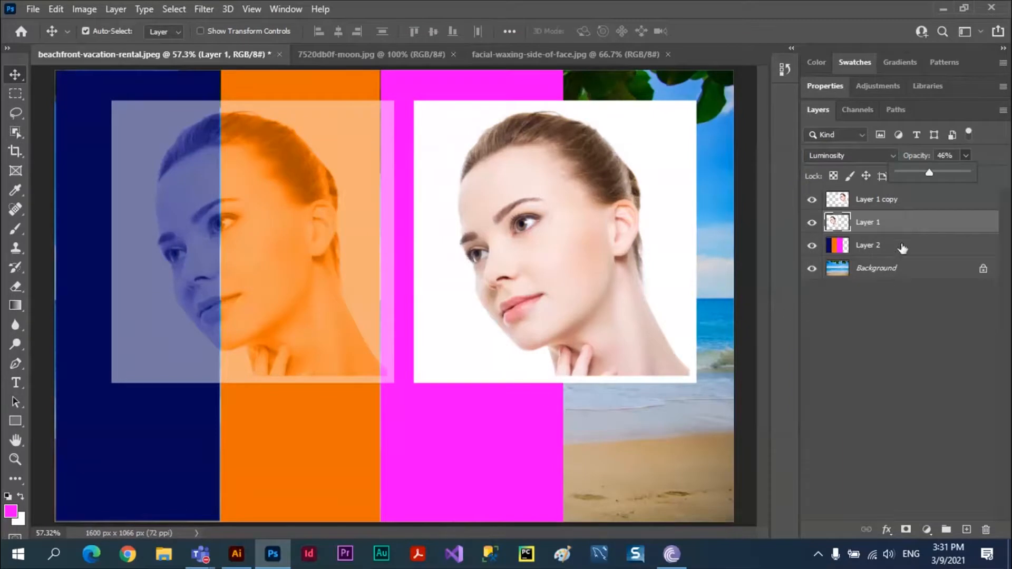
Step: Cover the whole canvas on the color stripes layer with a magenta rectangle
{"action": "left_click", "coordinate": [902, 247]}
{"action": "left_click", "coordinate": [10, 419]}
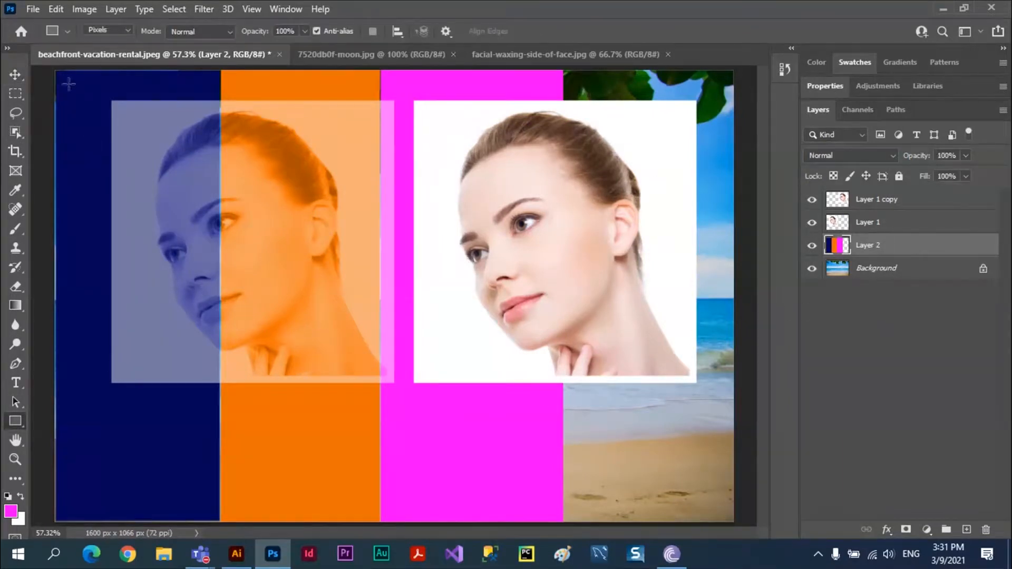
{"action": "left_click_drag", "start_coordinate": [55, 70], "coordinate": [737, 532]}
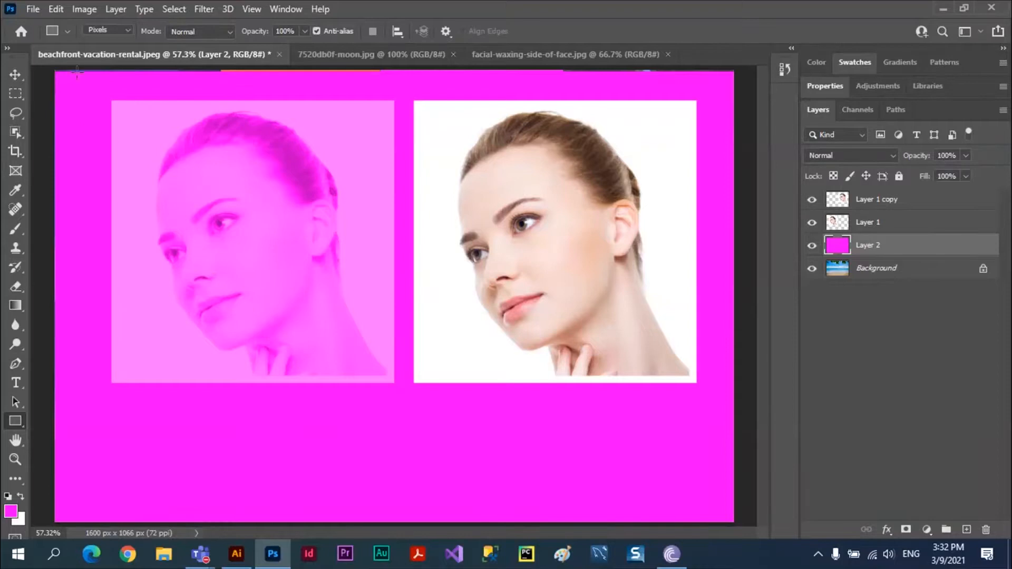
Step: Delete the semi-transparent left face layer and move the remaining face toward the middle of the canvas
{"action": "left_click", "coordinate": [17, 74]}
{"action": "left_click_drag", "start_coordinate": [266, 228], "coordinate": [252, 307]}
{"action": "key", "text": "Delete"}
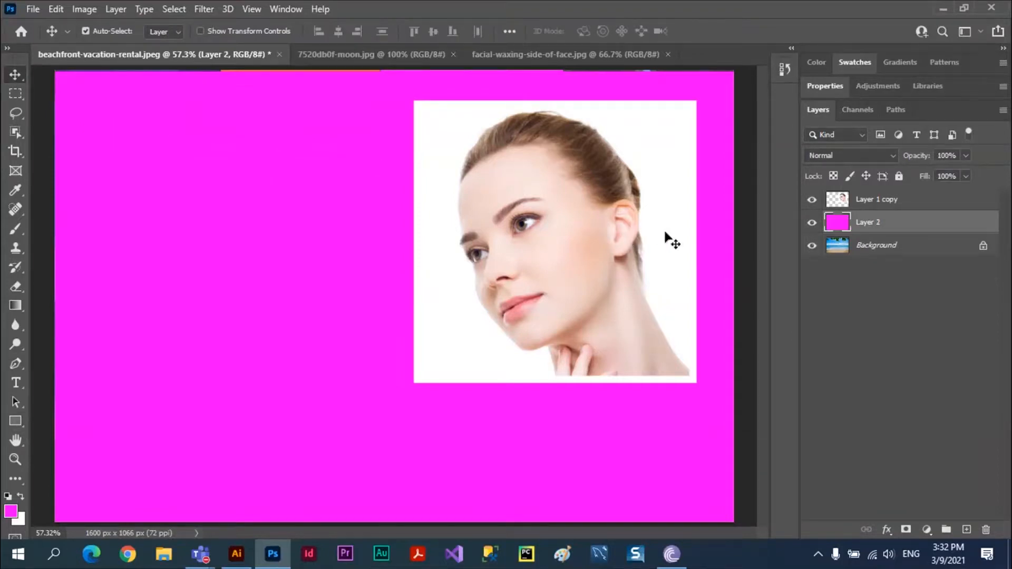
{"action": "left_click", "coordinate": [583, 219]}
{"action": "left_click_drag", "start_coordinate": [583, 210], "coordinate": [498, 217]}
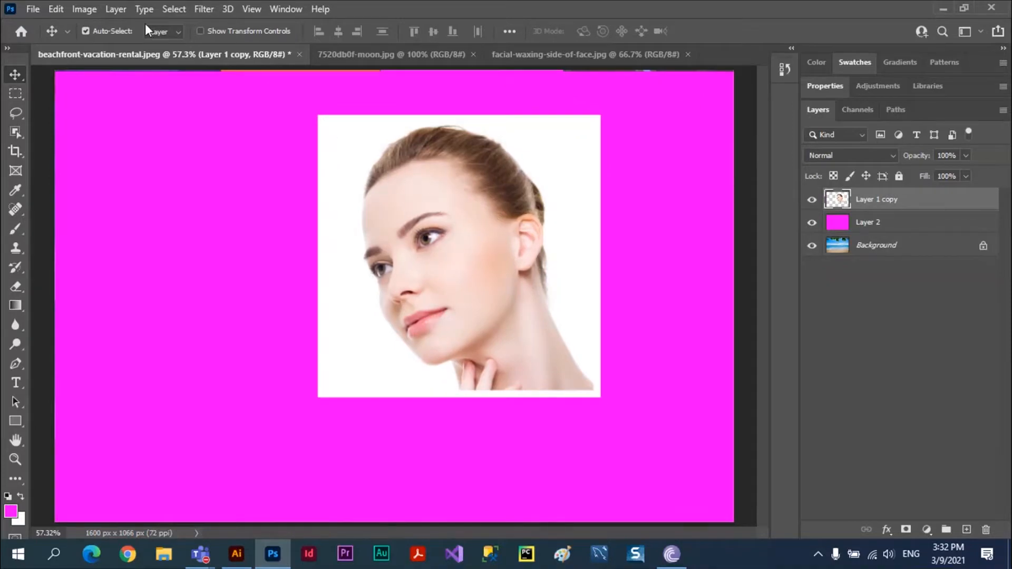
Step: Select the subject of the face layer automatically and copy the selected head onto a new layer
{"action": "left_click", "coordinate": [167, 12]}
{"action": "mouse_move", "coordinate": [114, 10]}
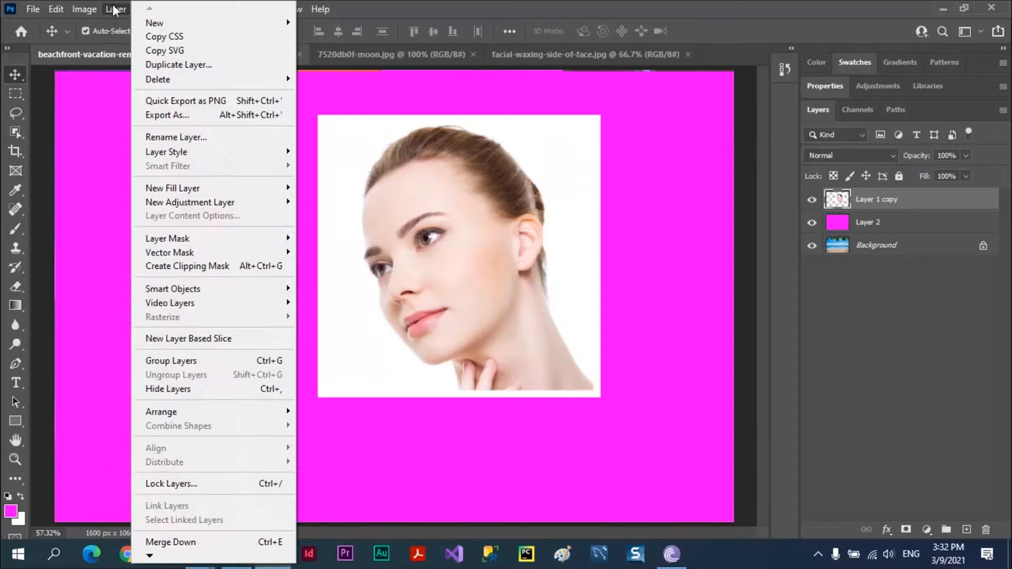
{"action": "mouse_move", "coordinate": [276, 10]}
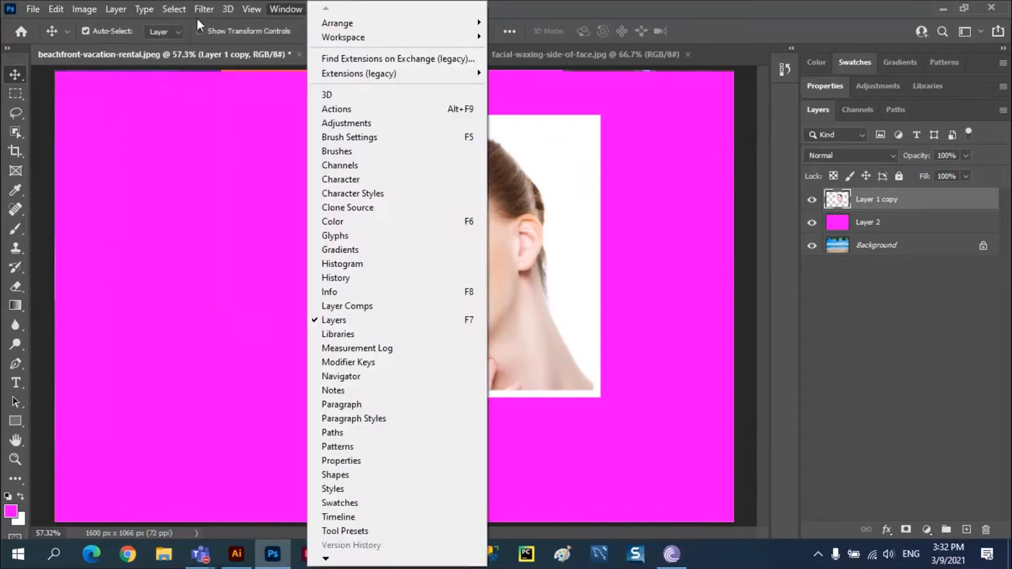
{"action": "mouse_move", "coordinate": [176, 16]}
{"action": "left_click", "coordinate": [194, 183]}
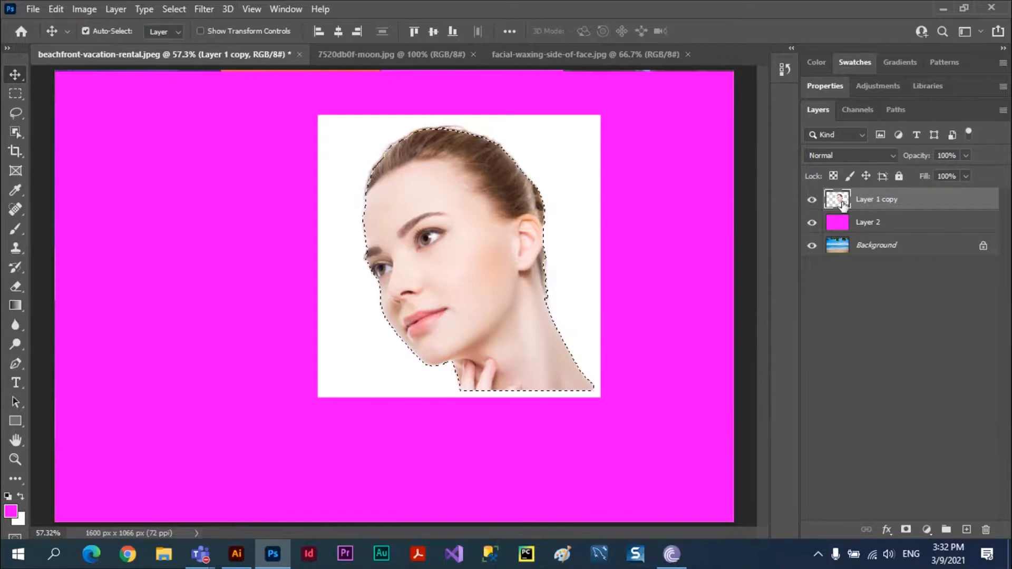
{"action": "key", "text": "ctrl"}
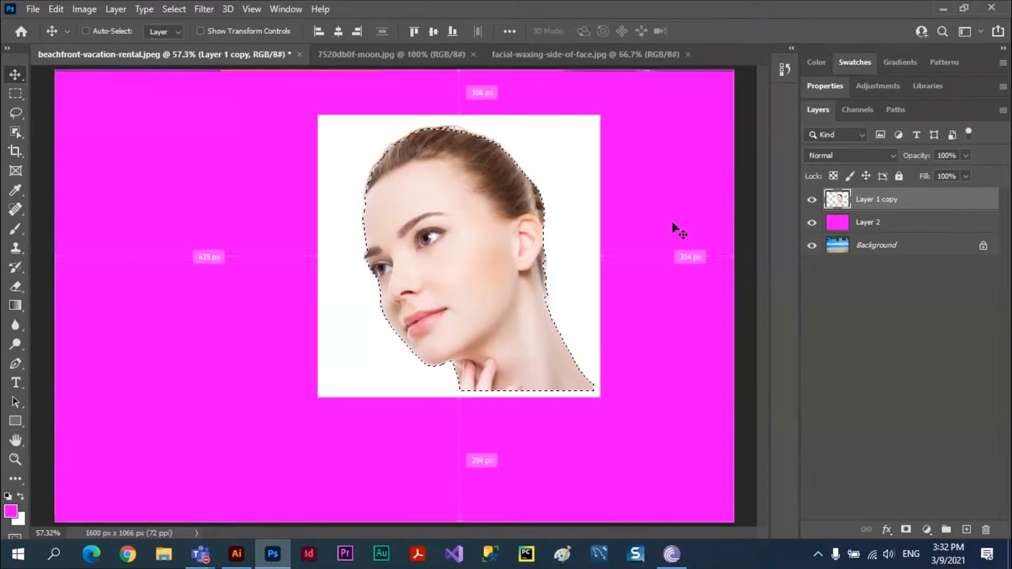
{"action": "key", "text": "ctrl+j"}
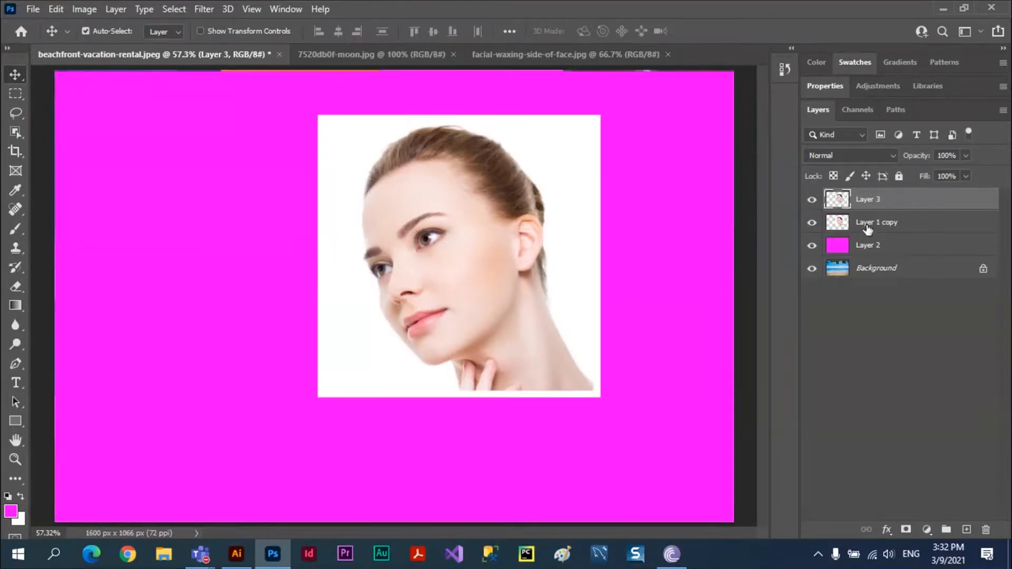
Step: Delete the face layer with the white background and move the cut-out head toward the lower-right part of the canvas
{"action": "left_click", "coordinate": [900, 227]}
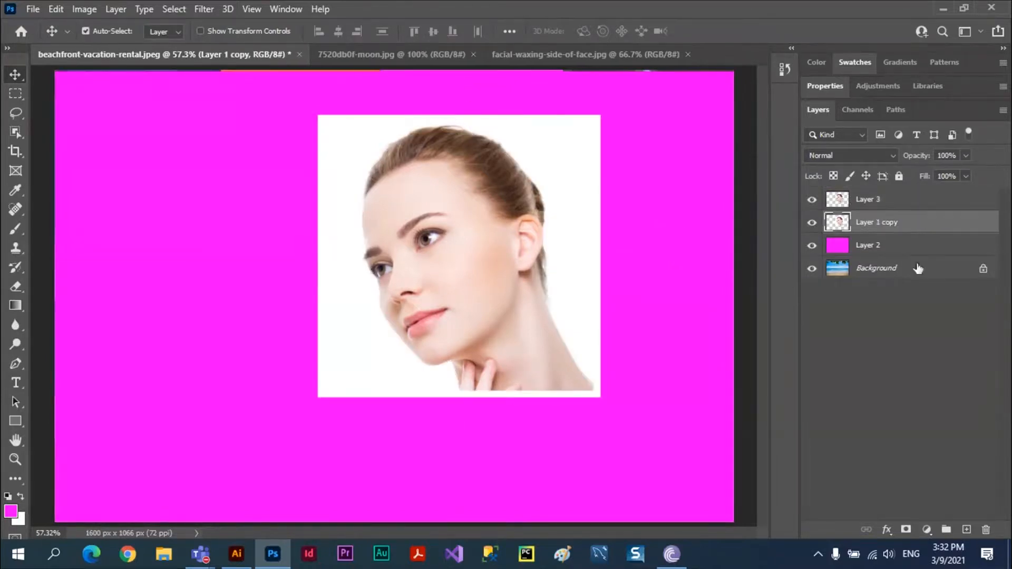
{"action": "left_click", "coordinate": [985, 531]}
{"action": "left_click", "coordinate": [441, 215]}
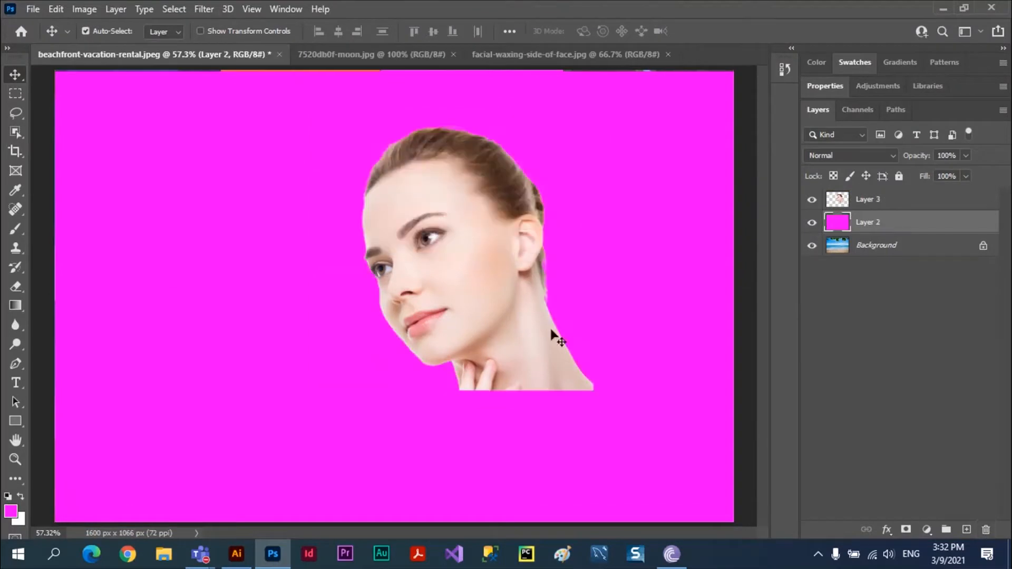
{"action": "left_click_drag", "start_coordinate": [488, 266], "coordinate": [539, 343]}
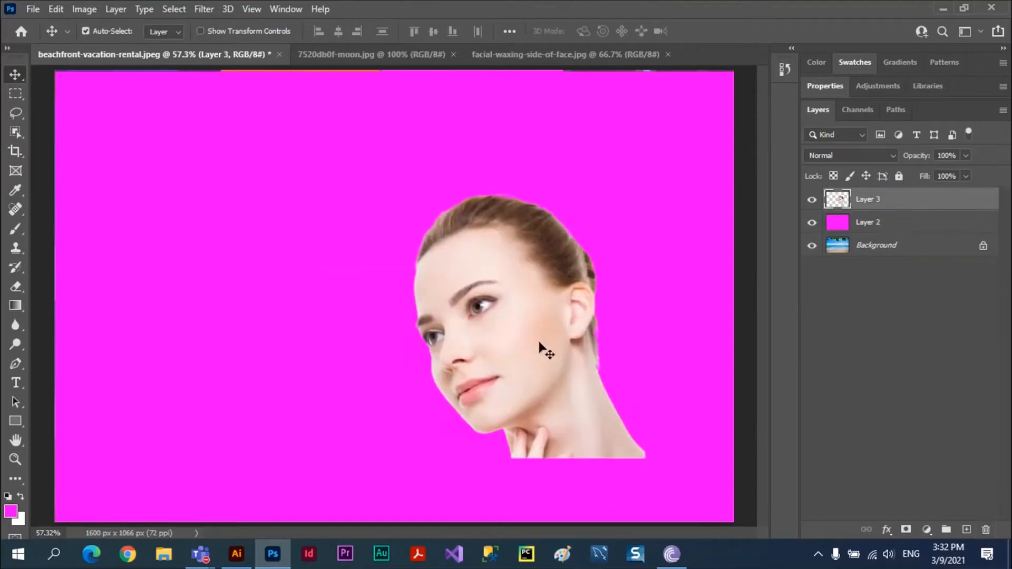
Step: Scale the cut-out head up to about 139% and position it on the right half of the magenta canvas
{"action": "key", "text": "ctrl"}
{"action": "key", "text": "ctrl+t"}
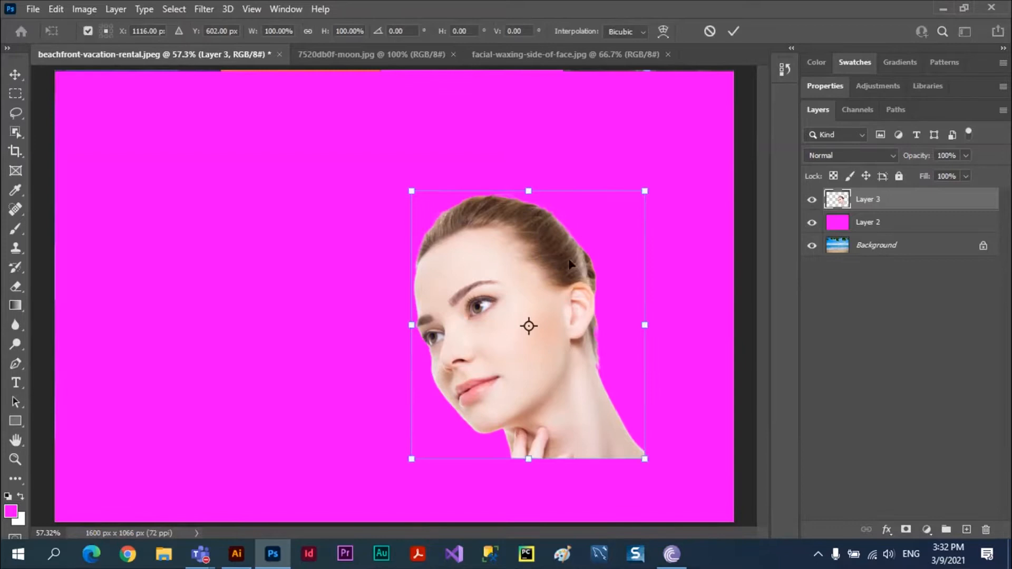
{"action": "left_click_drag", "start_coordinate": [409, 191], "coordinate": [331, 89]}
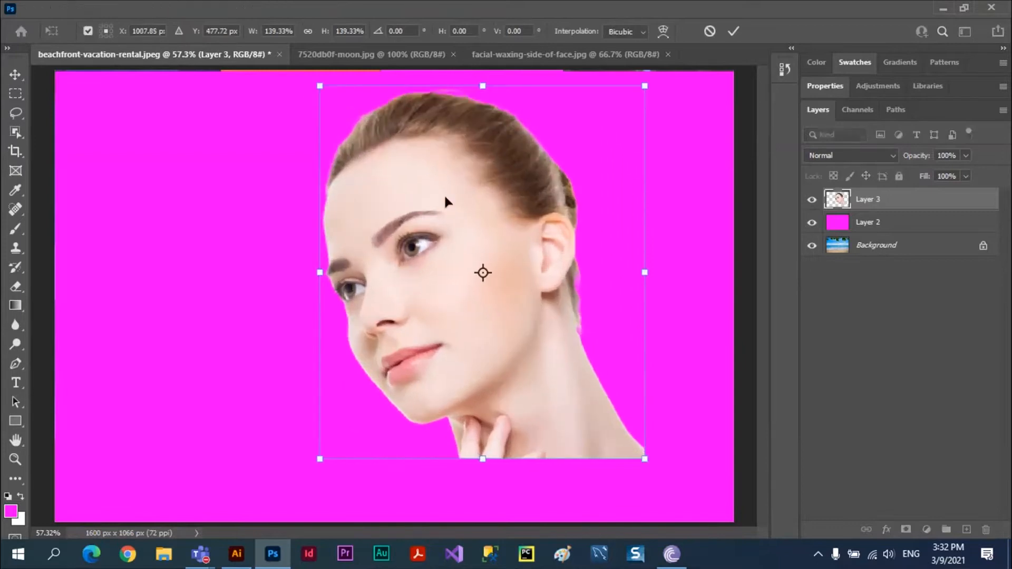
{"action": "left_click_drag", "start_coordinate": [509, 214], "coordinate": [542, 221]}
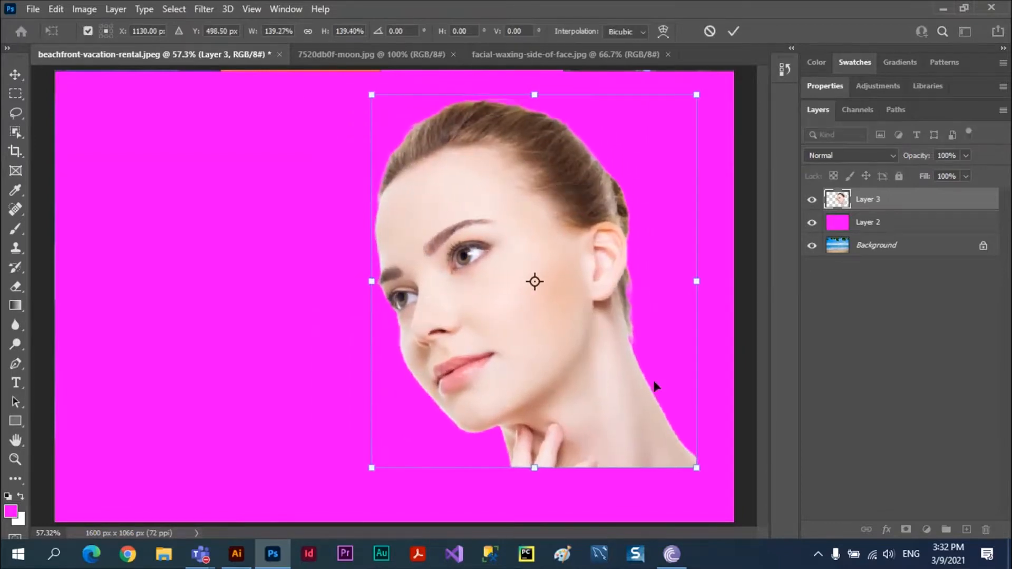
{"action": "left_click", "coordinate": [733, 31]}
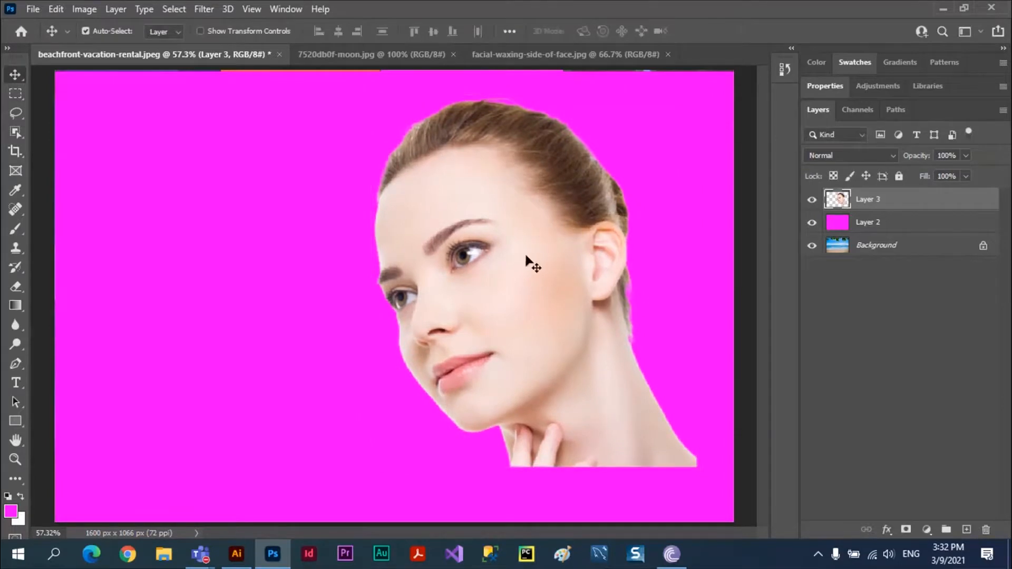
Step: Duplicate the cut-out head onto the left half of the canvas and set the copy's blend mode to Luminosity
{"action": "left_click_drag", "start_coordinate": [544, 238], "coordinate": [249, 250]}
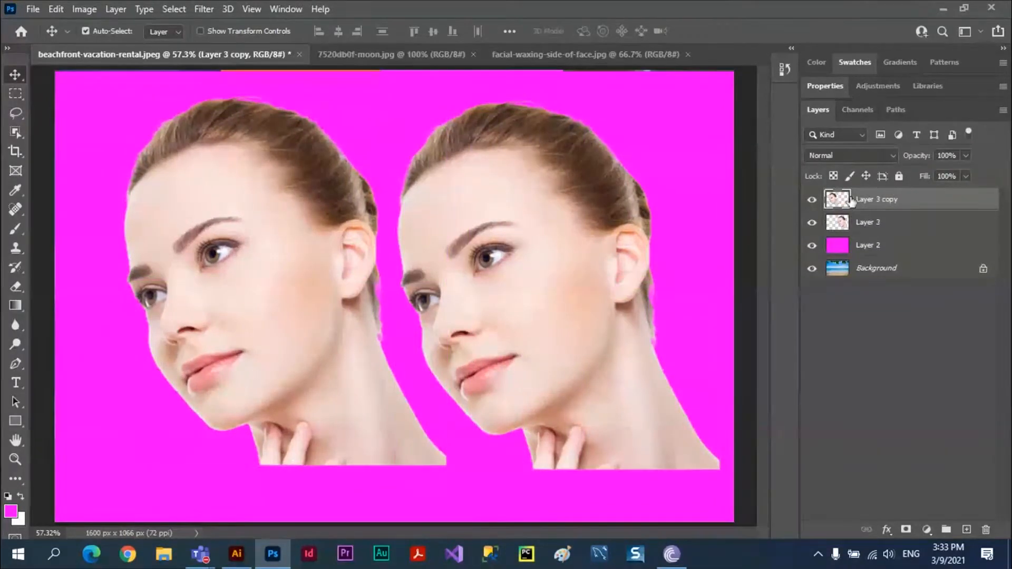
{"action": "left_click", "coordinate": [893, 154]}
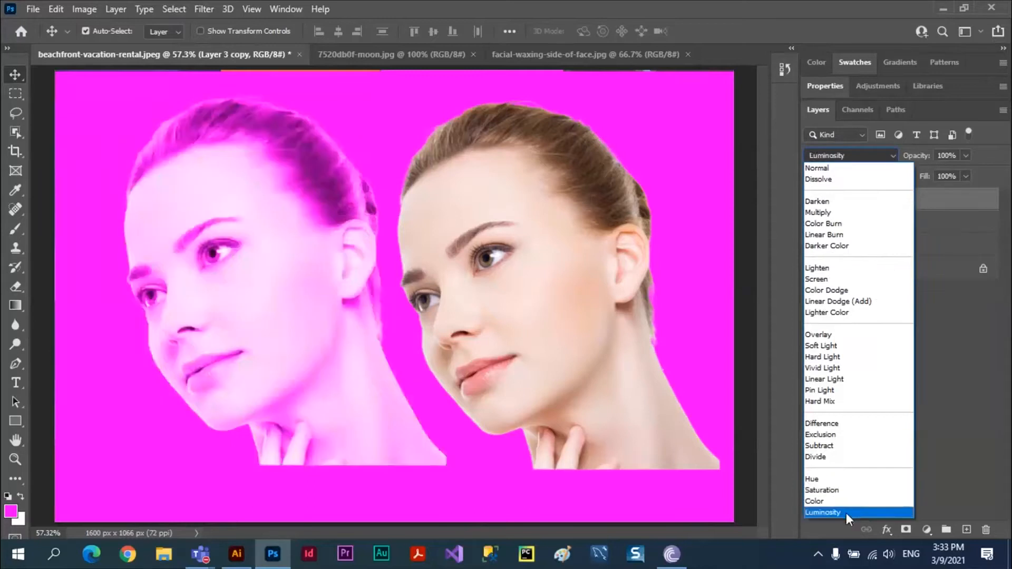
{"action": "left_click", "coordinate": [846, 514]}
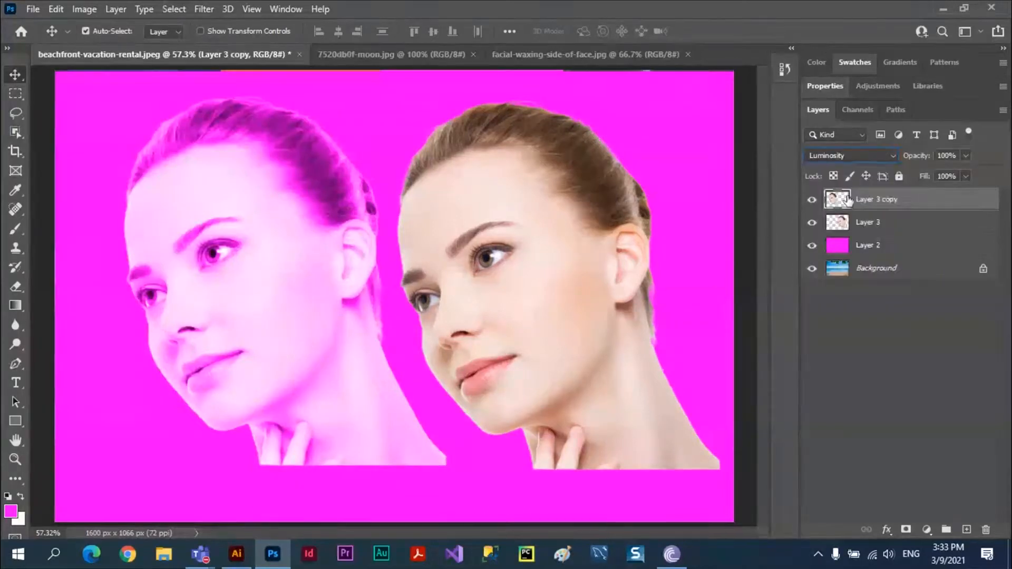
Step: Set the Luminosity copy's opacity to 60% and tuck it partly behind the original head, below it in the layer order
{"action": "left_click", "coordinate": [966, 155]}
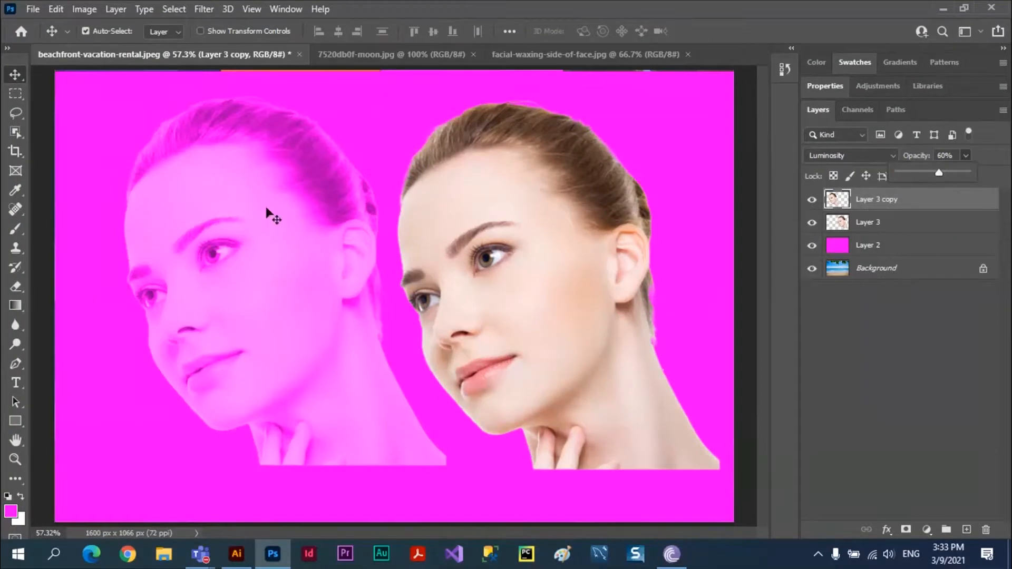
{"action": "mouse_move", "coordinate": [266, 215]}
{"action": "left_mouse_down"}
{"action": "mouse_move", "coordinate": [312, 232]}
{"action": "mouse_move", "coordinate": [251, 223]}
{"action": "left_mouse_up"}
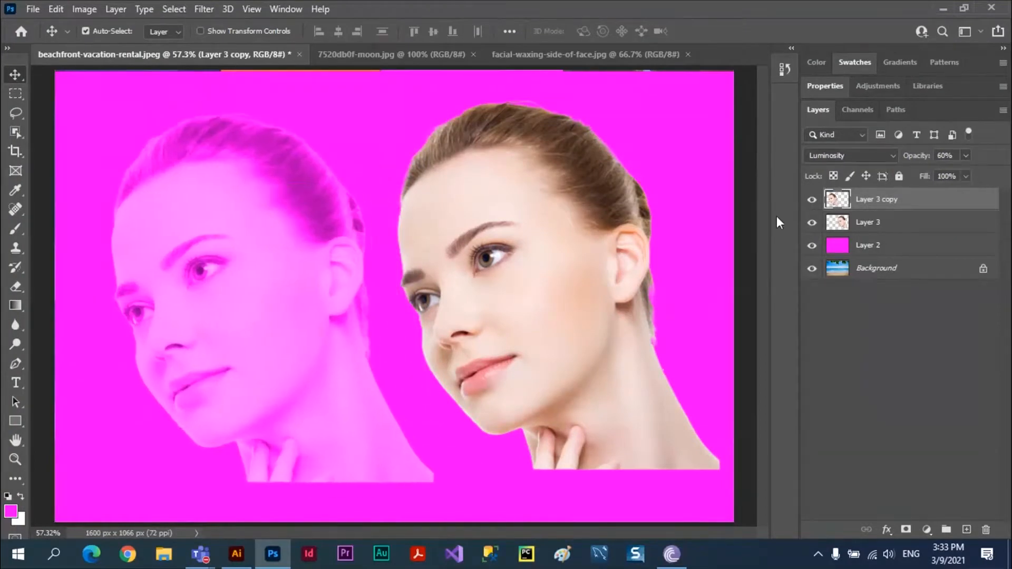
{"action": "left_click_drag", "start_coordinate": [907, 201], "coordinate": [911, 239]}
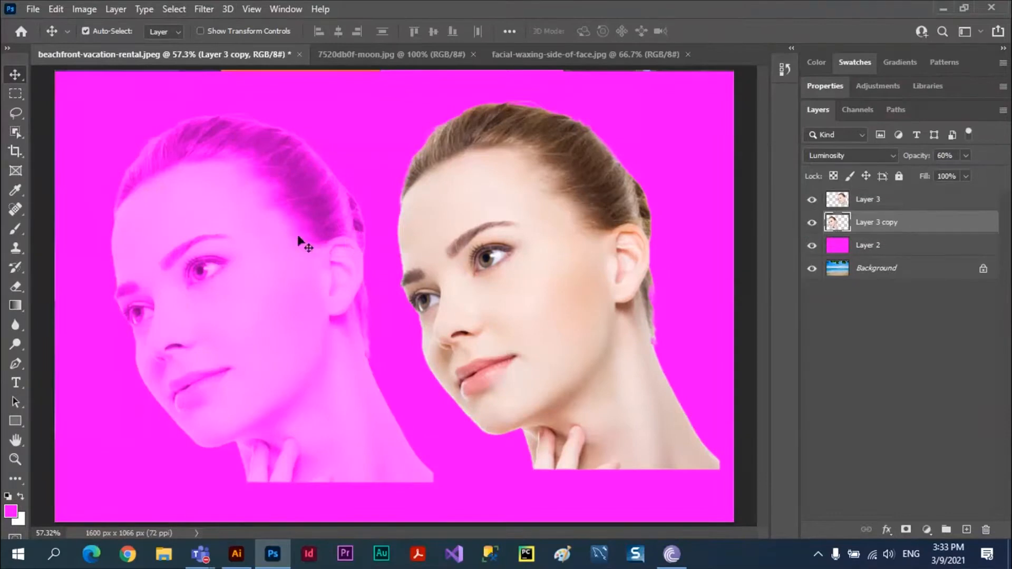
{"action": "left_click_drag", "start_coordinate": [301, 236], "coordinate": [487, 246]}
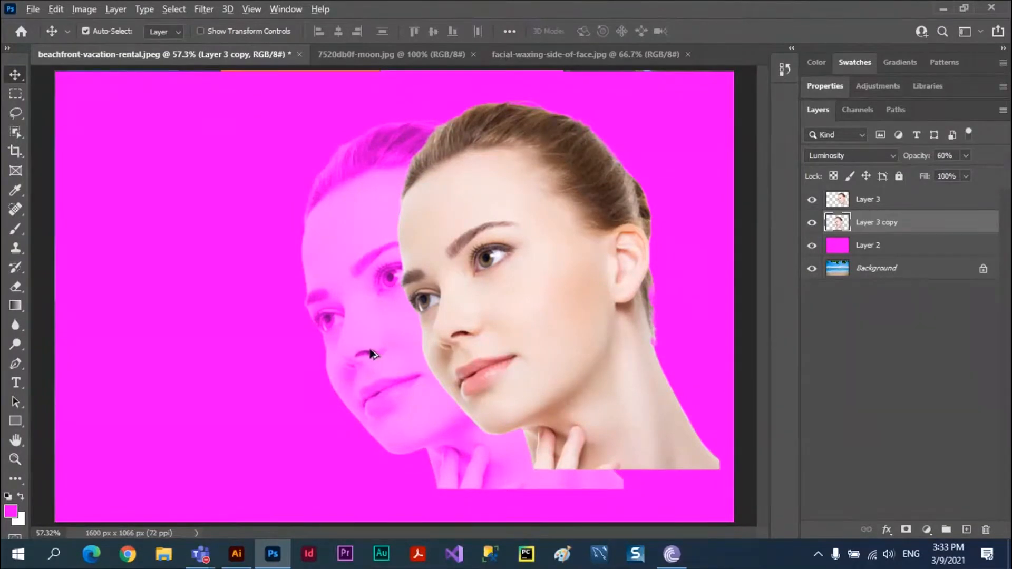
Step: Duplicate the faded head to the left, stack the new copy beneath the first one, and set its opacity to 29%
{"action": "left_click_drag", "start_coordinate": [371, 354], "coordinate": [150, 343]}
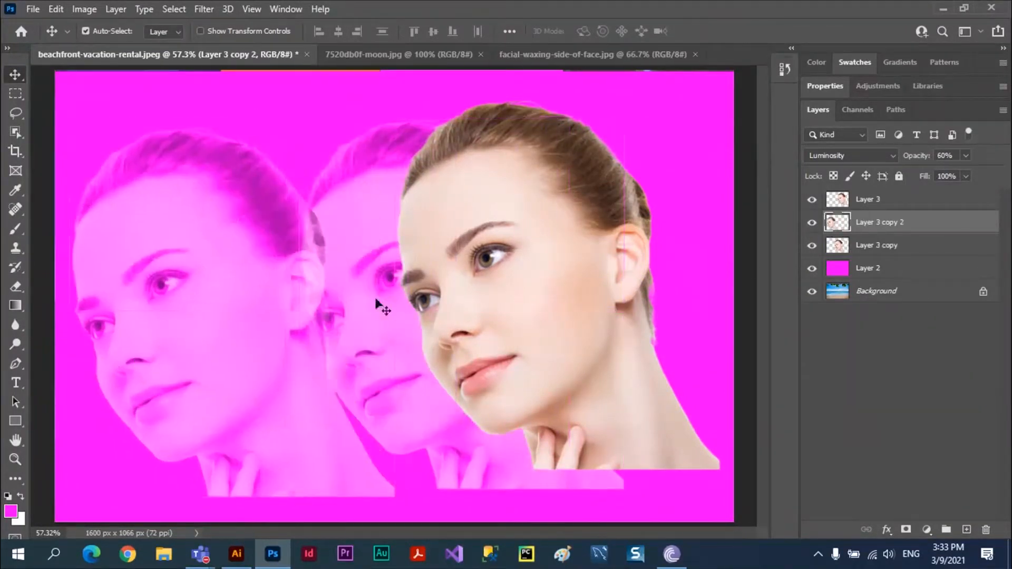
{"action": "left_click_drag", "start_coordinate": [919, 226], "coordinate": [917, 256]}
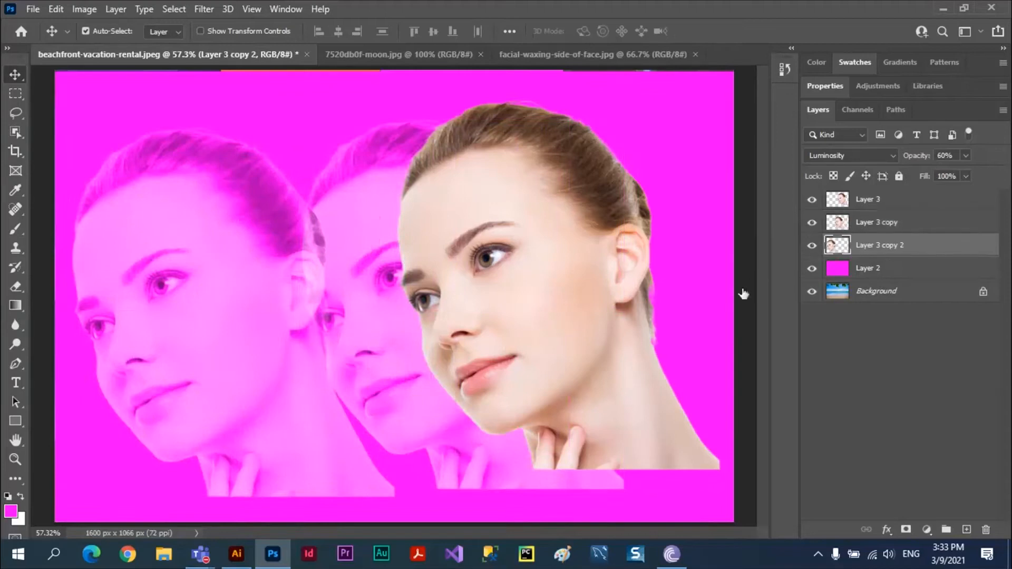
{"action": "left_click_drag", "start_coordinate": [229, 280], "coordinate": [273, 279]}
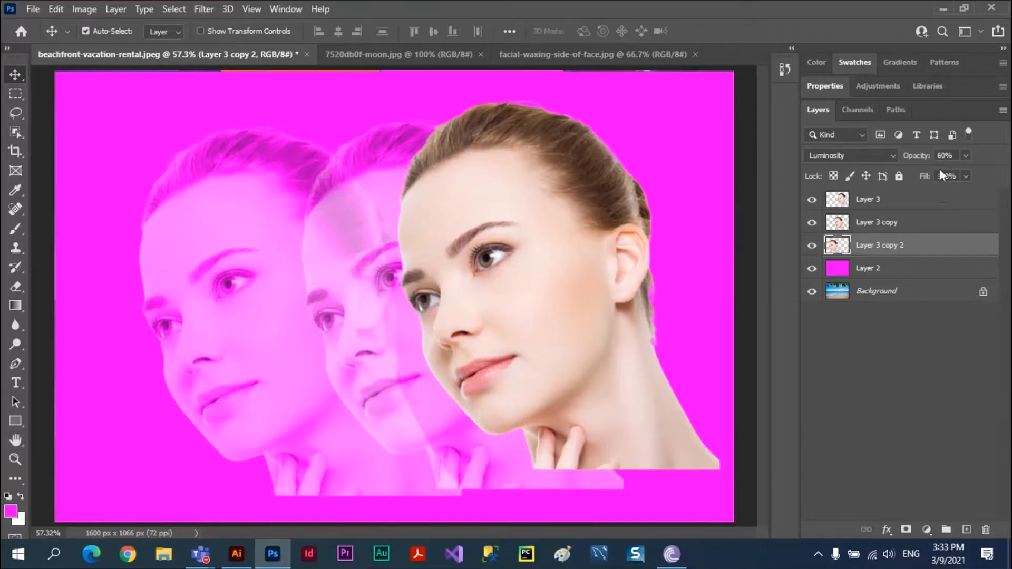
{"action": "left_click", "coordinate": [966, 156]}
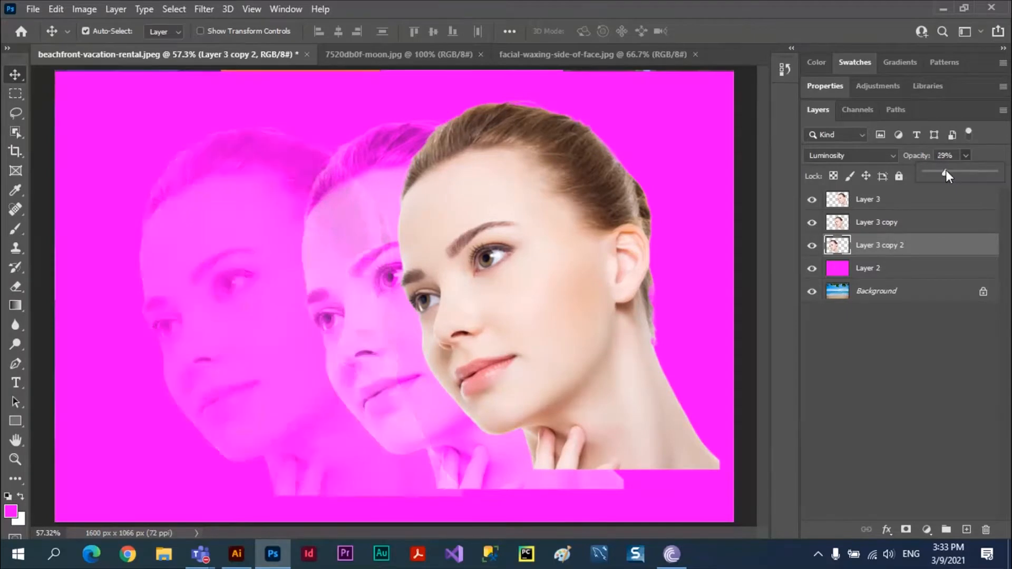
{"action": "left_click_drag", "start_coordinate": [246, 235], "coordinate": [285, 246]}
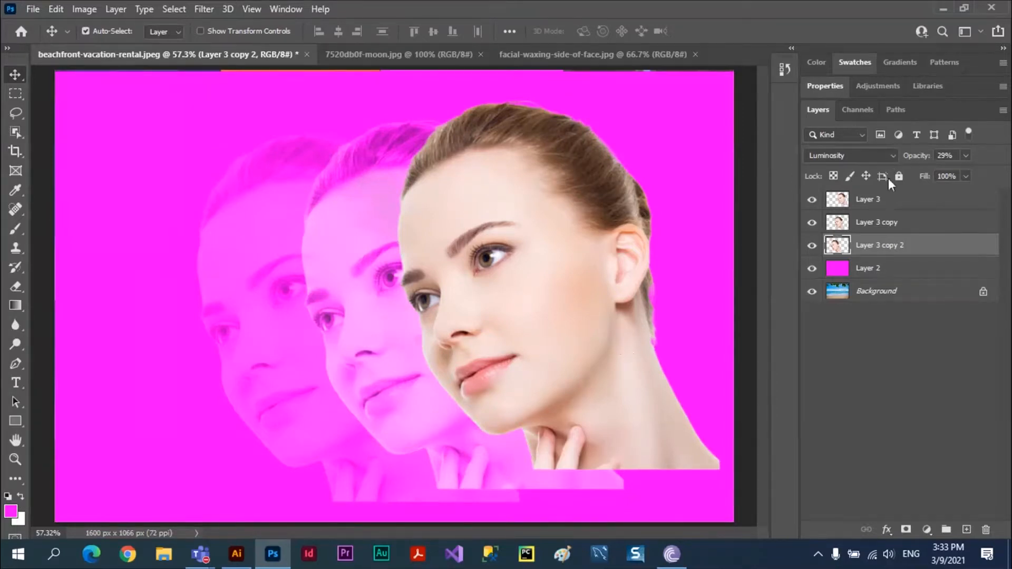
Step: Shift the full-color head slightly up and right, and preview other blend modes on the head layers, keeping the current ones
{"action": "left_click", "coordinate": [893, 156]}
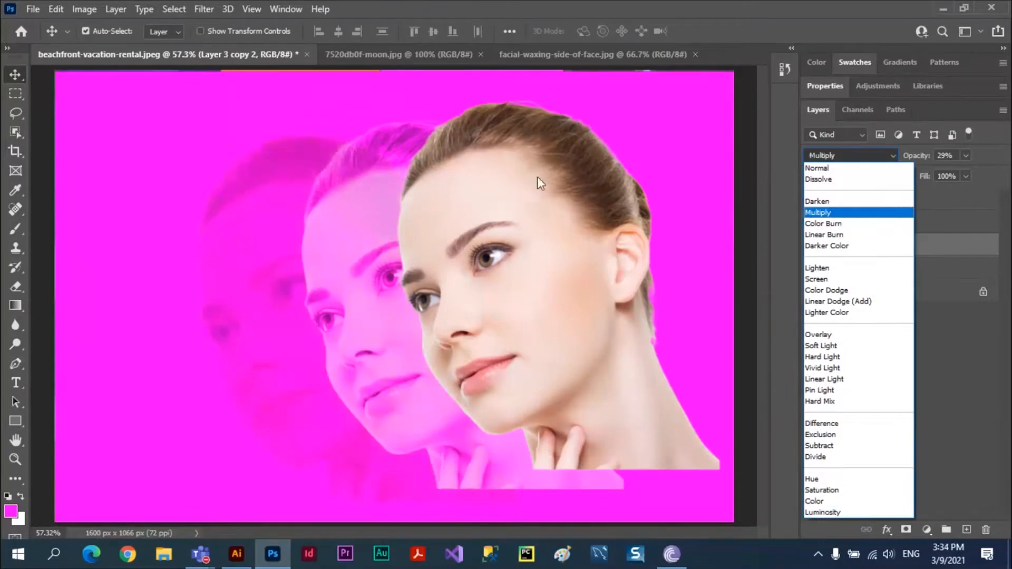
{"action": "left_click", "coordinate": [561, 147]}
{"action": "left_click_drag", "start_coordinate": [584, 176], "coordinate": [596, 140]}
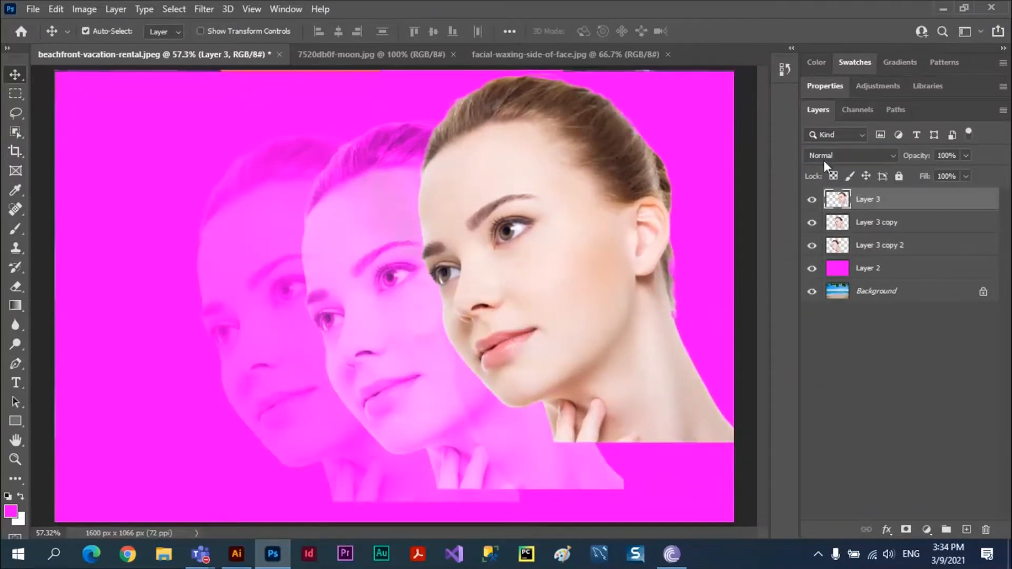
{"action": "left_click", "coordinate": [891, 157]}
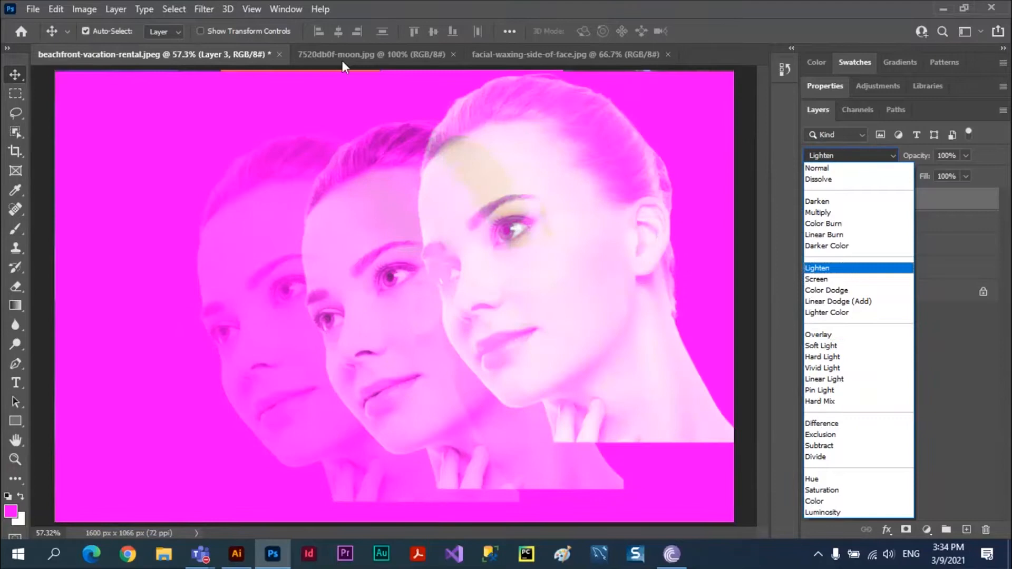
{"action": "left_click", "coordinate": [276, 55]}
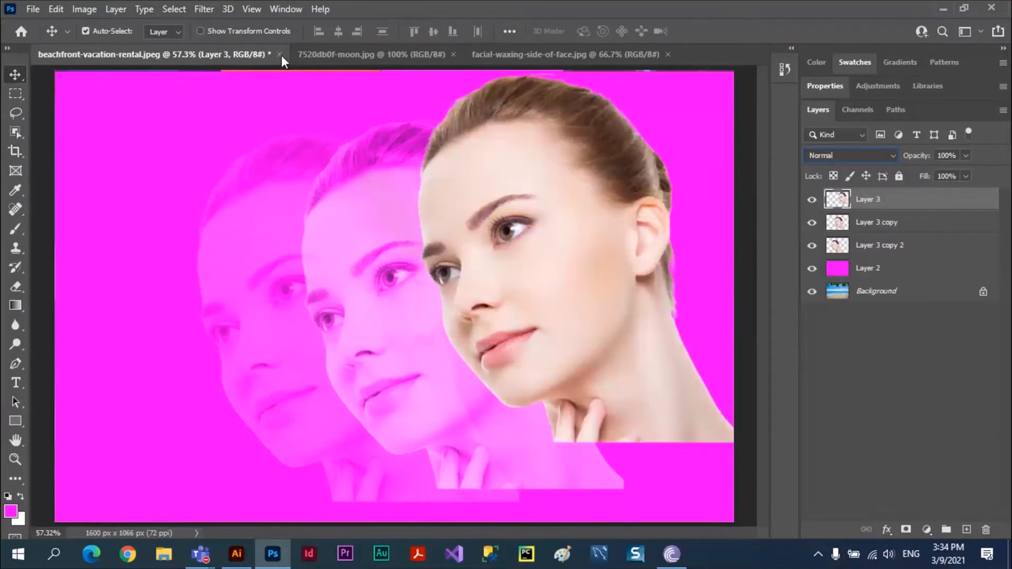
Step: Close all open documents without saving the beachfront composition, and open the recent photo of the red bird
{"action": "left_click", "coordinate": [279, 55]}
{"action": "key", "text": "n"}
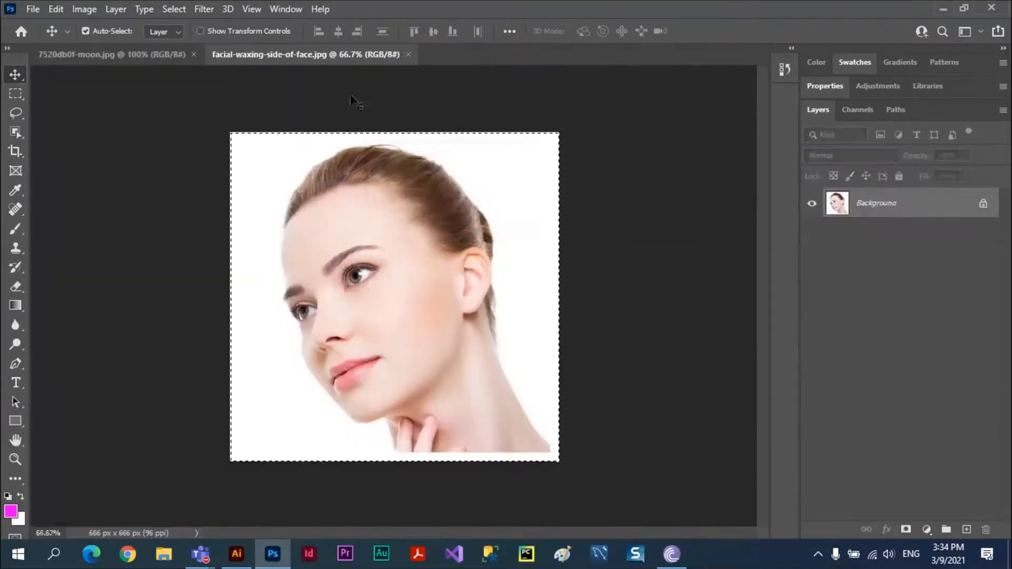
{"action": "left_click", "coordinate": [193, 55]}
{"action": "left_click", "coordinate": [235, 54]}
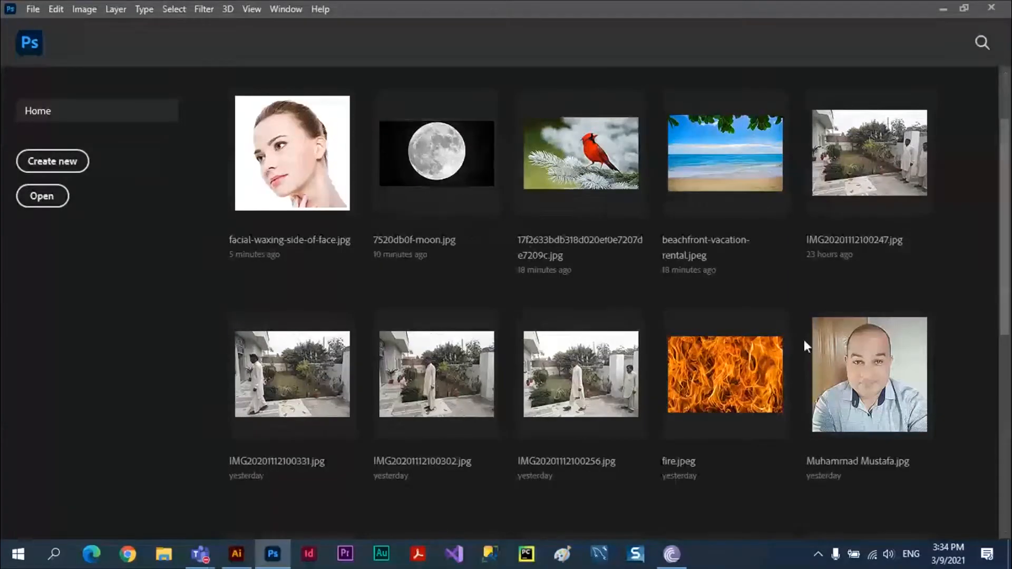
{"action": "left_click", "coordinate": [589, 150]}
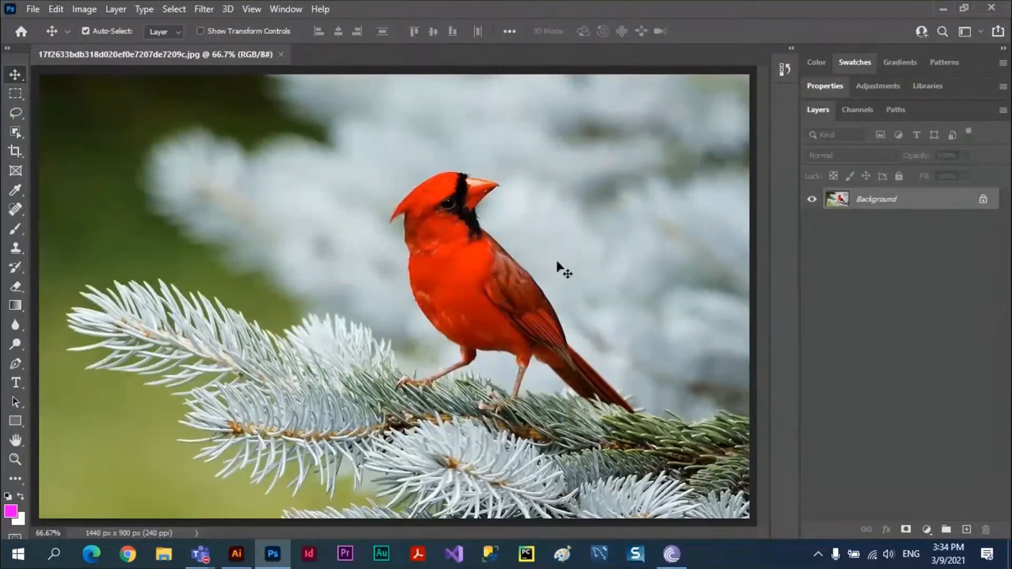
Step: Add an empty layer above the bird photo and draw a rough freehand Lasso selection around the red bird
{"action": "left_click", "coordinate": [965, 531]}
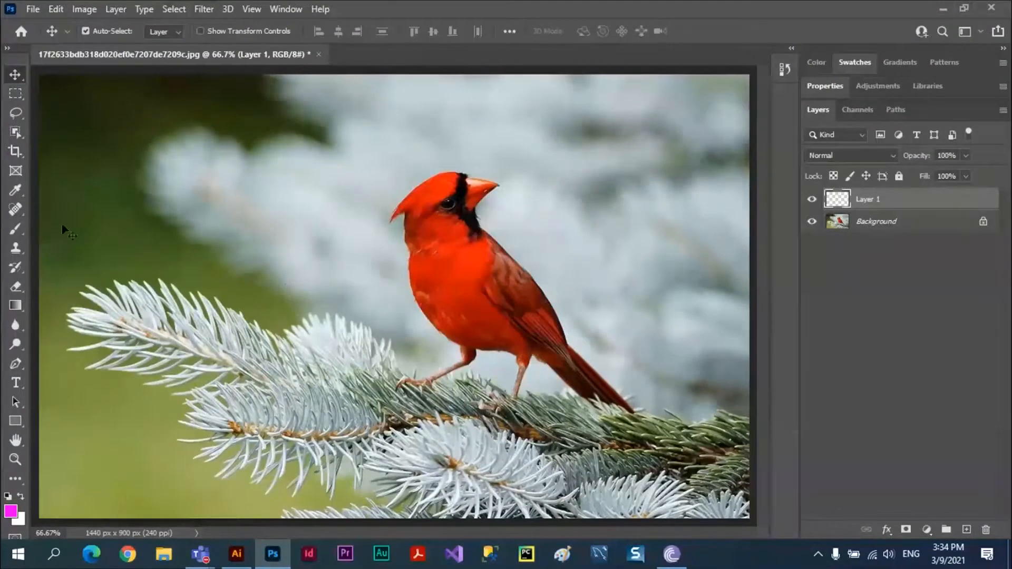
{"action": "left_click", "coordinate": [17, 118]}
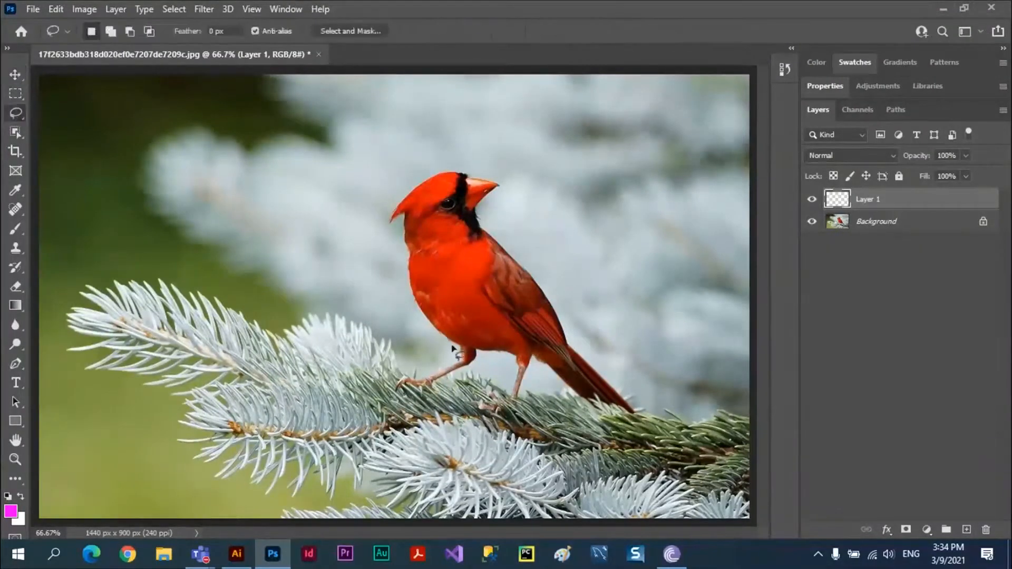
{"action": "mouse_move", "coordinate": [459, 355]}
{"action": "left_mouse_down"}
{"action": "mouse_move", "coordinate": [416, 310]}
{"action": "mouse_move", "coordinate": [380, 212]}
{"action": "mouse_move", "coordinate": [442, 161]}
{"action": "mouse_move", "coordinate": [492, 148]}
{"action": "mouse_move", "coordinate": [527, 183]}
{"action": "mouse_move", "coordinate": [494, 226]}
{"action": "mouse_move", "coordinate": [599, 370]}
{"action": "mouse_move", "coordinate": [654, 418]}
{"action": "left_mouse_up"}
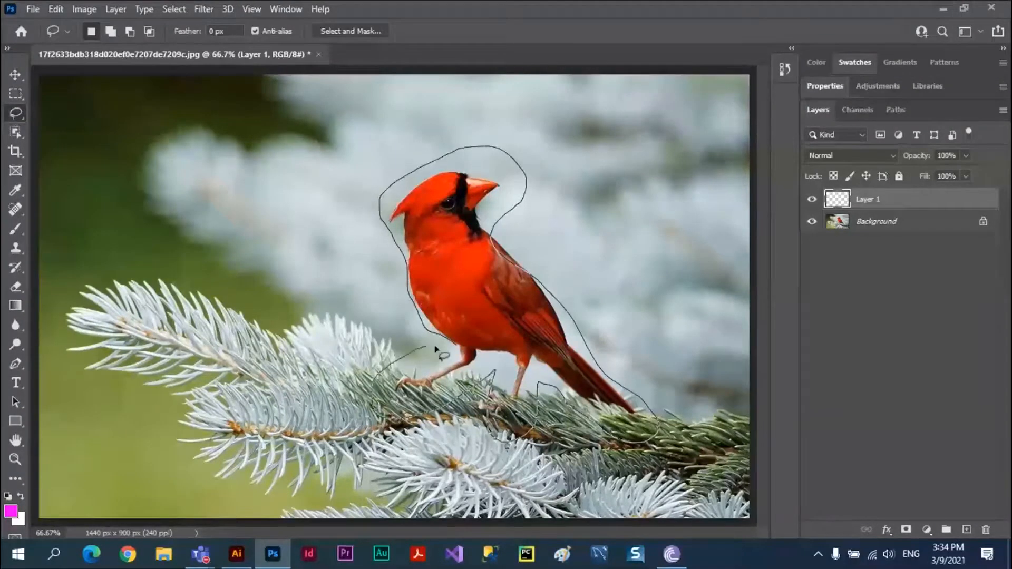
{"action": "left_click_drag", "start_coordinate": [436, 350], "coordinate": [454, 347]}
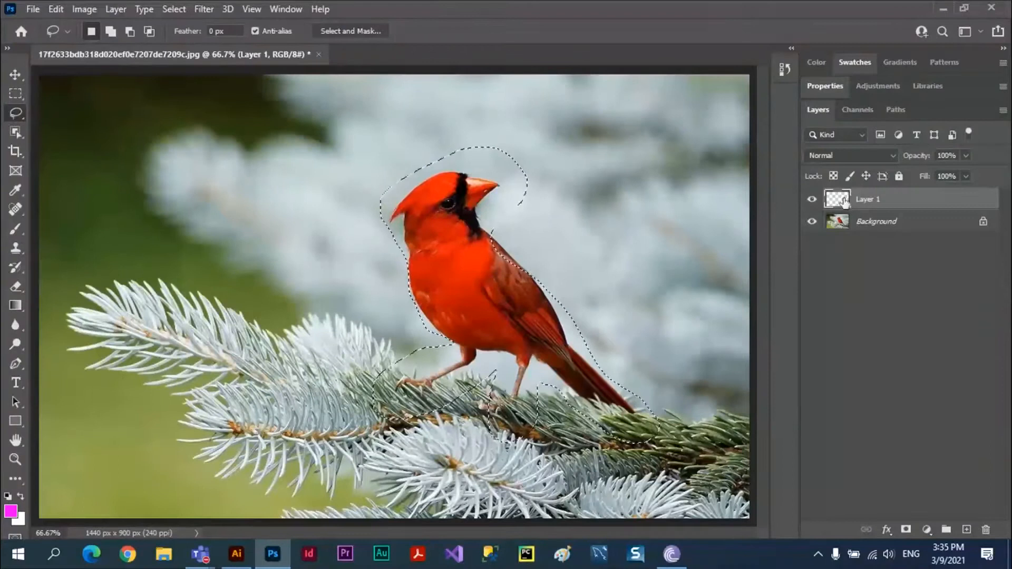
Step: Set the foreground color to blue 001eff and fill the bird-shaped selection with it on the new layer
{"action": "left_click", "coordinate": [8, 516]}
{"action": "left_click", "coordinate": [515, 169]}
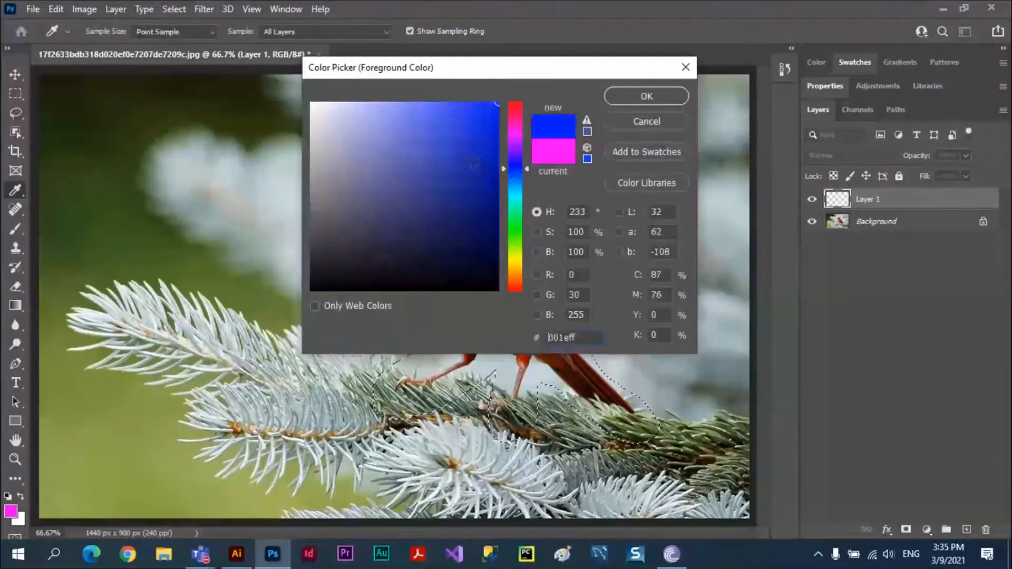
{"action": "left_click", "coordinate": [617, 96]}
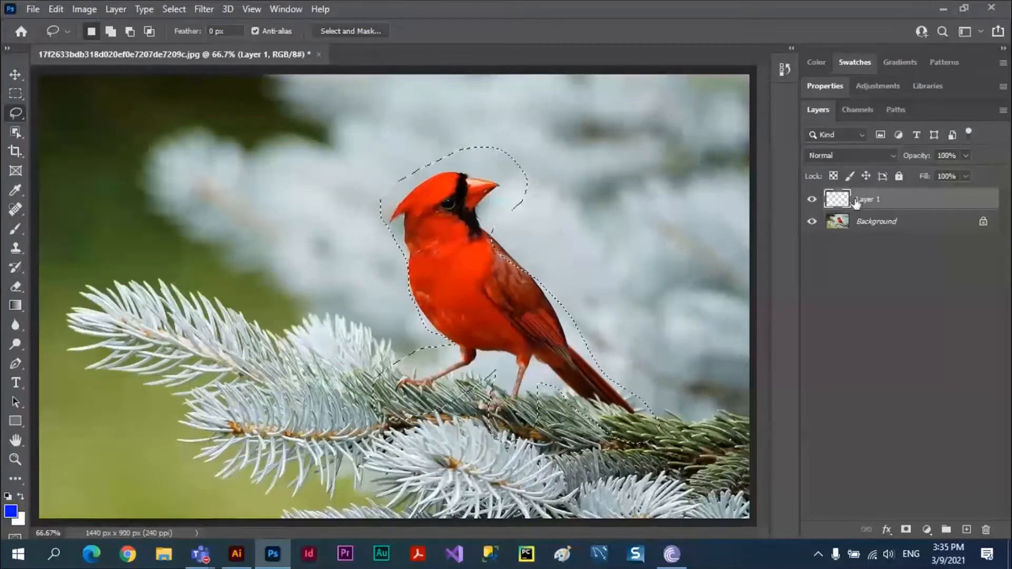
{"action": "key", "text": "alt+BackSpace"}
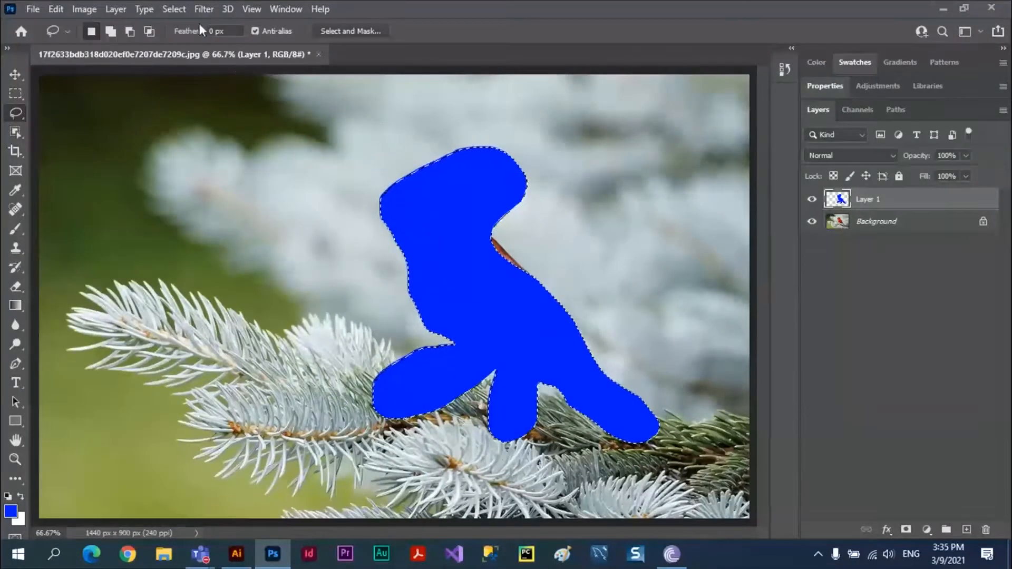
Step: Clear the selection around the blue shape and switch to the Move tool
{"action": "left_click", "coordinate": [175, 13]}
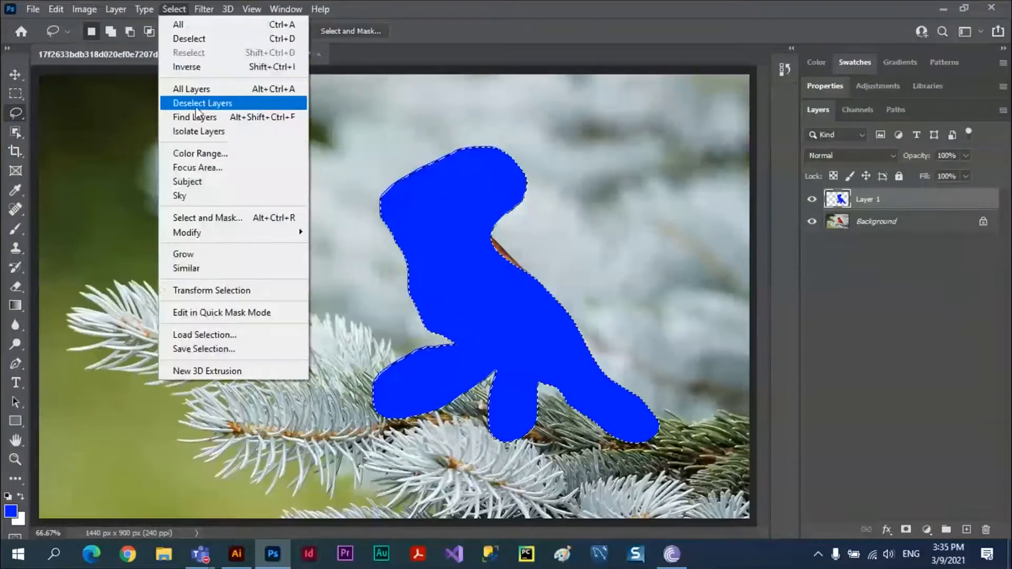
{"action": "left_click", "coordinate": [195, 105]}
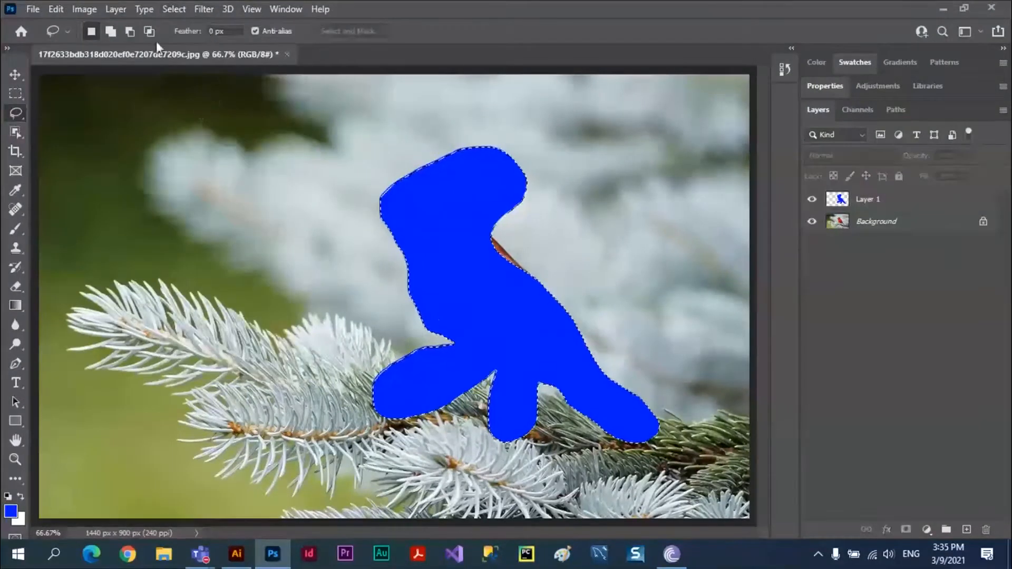
{"action": "left_click", "coordinate": [179, 10]}
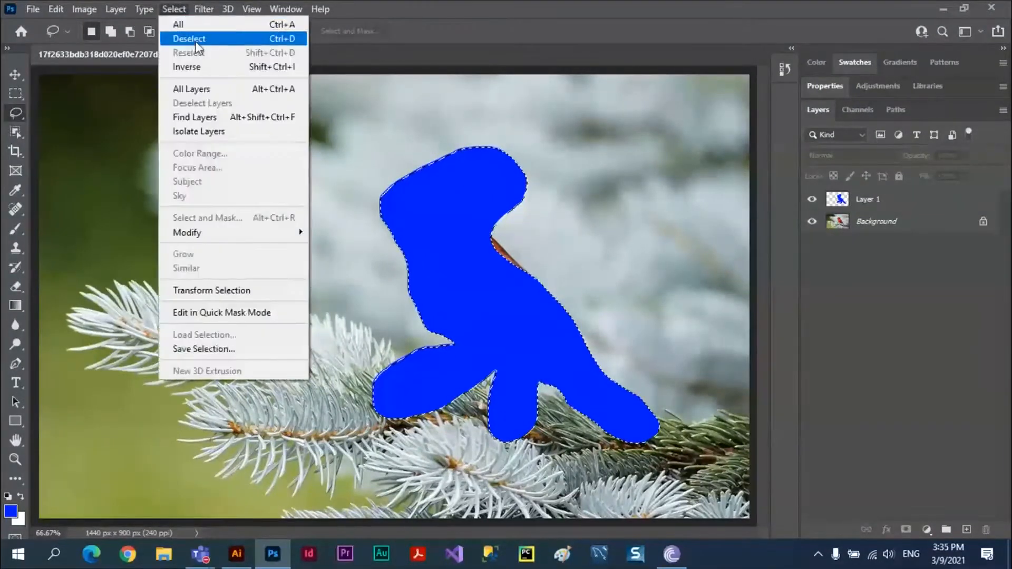
{"action": "left_click", "coordinate": [188, 39]}
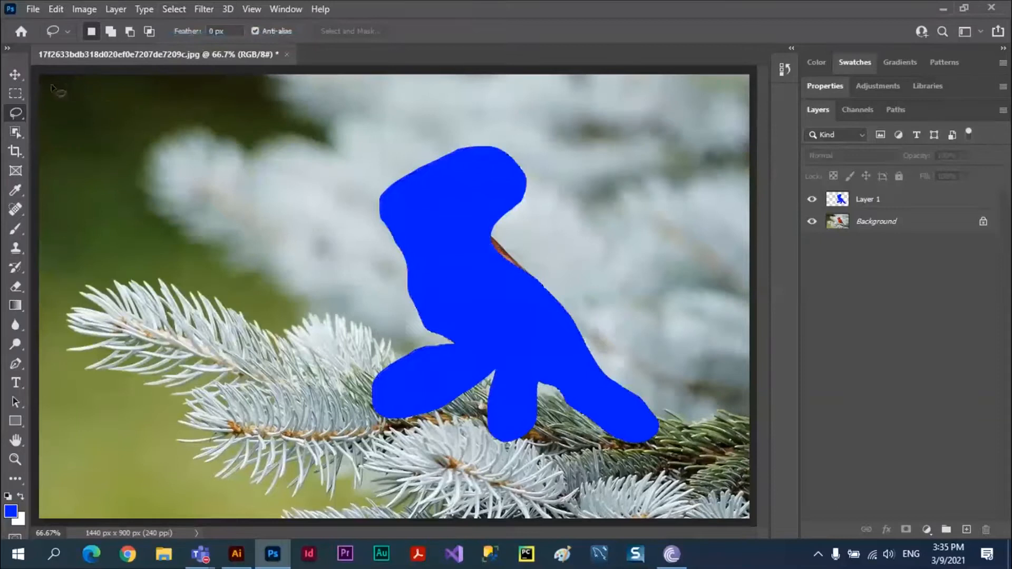
{"action": "left_click", "coordinate": [16, 75]}
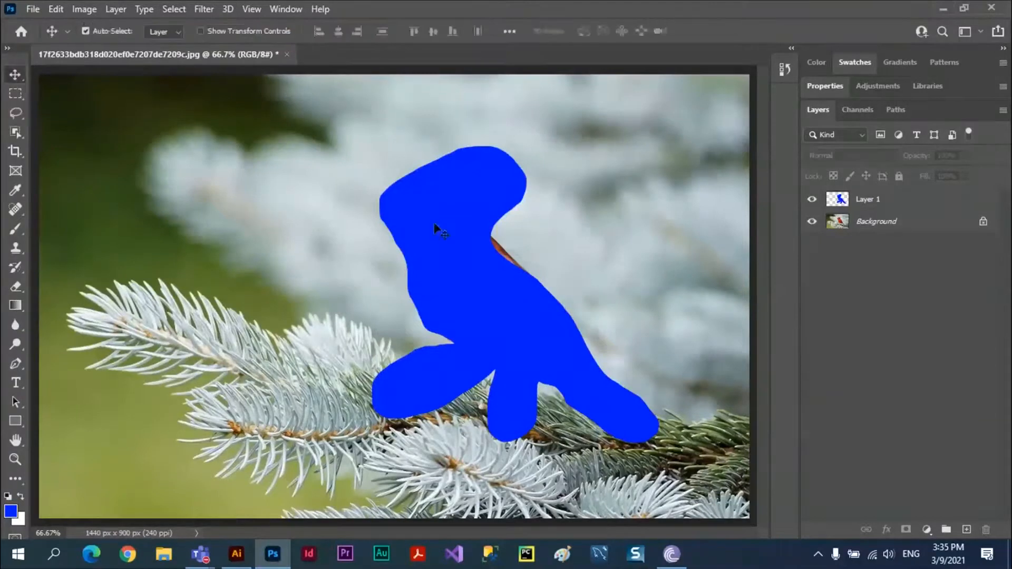
Step: Shift the blue shape slightly up over the bird and set its layer's blend mode to Color
{"action": "mouse_move", "coordinate": [435, 225]}
{"action": "left_mouse_down"}
{"action": "mouse_move", "coordinate": [458, 199]}
{"action": "mouse_move", "coordinate": [430, 216]}
{"action": "left_mouse_up"}
{"action": "left_click", "coordinate": [892, 155]}
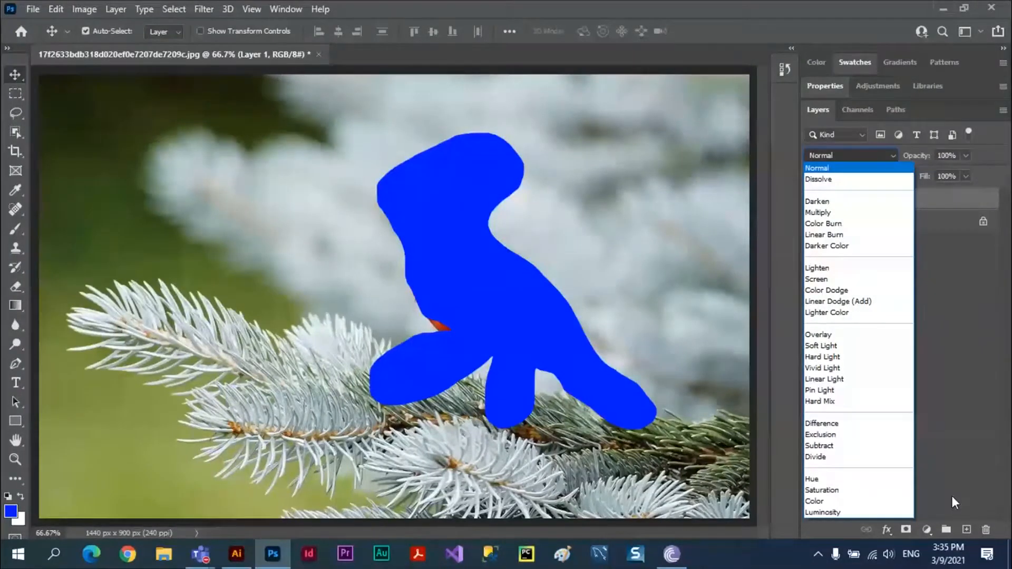
{"action": "left_click", "coordinate": [826, 502]}
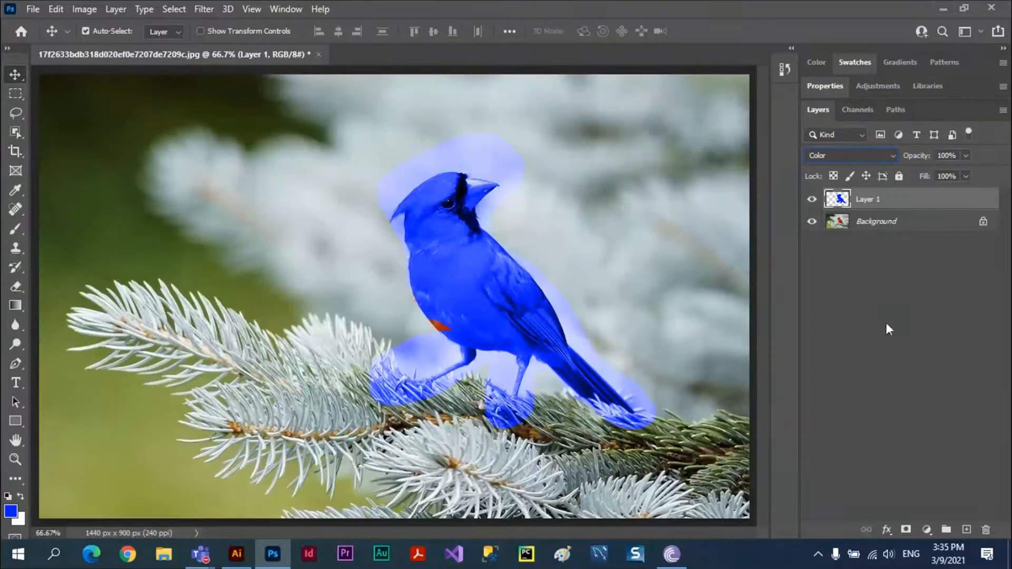
Step: Add an empty layer above the blue shape and load the light tan preset from the Neutrals group for the Gradient tool
{"action": "left_click", "coordinate": [967, 531]}
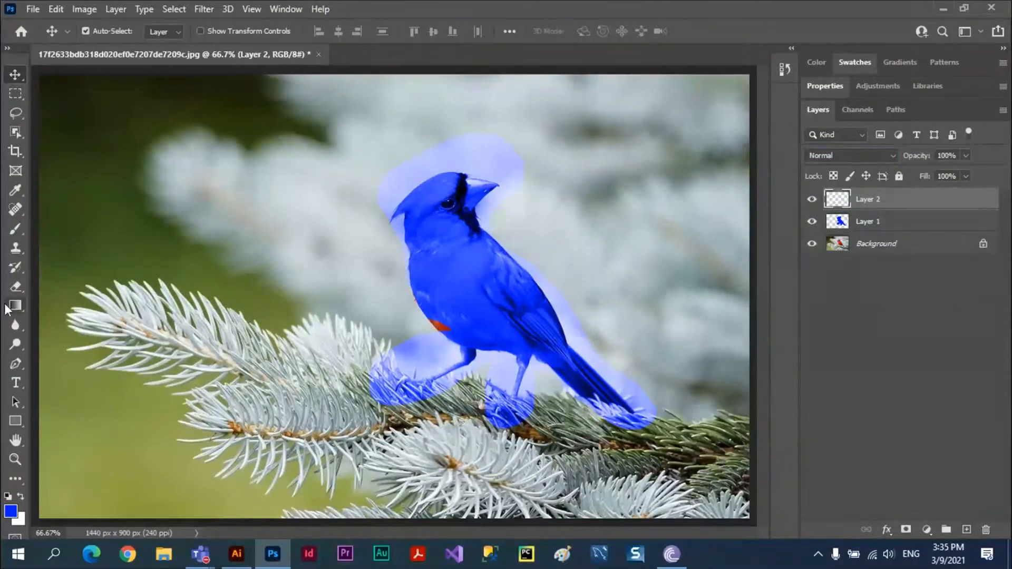
{"action": "left_click", "coordinate": [16, 306]}
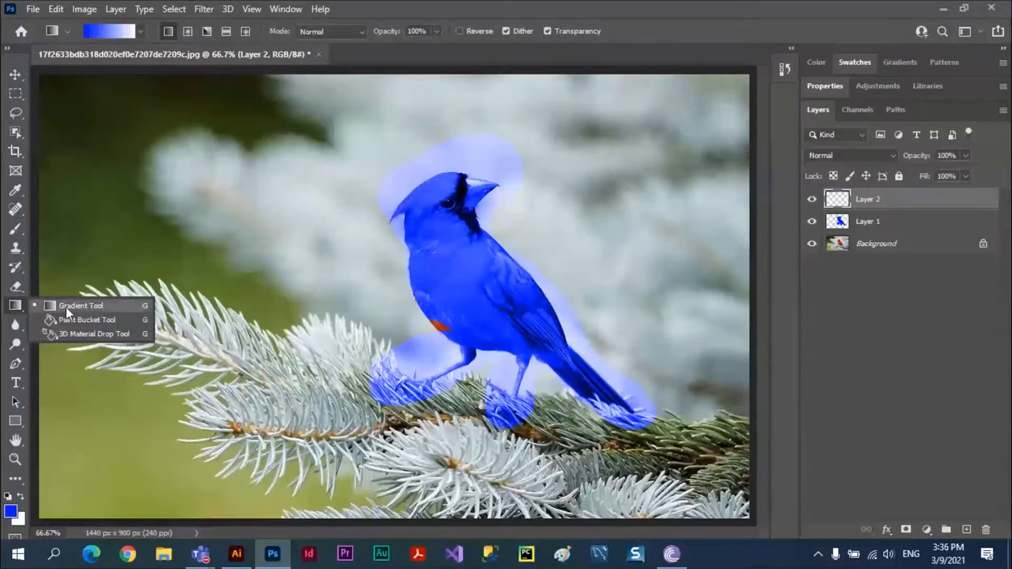
{"action": "left_click", "coordinate": [65, 307]}
{"action": "left_click", "coordinate": [141, 31]}
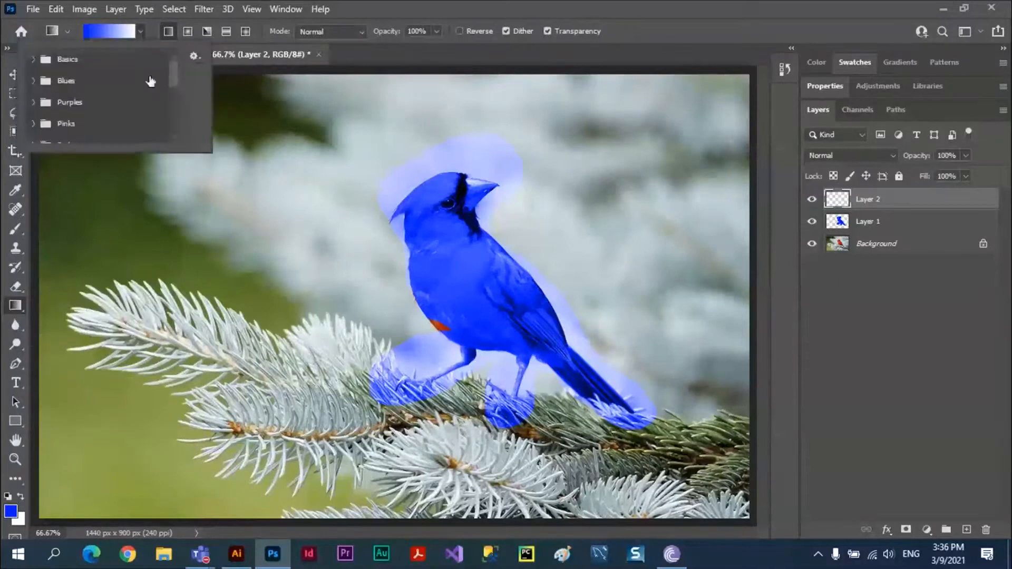
{"action": "left_click", "coordinate": [33, 59]}
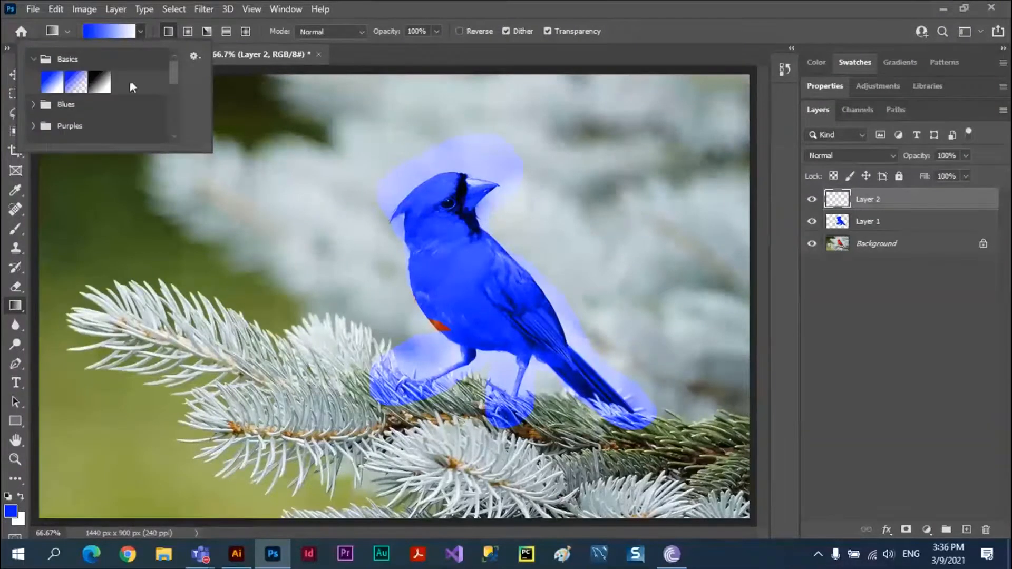
{"action": "left_click", "coordinate": [40, 106]}
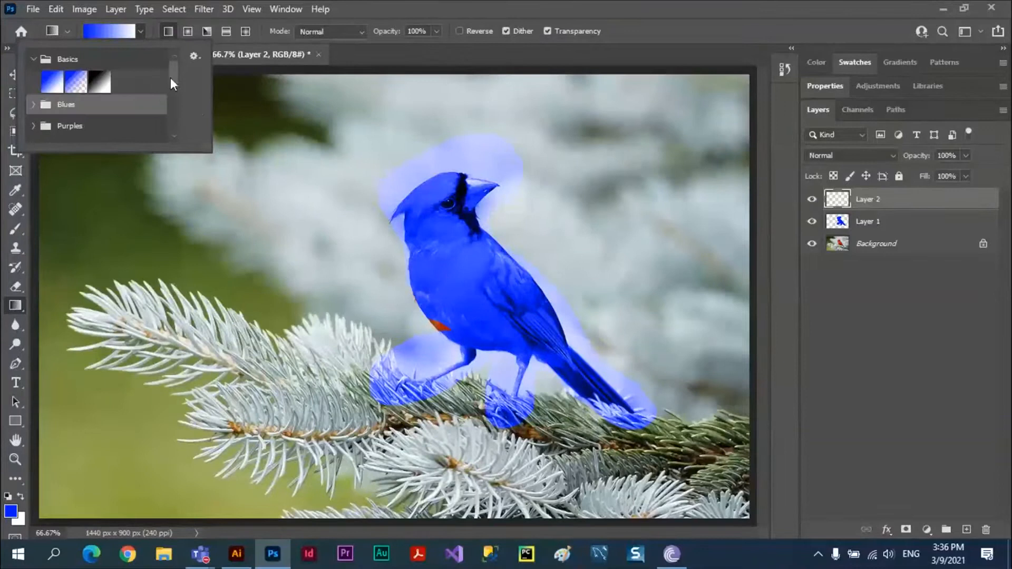
{"action": "left_click_drag", "start_coordinate": [170, 78], "coordinate": [173, 127]}
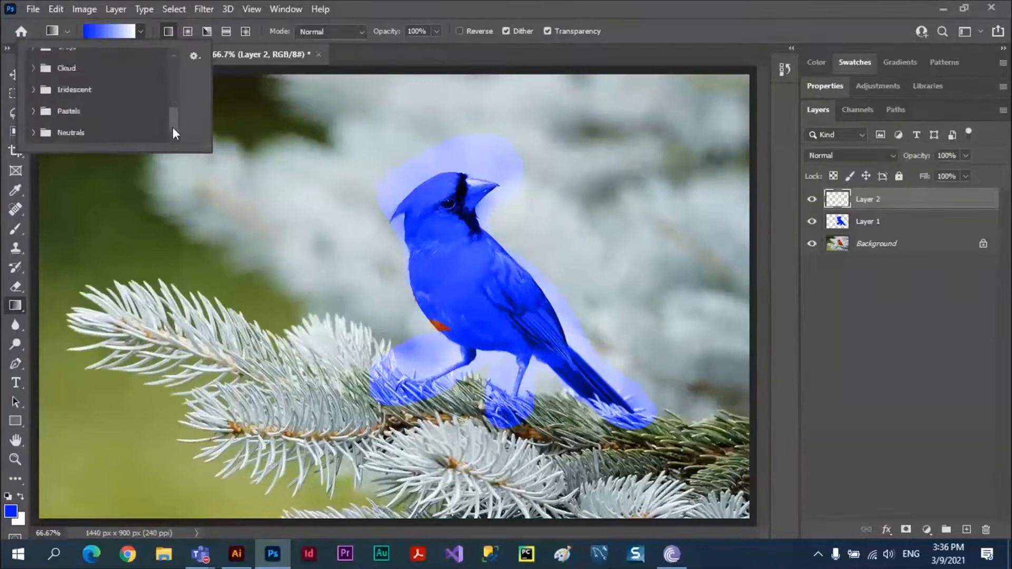
{"action": "left_click", "coordinate": [32, 133]}
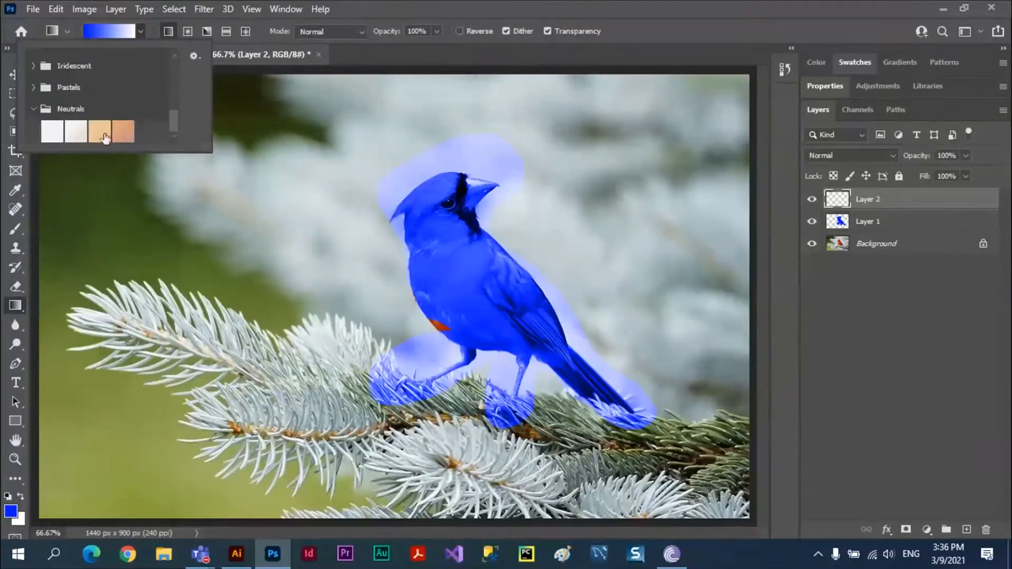
{"action": "left_click", "coordinate": [101, 132]}
Step: Edit the tan gradient, adding three blue color stops at 25%, 48% and 74%
{"action": "left_click", "coordinate": [109, 30]}
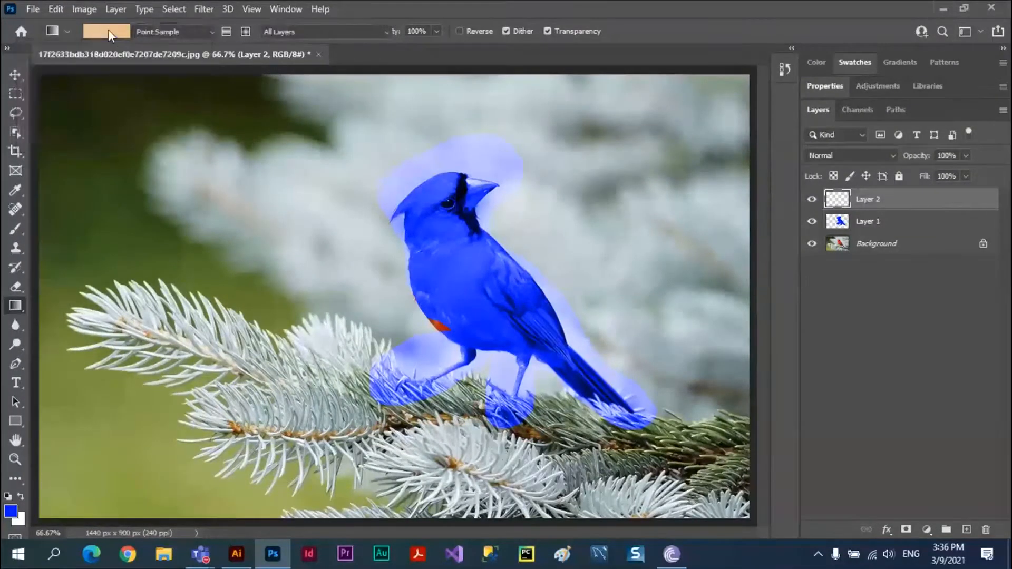
{"action": "left_click", "coordinate": [424, 311]}
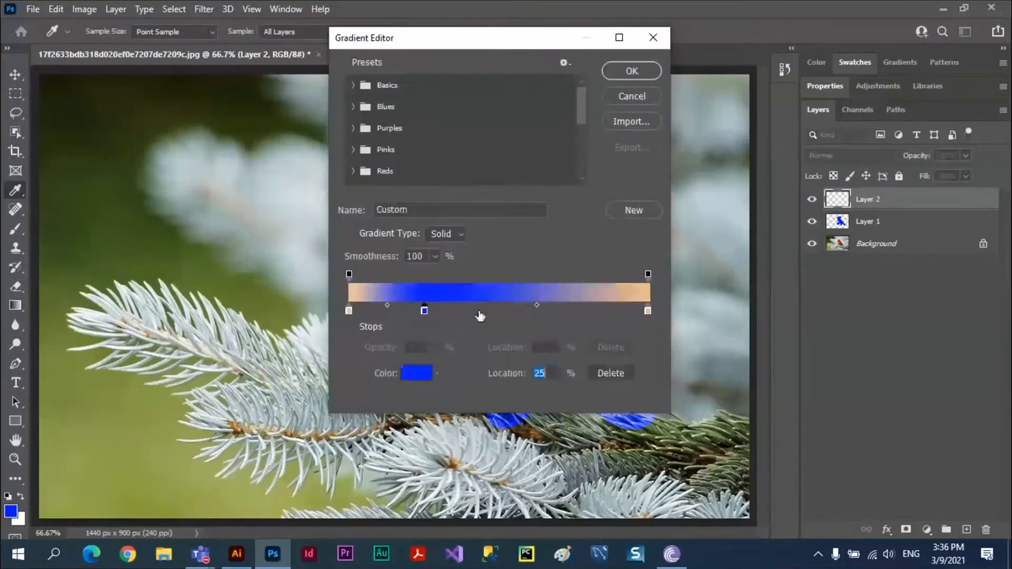
{"action": "left_click_drag", "start_coordinate": [481, 311], "coordinate": [492, 311]}
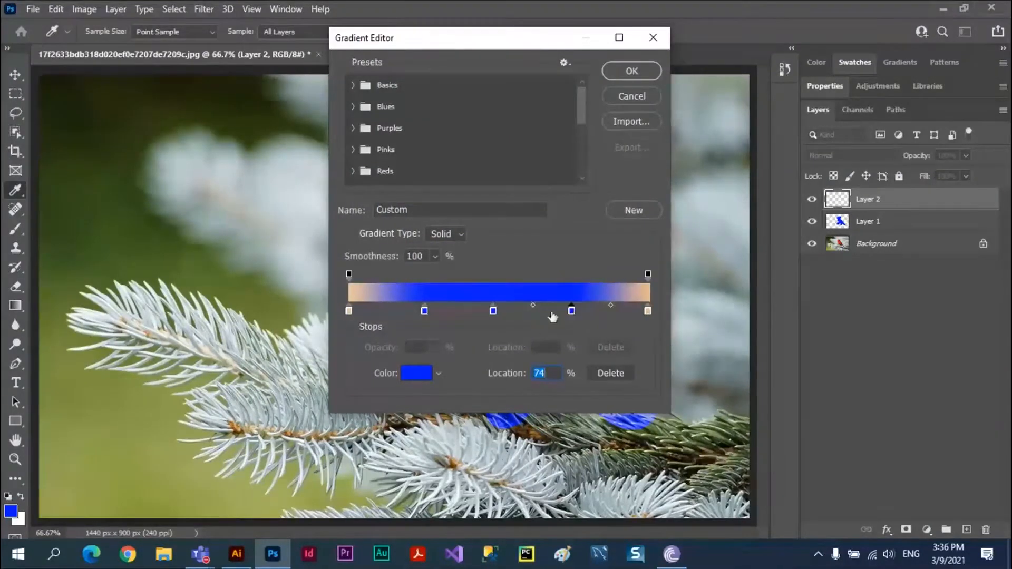
Step: Recolor the gradient's 74% stop yellow-green and its 48% stop orange
{"action": "double_click", "coordinate": [571, 313]}
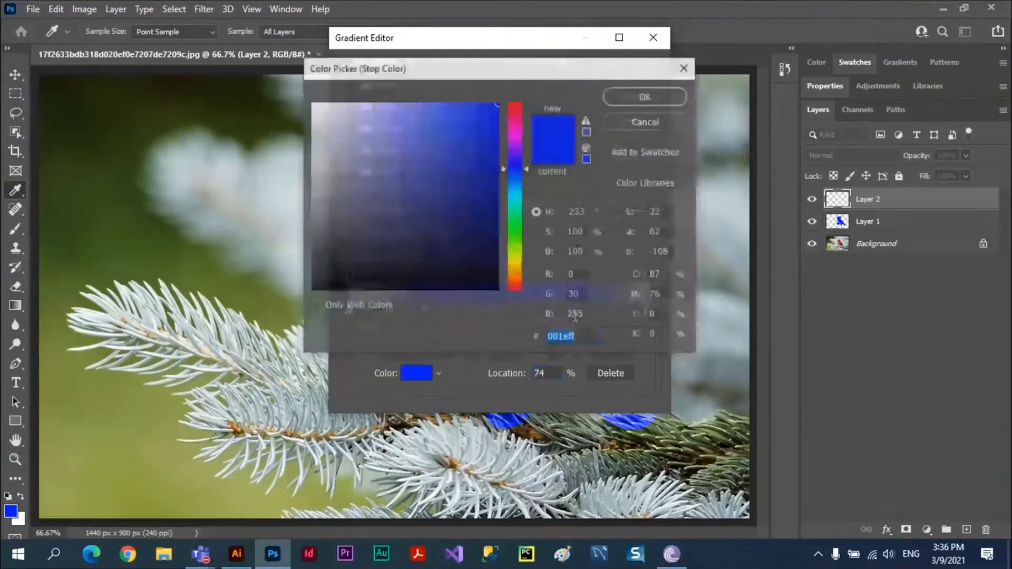
{"action": "left_click", "coordinate": [520, 258]}
{"action": "left_click", "coordinate": [635, 100]}
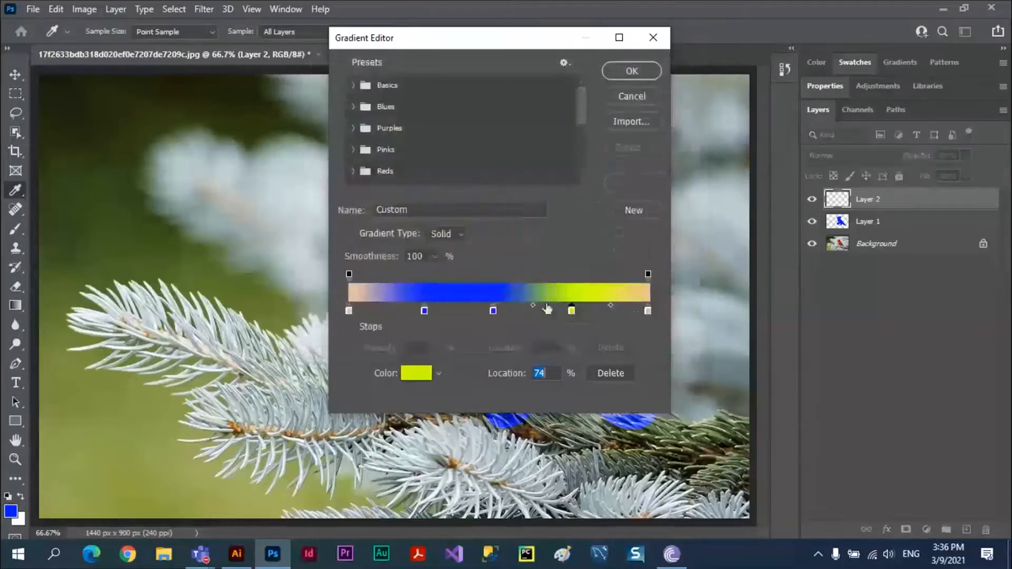
{"action": "double_click", "coordinate": [493, 310]}
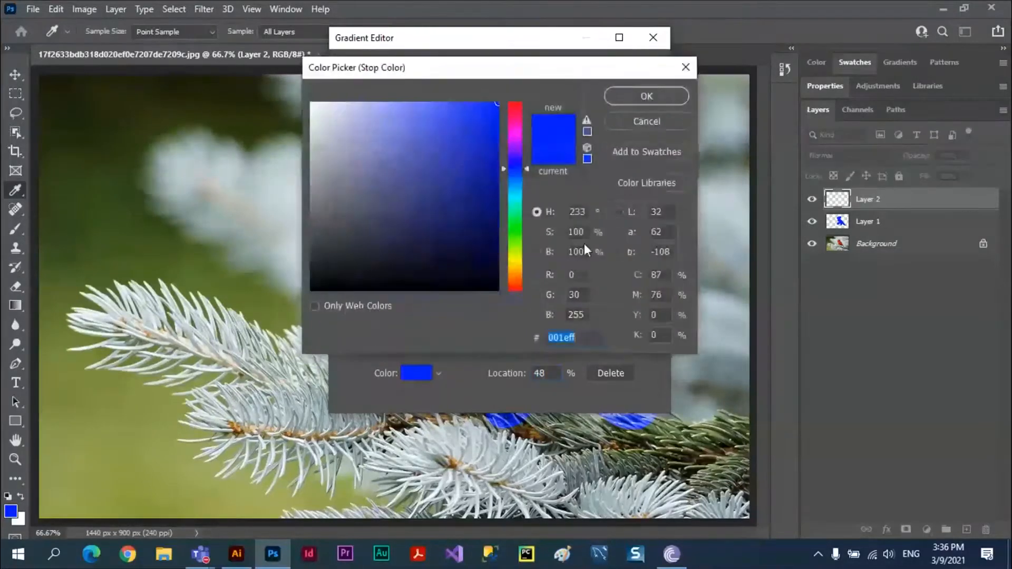
{"action": "left_click", "coordinate": [515, 277]}
{"action": "left_click", "coordinate": [622, 97]}
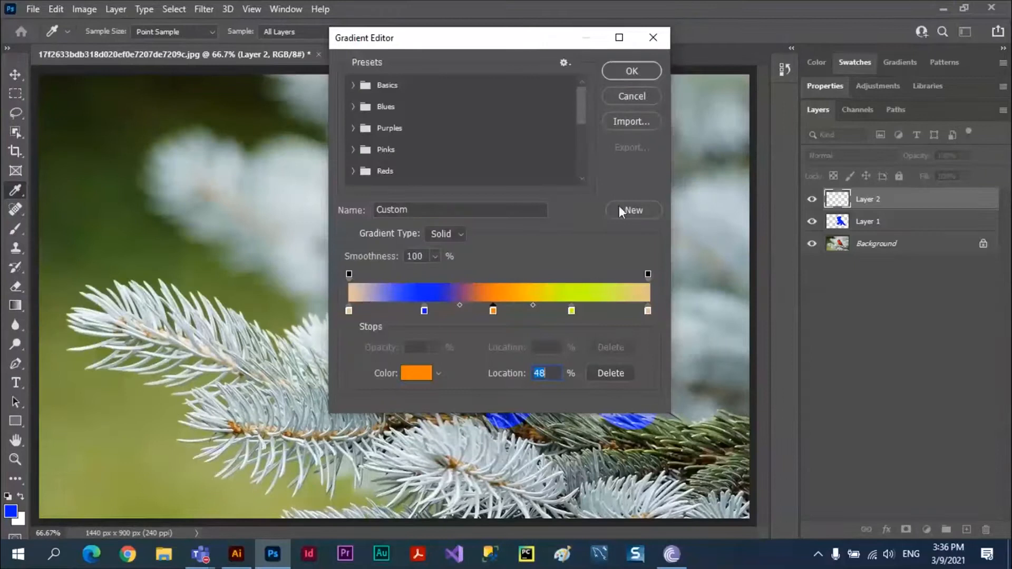
Step: Accept the custom gradient and draw it vertically from the canvas's upper edge to its lower edge on the new layer
{"action": "left_click", "coordinate": [632, 72]}
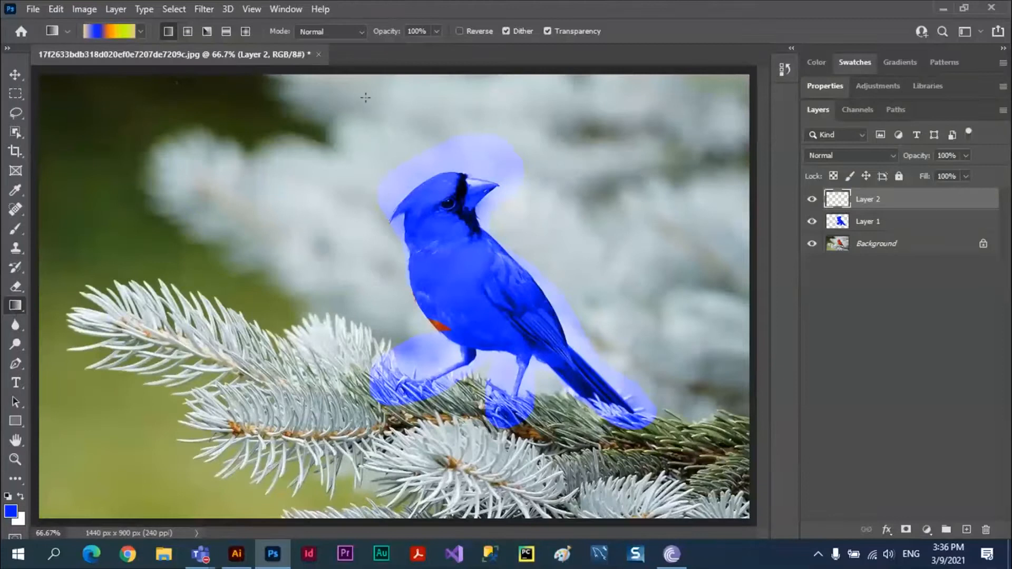
{"action": "left_click_drag", "start_coordinate": [390, 73], "coordinate": [392, 471]}
{"action": "left_click_drag", "start_coordinate": [394, 506], "coordinate": [386, 515]}
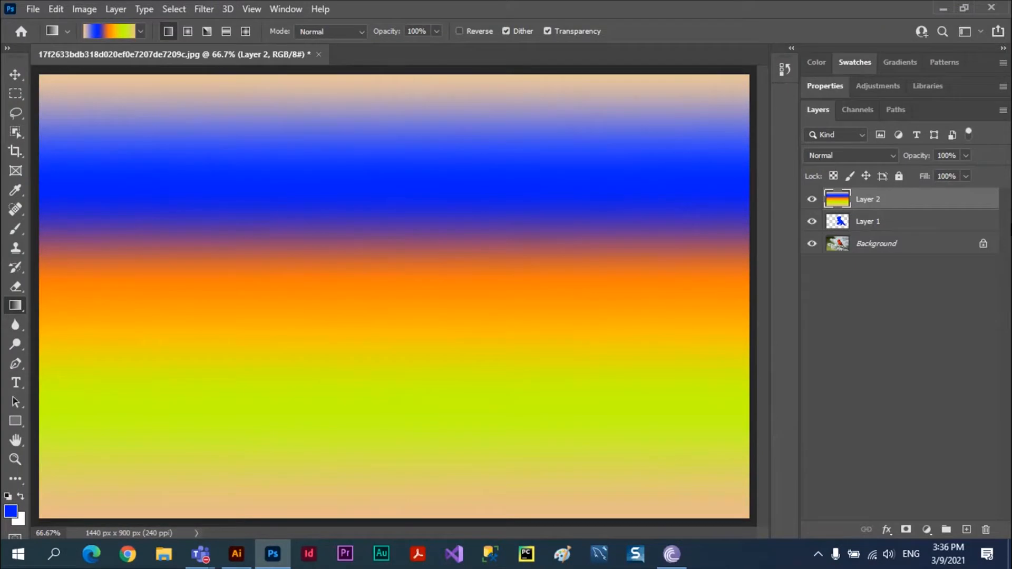
Step: Delete Layer 1, which holds the blue bird shape
{"action": "left_click", "coordinate": [914, 231]}
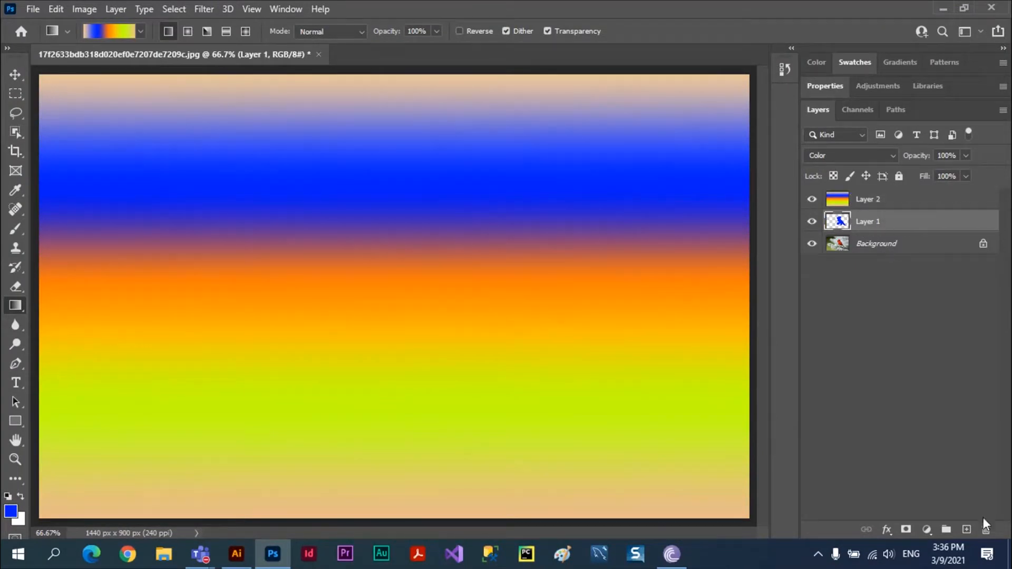
{"action": "left_click", "coordinate": [985, 530]}
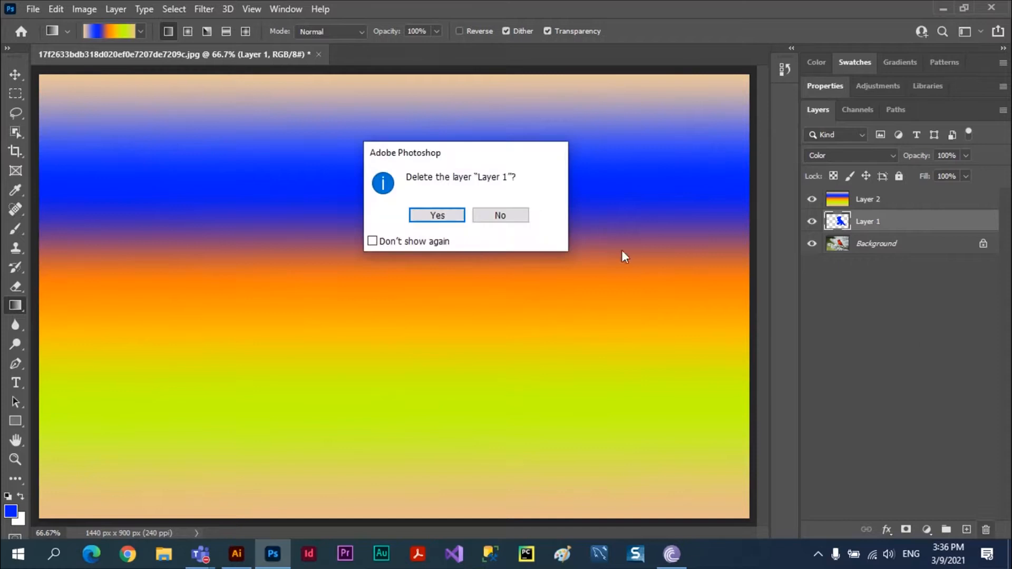
{"action": "left_click", "coordinate": [433, 218]}
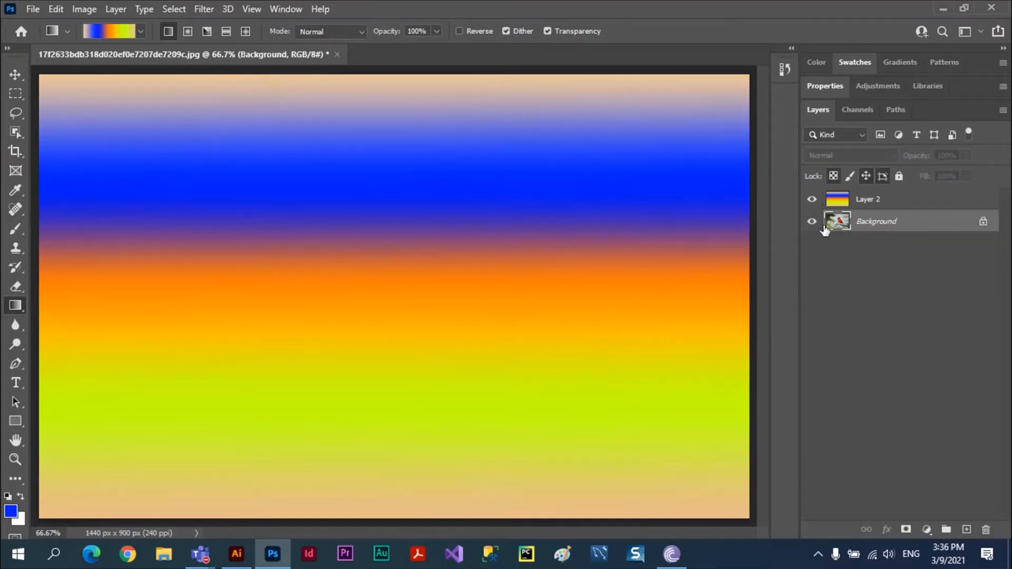
Step: Set the gradient layer's blend mode to Color over the bird photo
{"action": "left_click", "coordinate": [893, 205]}
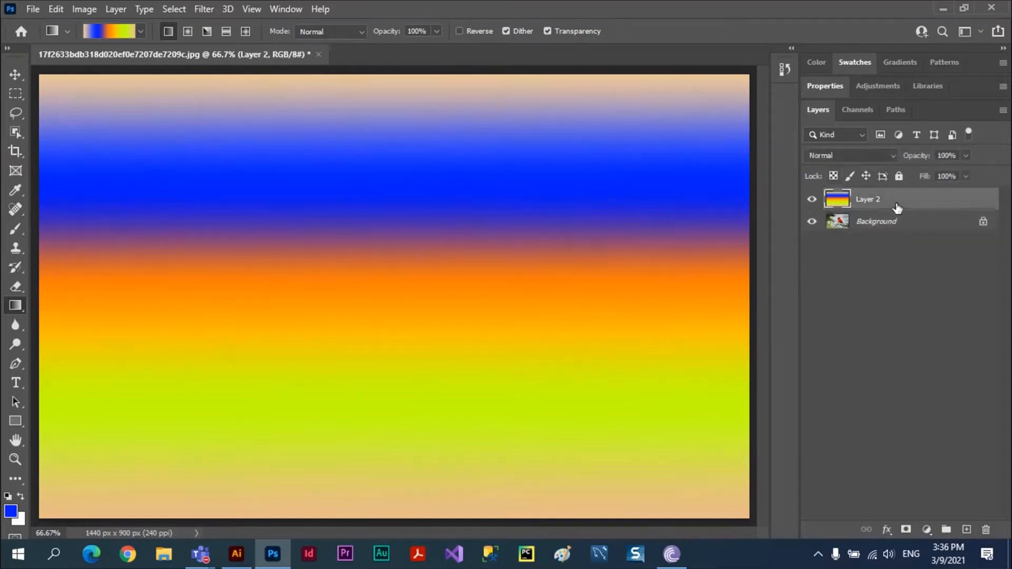
{"action": "left_click", "coordinate": [894, 157]}
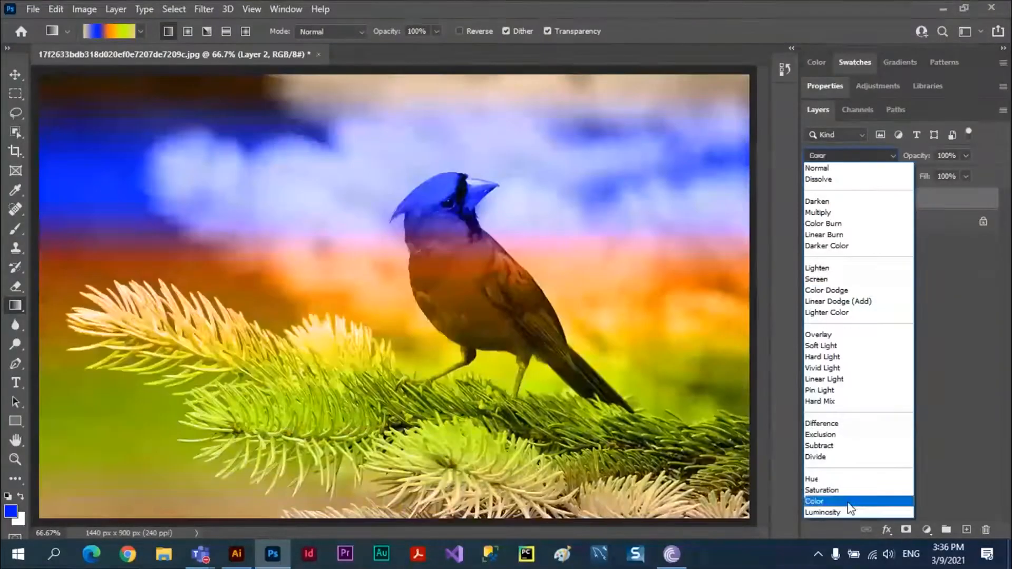
{"action": "left_click", "coordinate": [848, 502]}
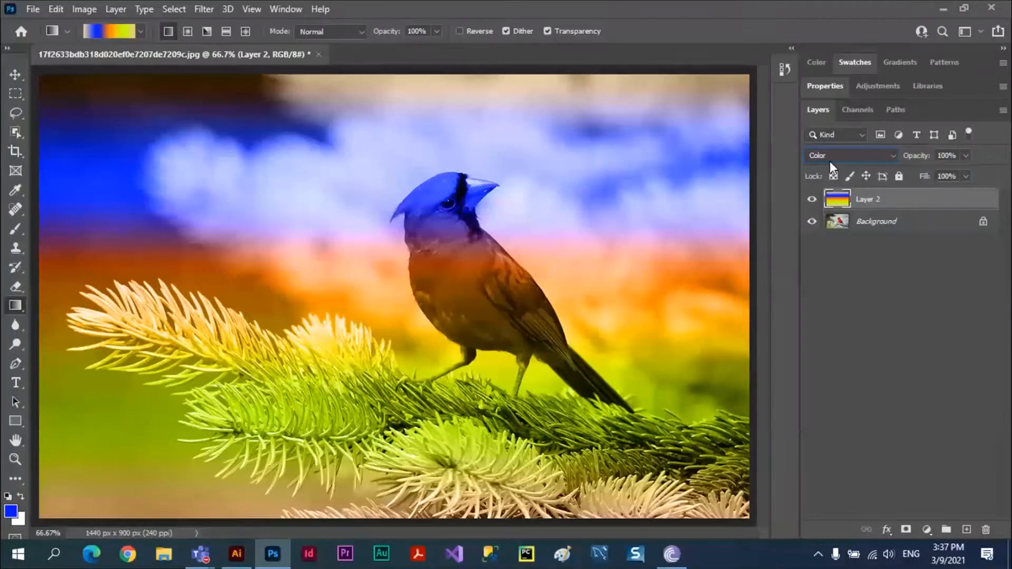
Step: Switch the gradient layer's blend mode to Saturation for comparison and return it to Color
{"action": "left_click", "coordinate": [893, 156]}
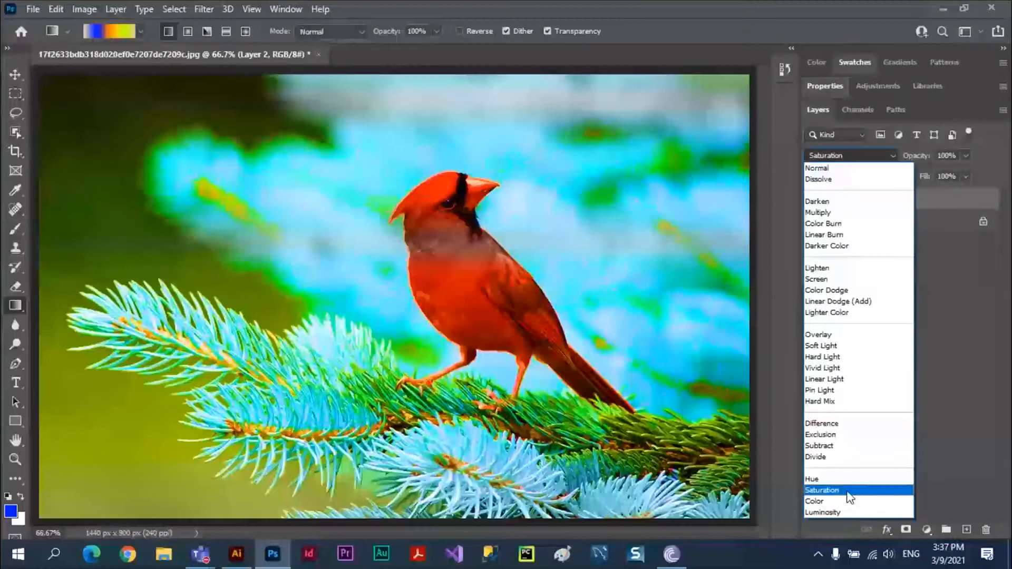
{"action": "left_click", "coordinate": [849, 495]}
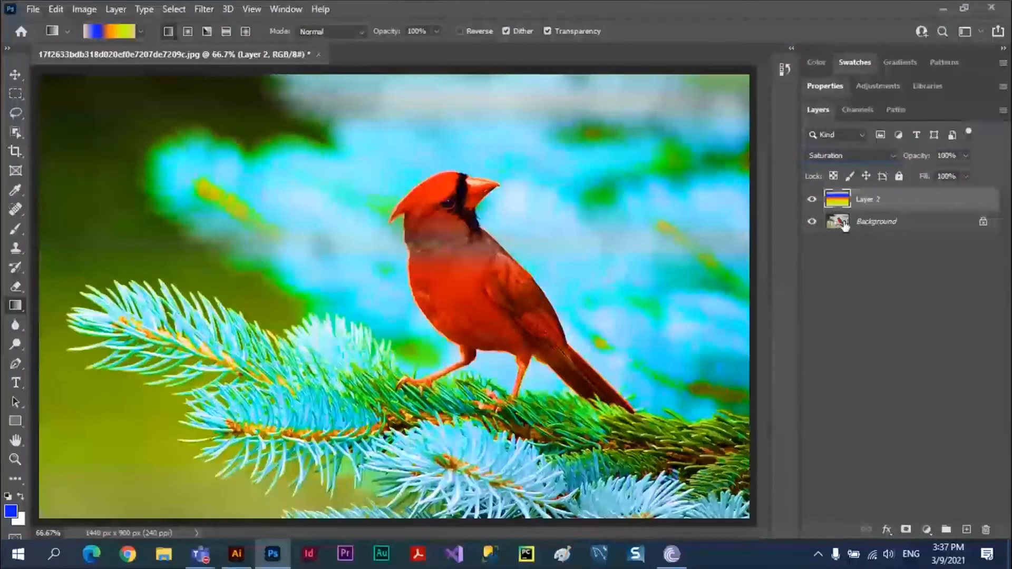
{"action": "left_click", "coordinate": [891, 154]}
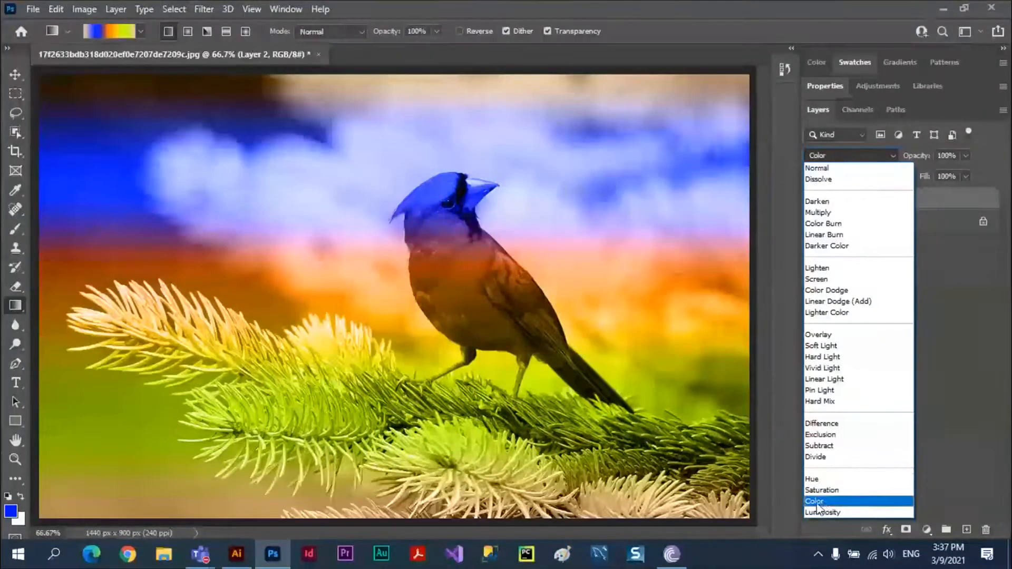
{"action": "left_click", "coordinate": [817, 502]}
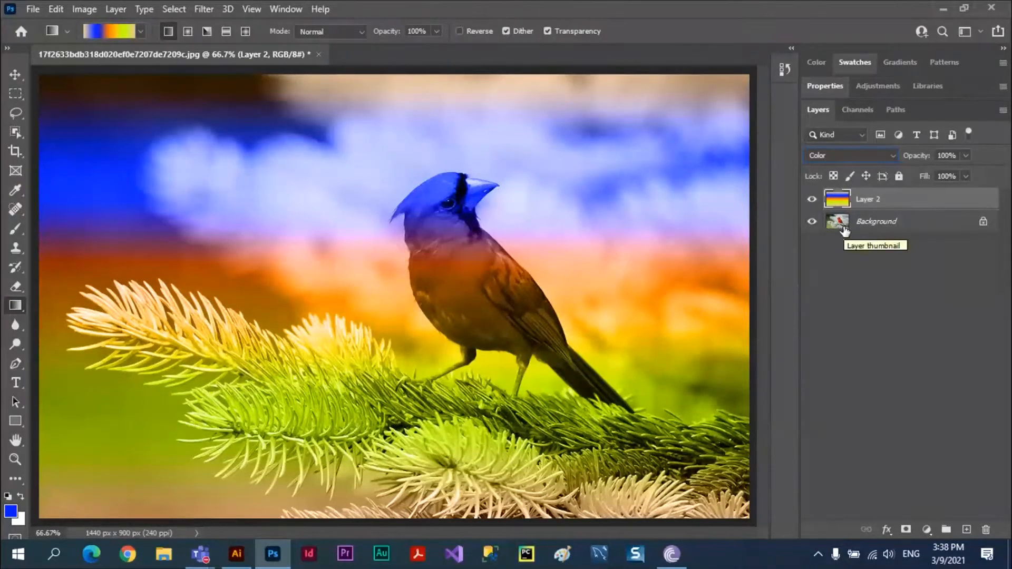
Step: Set the gradient layer's blend mode to Hue and move the gradient down so its blue band covers the bird's upper body
{"action": "left_click", "coordinate": [893, 155]}
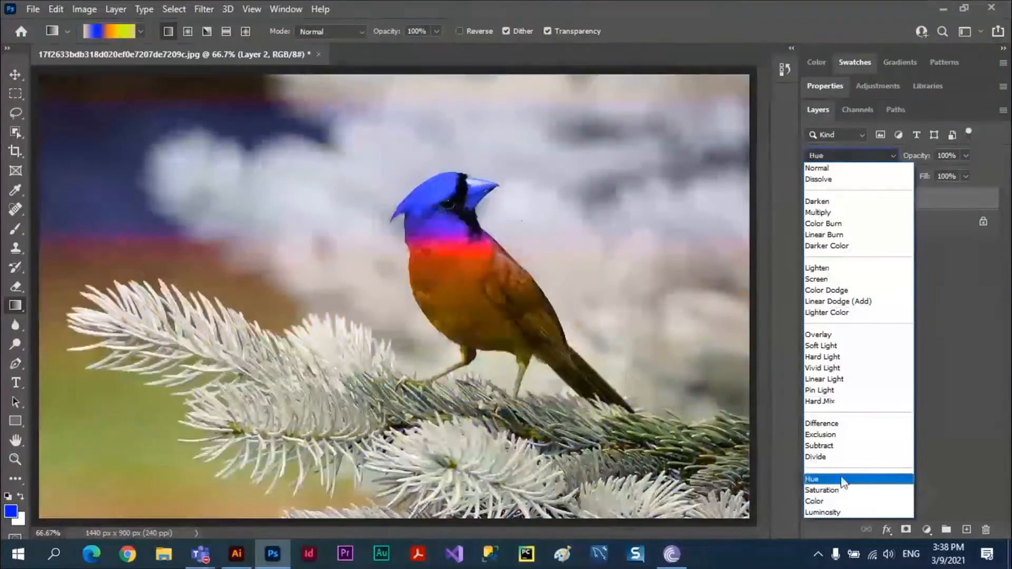
{"action": "left_click", "coordinate": [840, 477]}
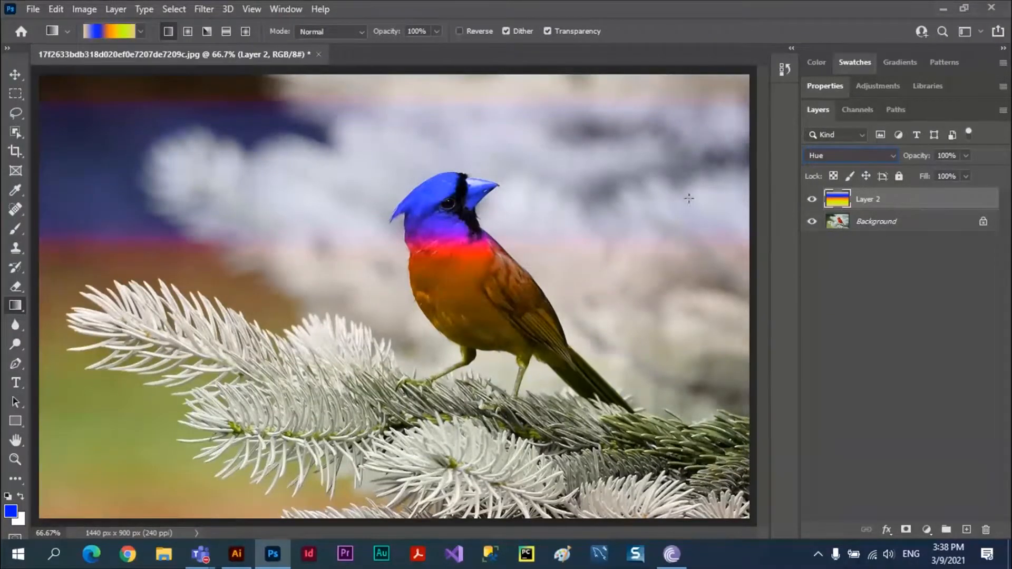
{"action": "left_click", "coordinate": [14, 74]}
{"action": "left_click_drag", "start_coordinate": [457, 224], "coordinate": [458, 280]}
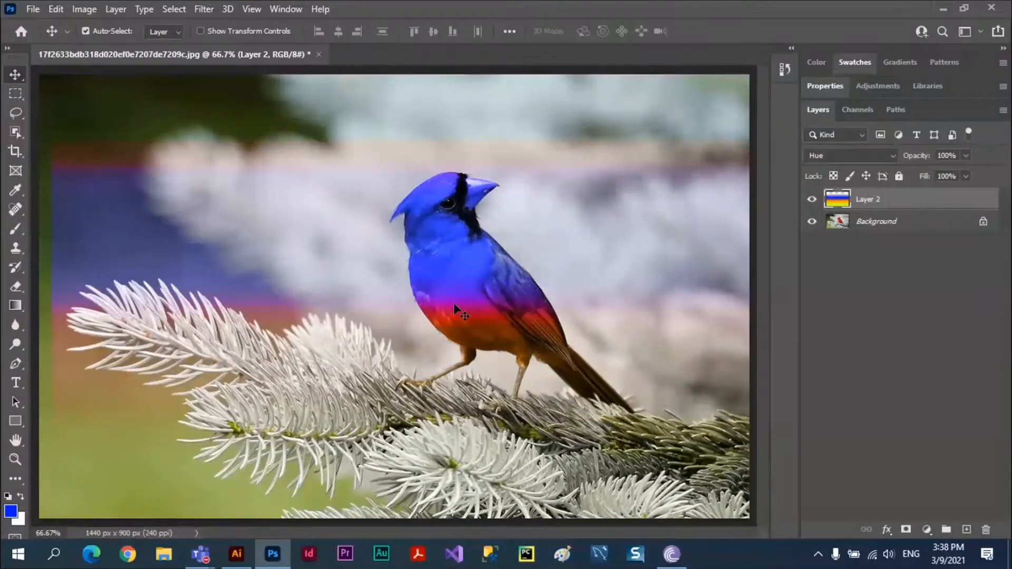
Step: Preview other blend modes such as Darker Color on the gradient layer without applying any of them
{"action": "left_click", "coordinate": [892, 157]}
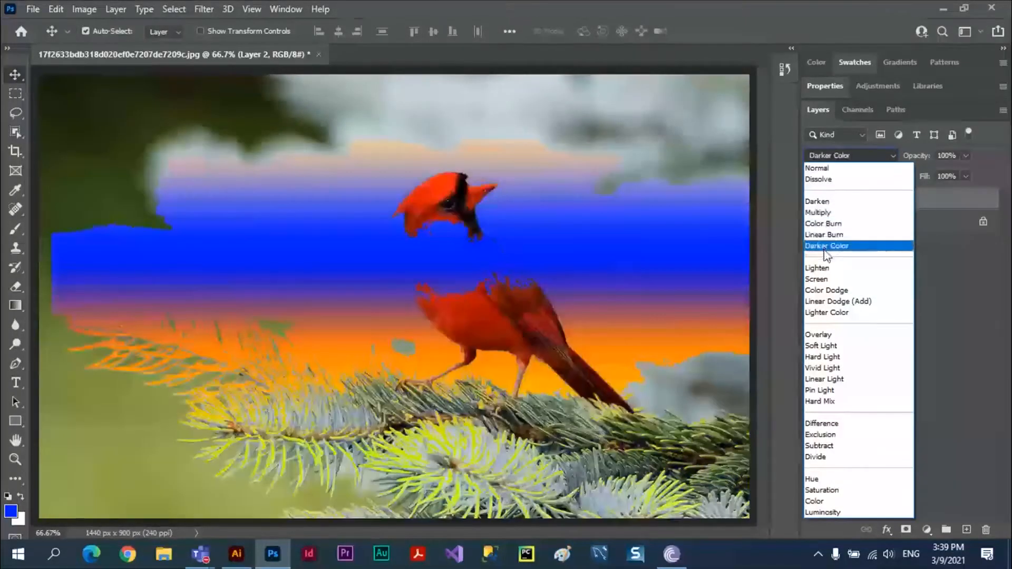
{"action": "left_click", "coordinate": [940, 276]}
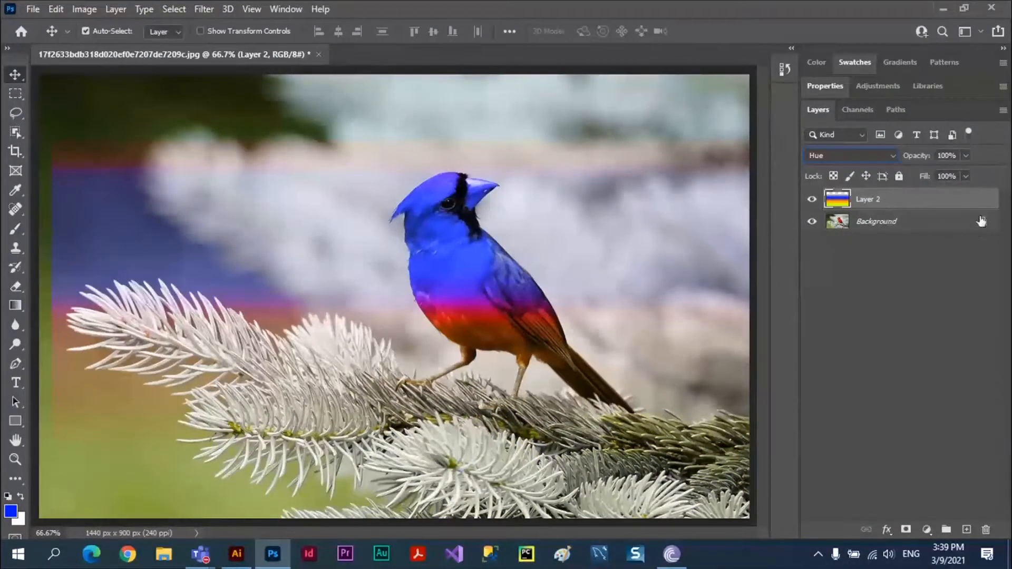
Step: Convert the locked Background into a regular layer and move it above the gradient layer
{"action": "left_click_drag", "start_coordinate": [939, 203], "coordinate": [899, 233]}
{"action": "double_click", "coordinate": [906, 224]}
{"action": "left_click", "coordinate": [626, 156]}
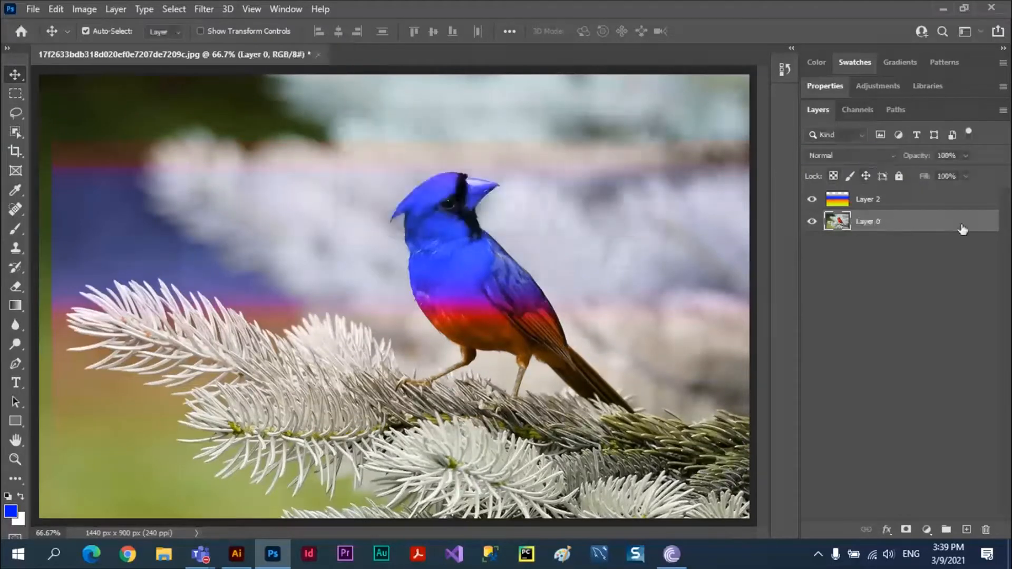
{"action": "mouse_move", "coordinate": [924, 187]}
{"action": "left_mouse_down"}
{"action": "mouse_move", "coordinate": [912, 222]}
{"action": "mouse_move", "coordinate": [912, 201]}
{"action": "left_mouse_up"}
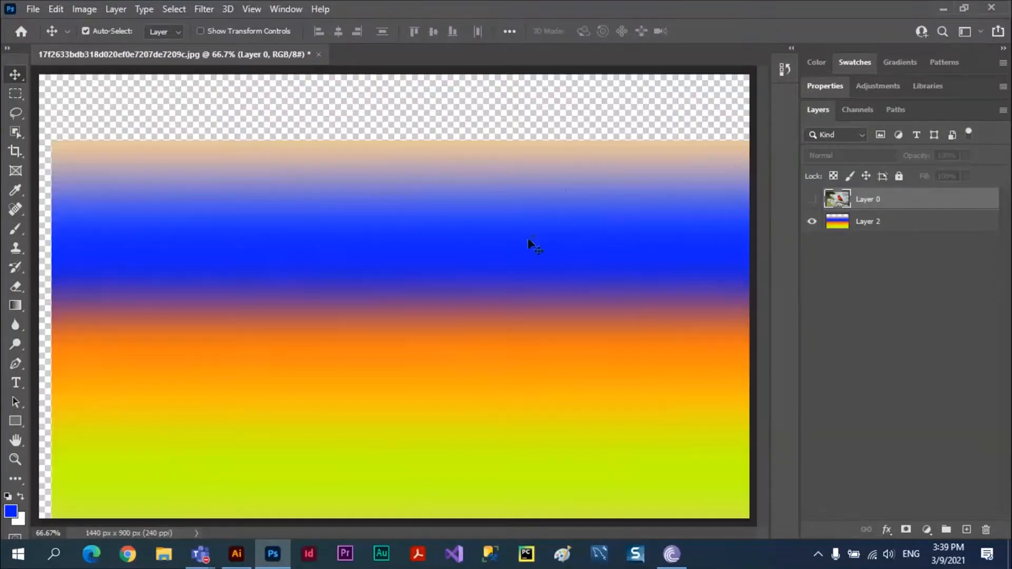
Step: Move the gradient layer up until it covers the whole canvas and show the bird layer above it
{"action": "left_click", "coordinate": [875, 224]}
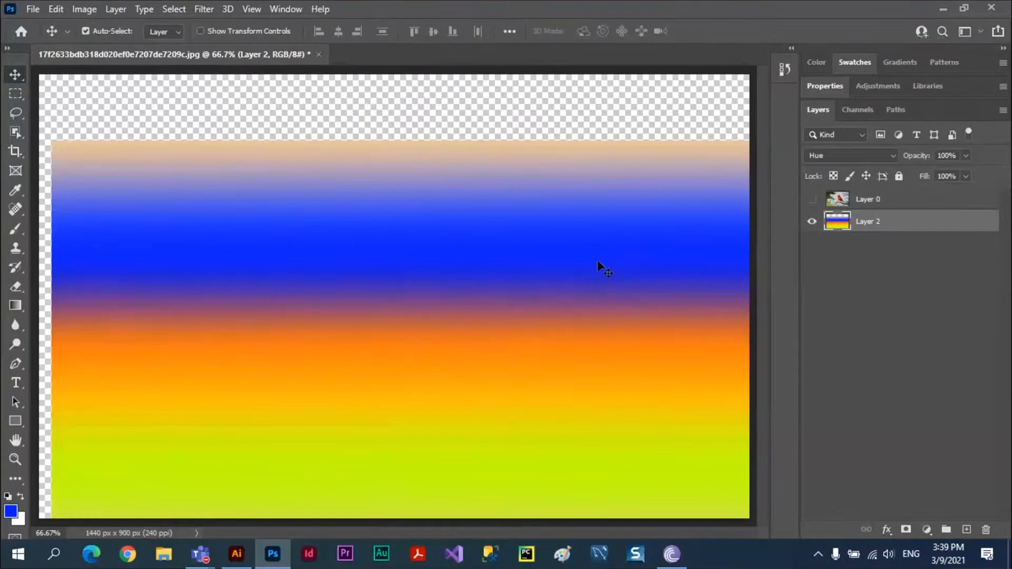
{"action": "left_click_drag", "start_coordinate": [597, 260], "coordinate": [586, 197]}
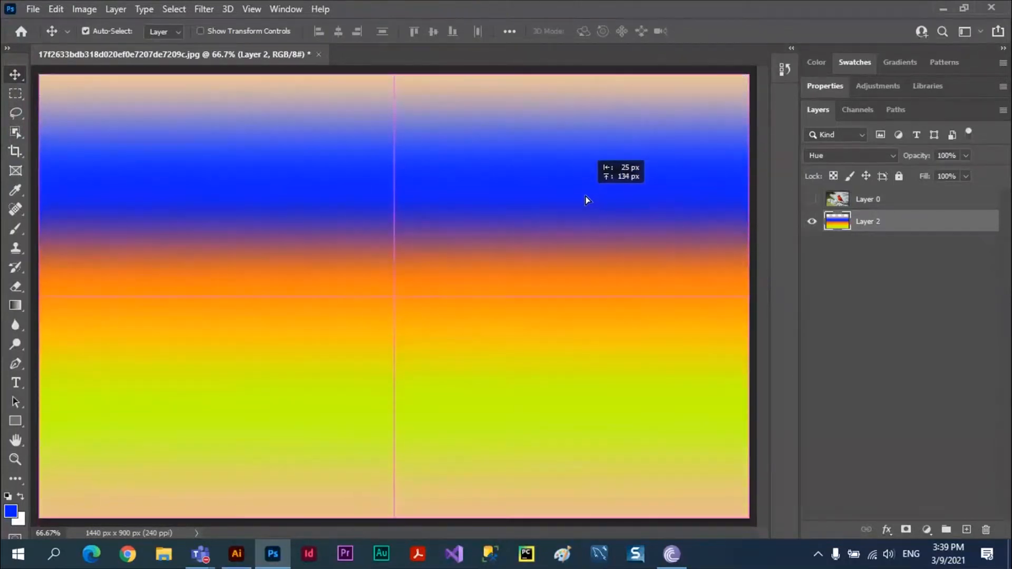
{"action": "left_click", "coordinate": [812, 200]}
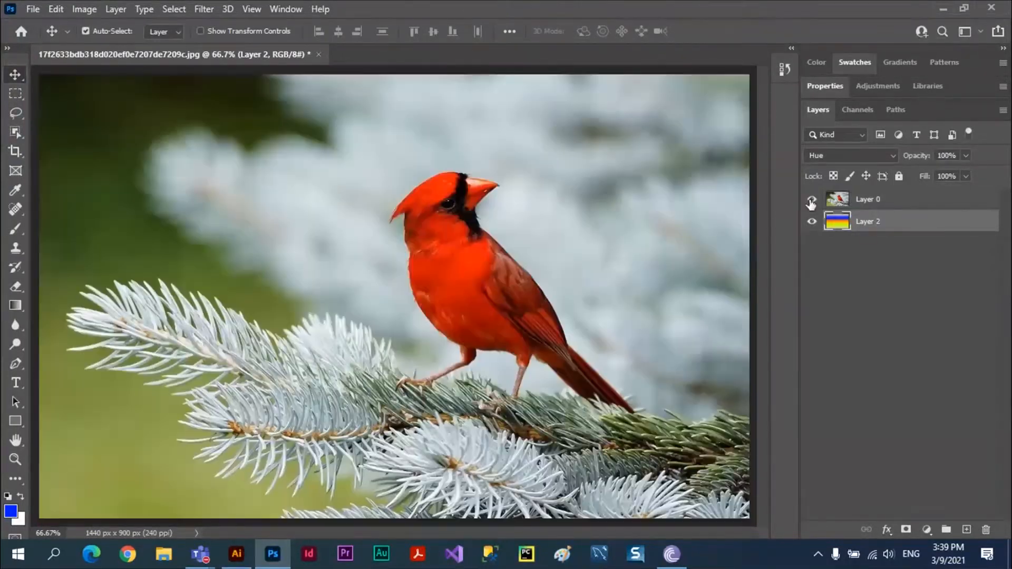
Step: Preview blend modes such as Darken on the bird layer and leave it set to Normal
{"action": "left_click", "coordinate": [925, 200]}
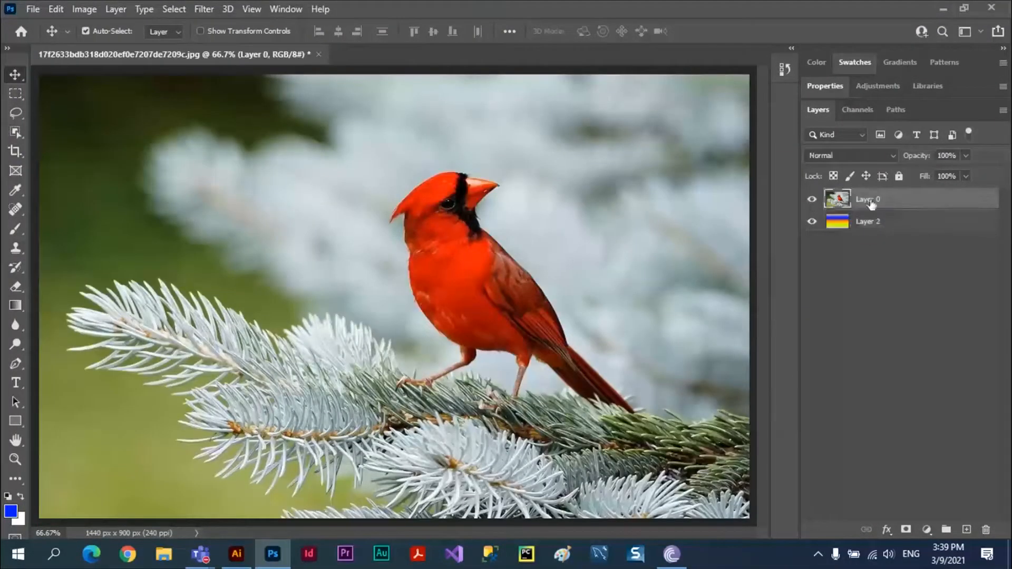
{"action": "left_click", "coordinate": [890, 156]}
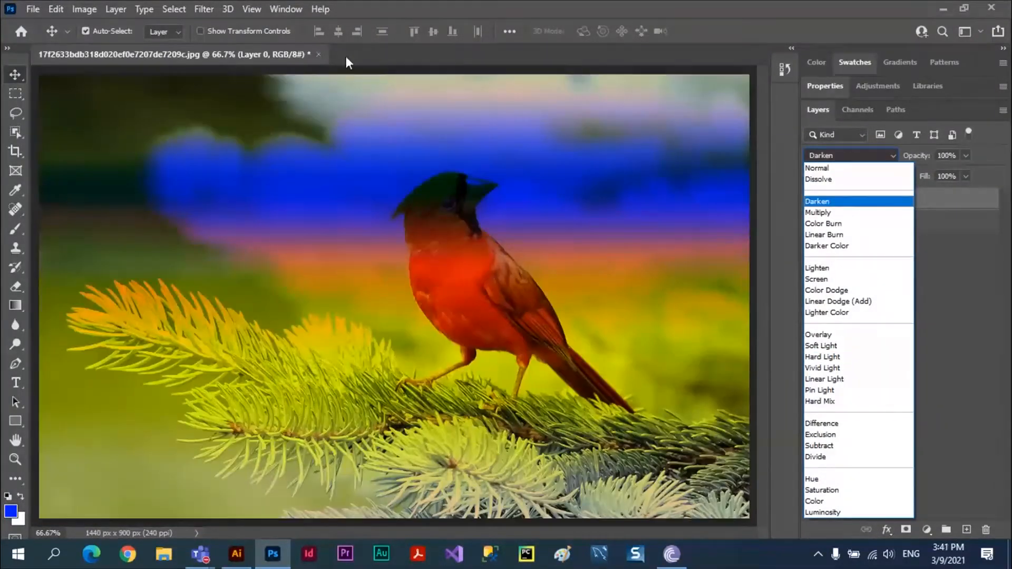
{"action": "key", "text": "Escape"}
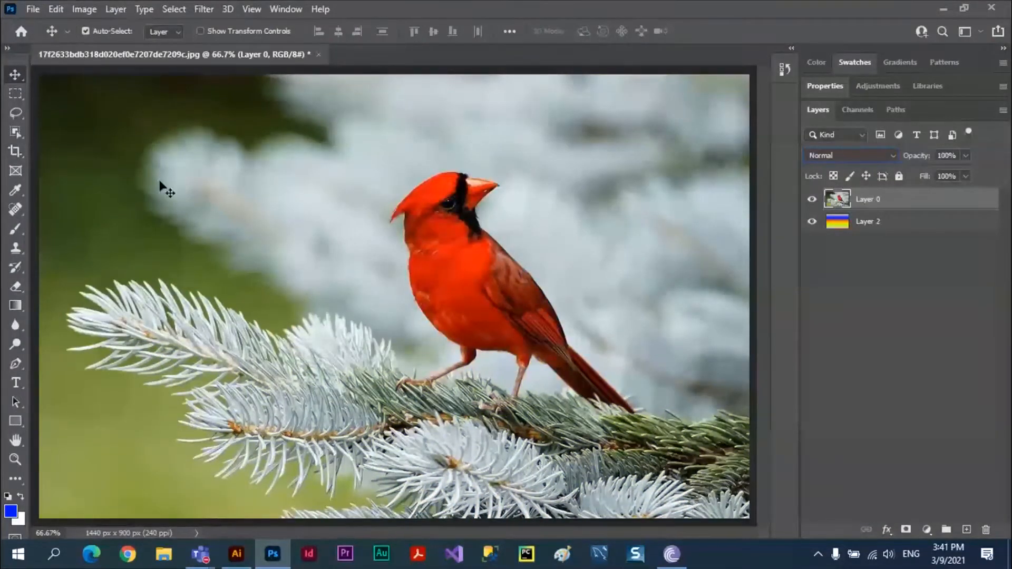
{"action": "left_click", "coordinate": [894, 154]}
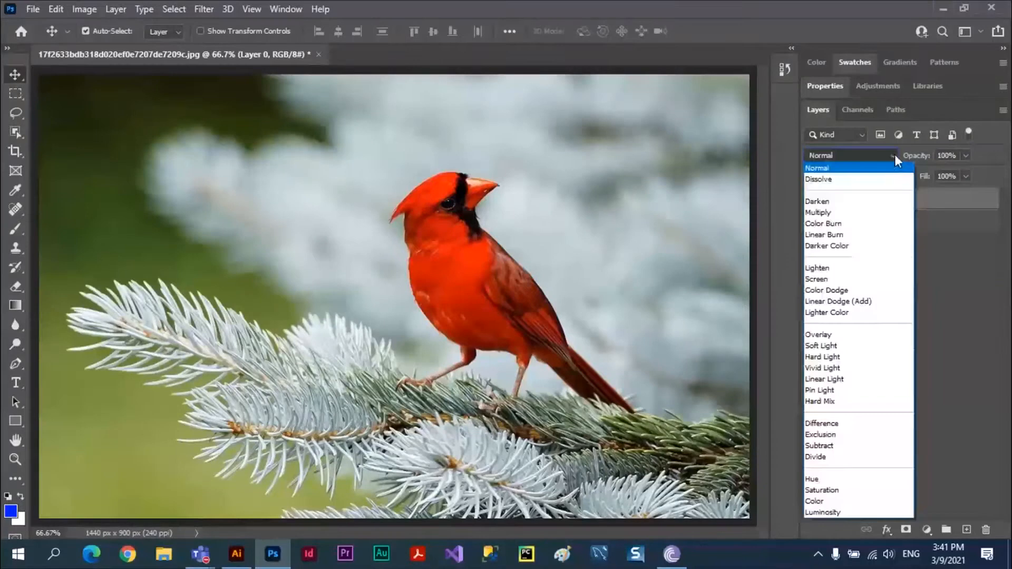
{"action": "left_click", "coordinate": [831, 164]}
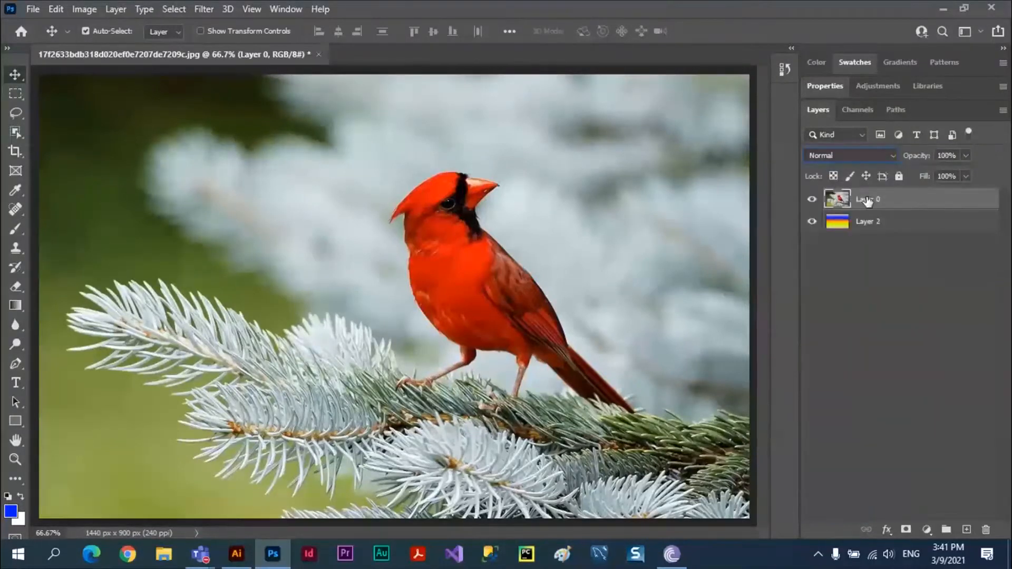
Step: Activate the Brush tool and enlarge the brush to size 90
{"action": "left_click", "coordinate": [13, 232]}
{"action": "left_click", "coordinate": [52, 231]}
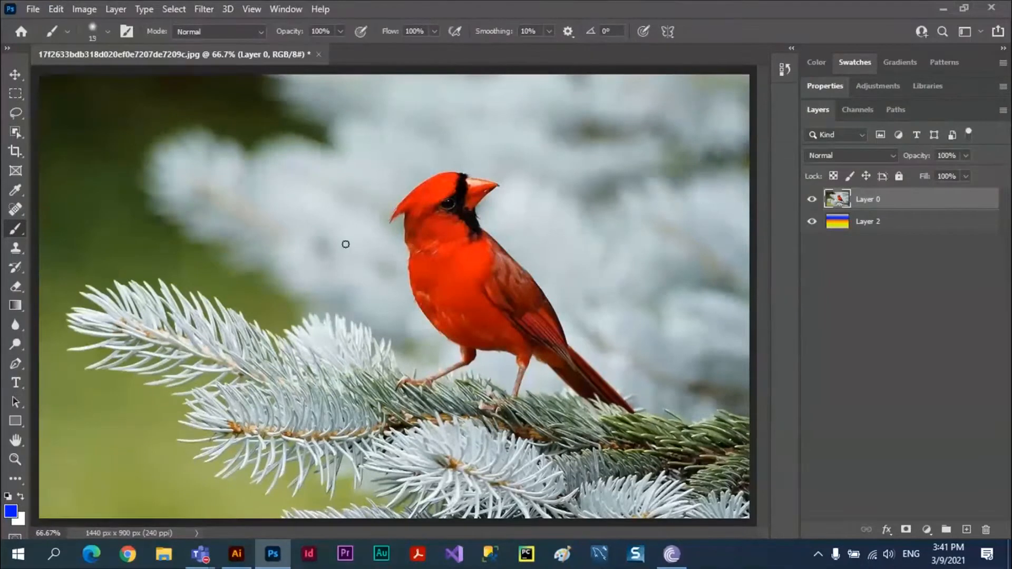
{"action": "key", "text": "bracketright"}
{"action": "key", "text": "bracketright"}
{"action": "key", "text": "bracketright"}
{"action": "key", "text": "bracketright"}
{"action": "key", "text": "bracketright"}
{"action": "key", "text": "bracketright"}
{"action": "key", "text": "bracketright"}
{"action": "key", "text": "bracketright"}
Step: Try painting blue over the bird with the brush in Normal mode and undo the strokes
{"action": "mouse_move", "coordinate": [267, 168]}
{"action": "left_mouse_down"}
{"action": "mouse_move", "coordinate": [311, 209]}
{"action": "mouse_move", "coordinate": [374, 229]}
{"action": "mouse_move", "coordinate": [479, 228]}
{"action": "mouse_move", "coordinate": [574, 203]}
{"action": "left_mouse_up"}
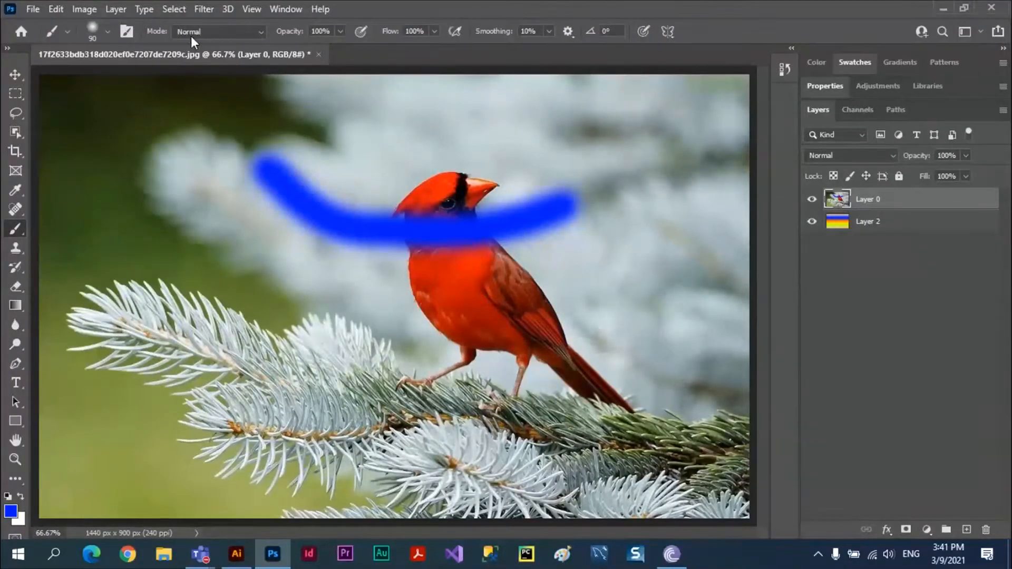
{"action": "key", "text": "ctrl+z"}
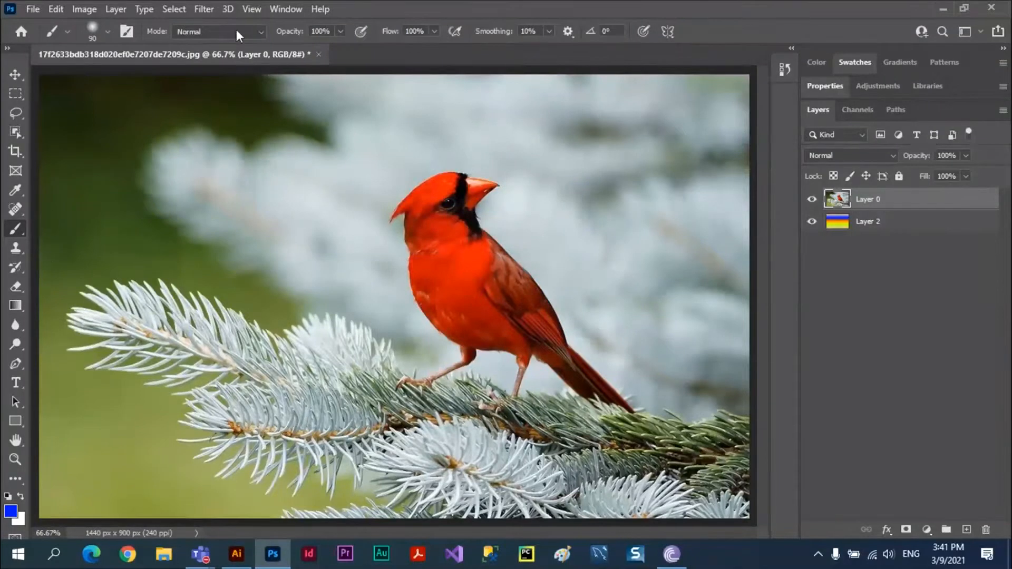
{"action": "left_click", "coordinate": [258, 32]}
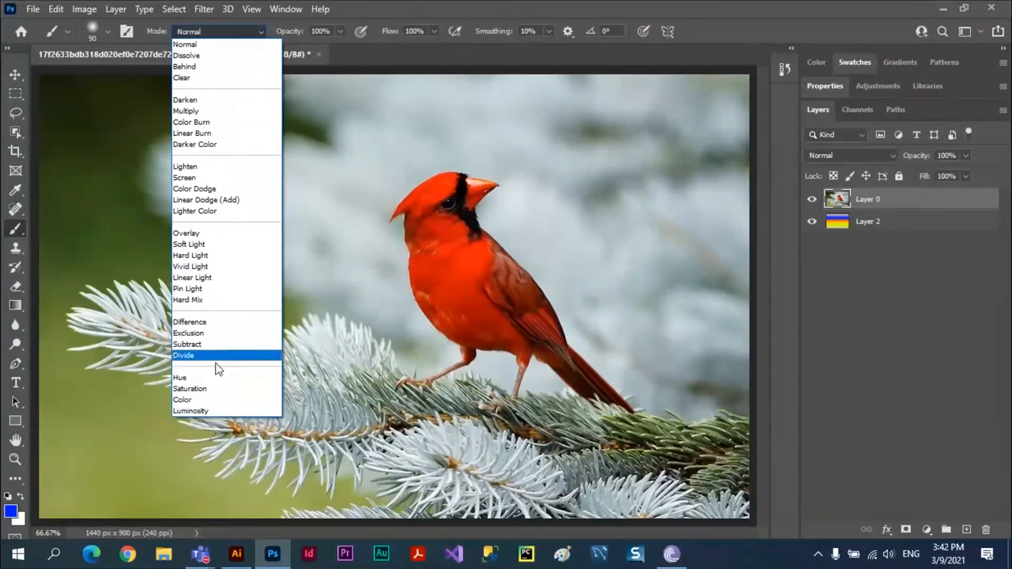
{"action": "left_click", "coordinate": [214, 401]}
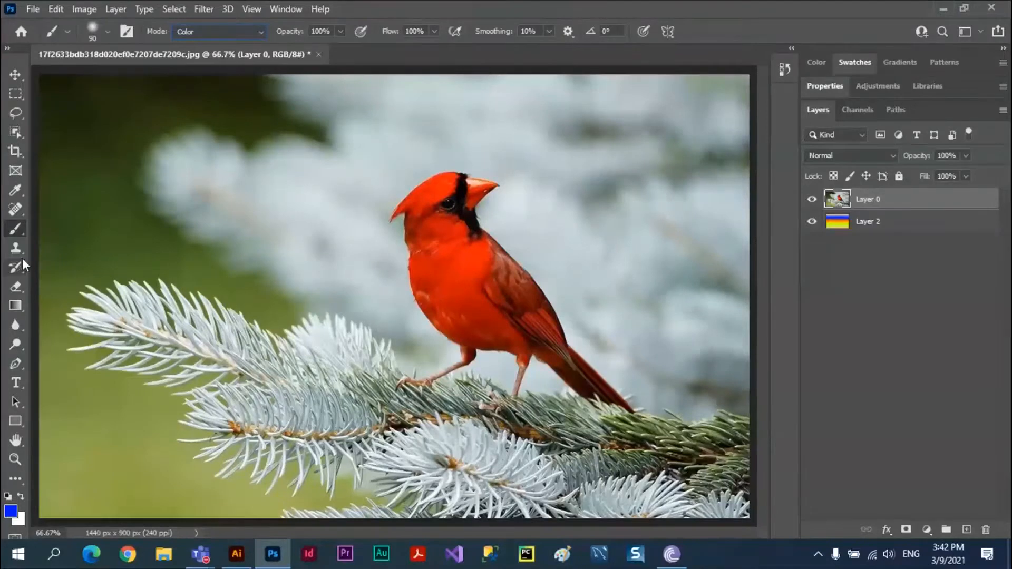
{"action": "left_click", "coordinate": [261, 33]}
{"action": "left_click", "coordinate": [218, 49]}
{"action": "mouse_move", "coordinate": [460, 227]}
{"action": "left_mouse_down"}
{"action": "mouse_move", "coordinate": [559, 339]}
{"action": "mouse_move", "coordinate": [445, 253]}
{"action": "mouse_move", "coordinate": [519, 328]}
{"action": "mouse_move", "coordinate": [428, 225]}
{"action": "mouse_move", "coordinate": [494, 313]}
{"action": "mouse_move", "coordinate": [464, 290]}
{"action": "mouse_move", "coordinate": [467, 321]}
{"action": "left_mouse_up"}
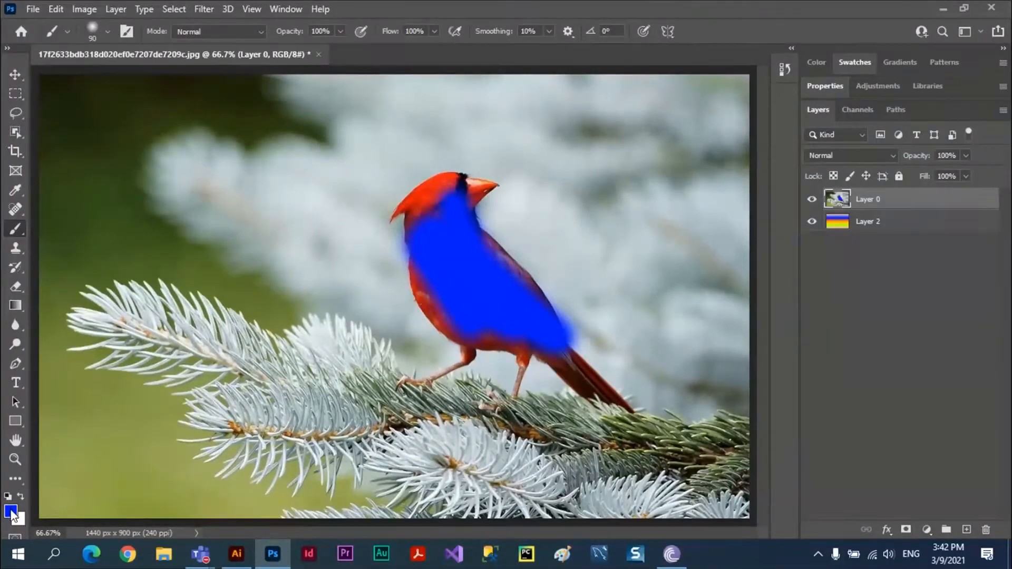
{"action": "key", "text": "ctrl+z"}
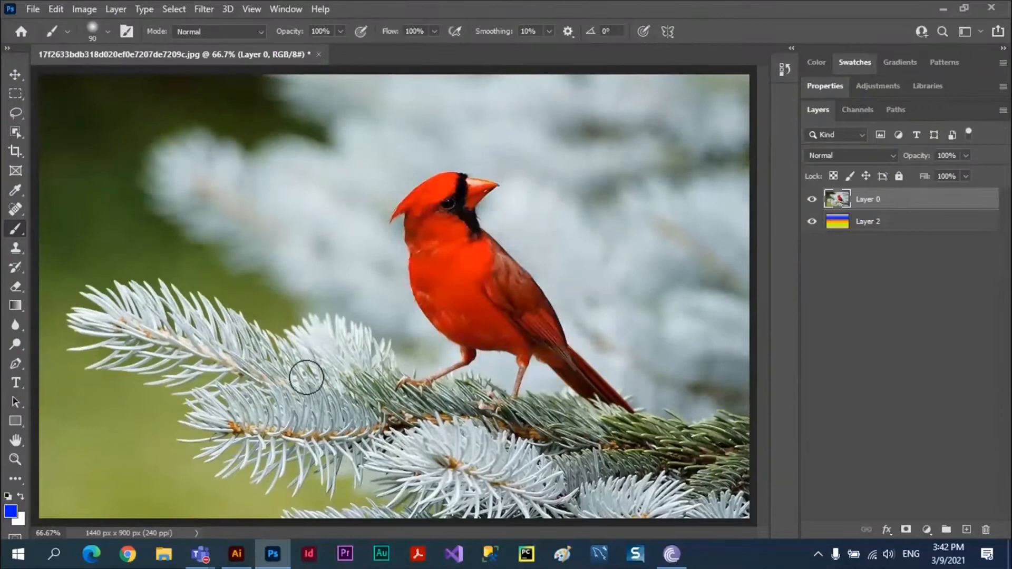
Step: Try recoloring the bird's body and tail blue with the brush in Color mode
{"action": "left_click", "coordinate": [262, 32]}
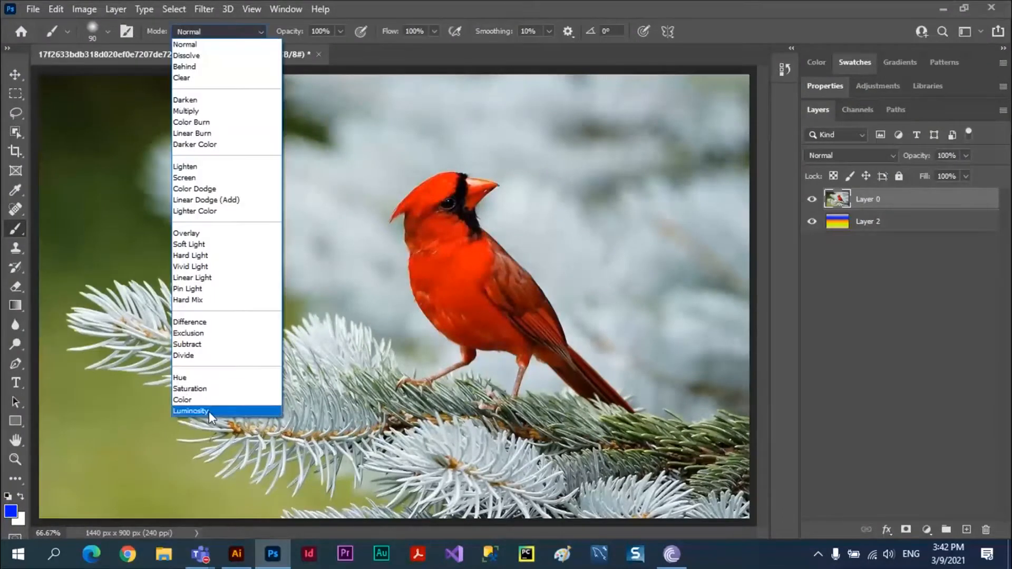
{"action": "left_click", "coordinate": [195, 400]}
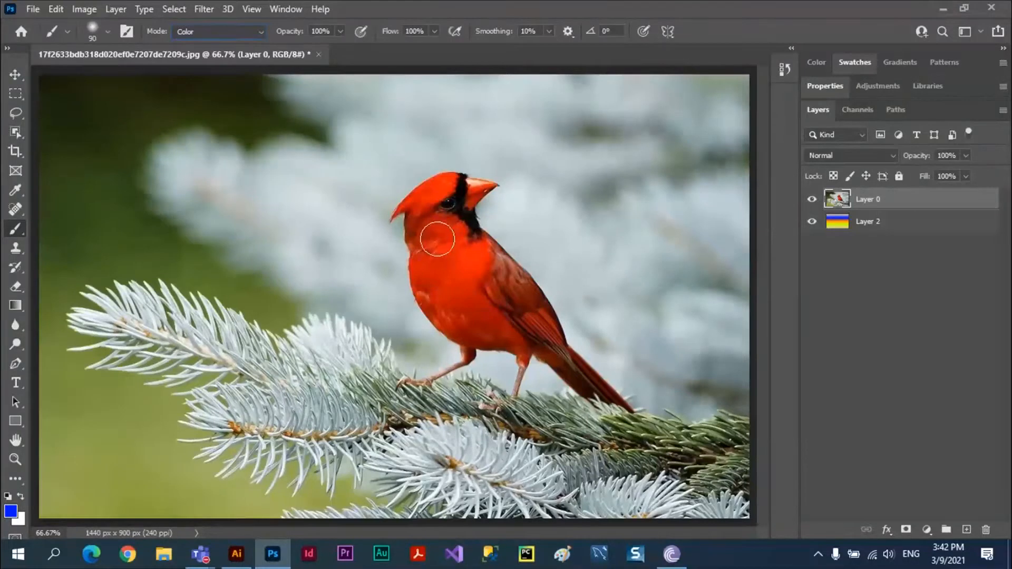
{"action": "mouse_move", "coordinate": [436, 230]}
{"action": "left_mouse_down"}
{"action": "mouse_move", "coordinate": [491, 305]}
{"action": "mouse_move", "coordinate": [445, 268]}
{"action": "mouse_move", "coordinate": [447, 316]}
{"action": "mouse_move", "coordinate": [444, 302]}
{"action": "mouse_move", "coordinate": [477, 336]}
{"action": "mouse_move", "coordinate": [534, 334]}
{"action": "mouse_move", "coordinate": [479, 243]}
{"action": "mouse_move", "coordinate": [434, 219]}
{"action": "mouse_move", "coordinate": [452, 186]}
{"action": "mouse_move", "coordinate": [398, 214]}
{"action": "mouse_move", "coordinate": [410, 219]}
{"action": "mouse_move", "coordinate": [431, 275]}
{"action": "mouse_move", "coordinate": [463, 195]}
{"action": "mouse_move", "coordinate": [475, 238]}
{"action": "mouse_move", "coordinate": [549, 331]}
{"action": "mouse_move", "coordinate": [543, 308]}
{"action": "mouse_move", "coordinate": [569, 362]}
{"action": "mouse_move", "coordinate": [596, 389]}
{"action": "left_mouse_up"}
{"action": "mouse_move", "coordinate": [623, 411]}
{"action": "left_mouse_down"}
{"action": "mouse_move", "coordinate": [552, 345]}
{"action": "mouse_move", "coordinate": [530, 351]}
{"action": "mouse_move", "coordinate": [506, 332]}
{"action": "mouse_move", "coordinate": [462, 324]}
{"action": "mouse_move", "coordinate": [465, 349]}
{"action": "mouse_move", "coordinate": [429, 296]}
{"action": "left_mouse_up"}
Step: Set the brush mode to Hue and paint the bird blue from the head and beak down to the tail
{"action": "left_click", "coordinate": [261, 33]}
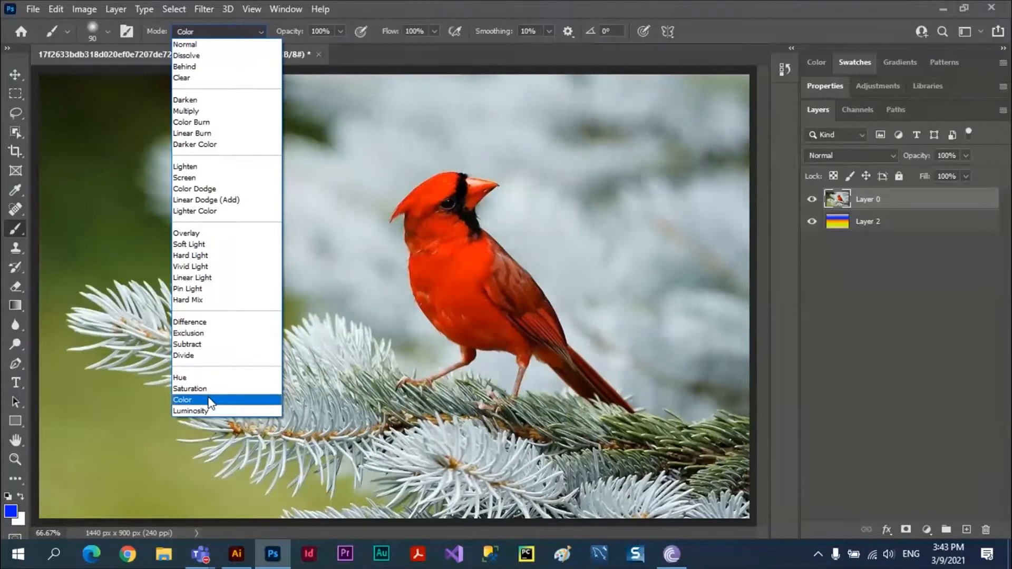
{"action": "left_click", "coordinate": [206, 378]}
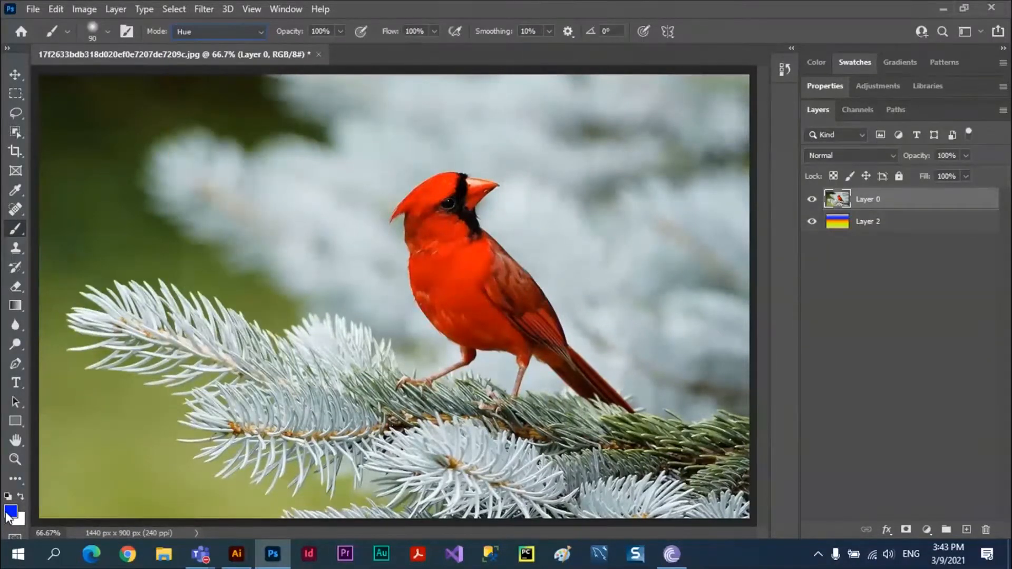
{"action": "mouse_move", "coordinate": [456, 247]}
{"action": "left_mouse_down"}
{"action": "mouse_move", "coordinate": [506, 326]}
{"action": "mouse_move", "coordinate": [443, 251]}
{"action": "mouse_move", "coordinate": [494, 324]}
{"action": "mouse_move", "coordinate": [429, 275]}
{"action": "mouse_move", "coordinate": [440, 294]}
{"action": "mouse_move", "coordinate": [520, 344]}
{"action": "mouse_move", "coordinate": [486, 268]}
{"action": "mouse_move", "coordinate": [509, 278]}
{"action": "mouse_move", "coordinate": [461, 241]}
{"action": "mouse_move", "coordinate": [453, 186]}
{"action": "mouse_move", "coordinate": [436, 184]}
{"action": "mouse_move", "coordinate": [402, 211]}
{"action": "mouse_move", "coordinate": [441, 308]}
{"action": "mouse_move", "coordinate": [465, 247]}
{"action": "mouse_move", "coordinate": [633, 433]}
{"action": "mouse_move", "coordinate": [557, 351]}
{"action": "left_mouse_up"}
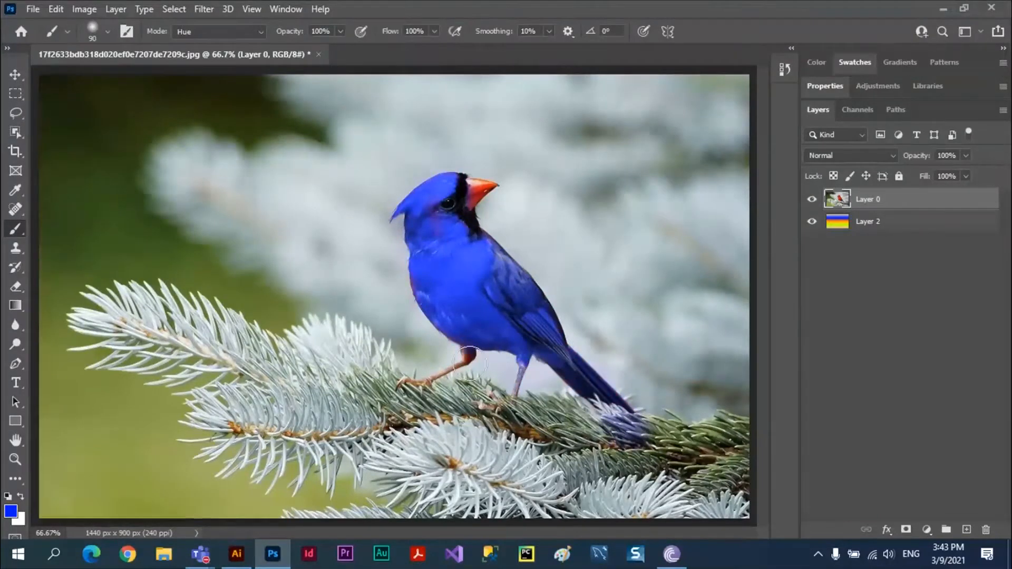
{"action": "left_click_drag", "start_coordinate": [469, 363], "coordinate": [463, 350]}
{"action": "mouse_move", "coordinate": [445, 204]}
{"action": "left_mouse_down"}
{"action": "mouse_move", "coordinate": [483, 192]}
{"action": "mouse_move", "coordinate": [468, 204]}
{"action": "mouse_move", "coordinate": [471, 259]}
{"action": "mouse_move", "coordinate": [494, 246]}
{"action": "mouse_move", "coordinate": [594, 382]}
{"action": "mouse_move", "coordinate": [432, 305]}
{"action": "mouse_move", "coordinate": [419, 268]}
{"action": "left_mouse_up"}
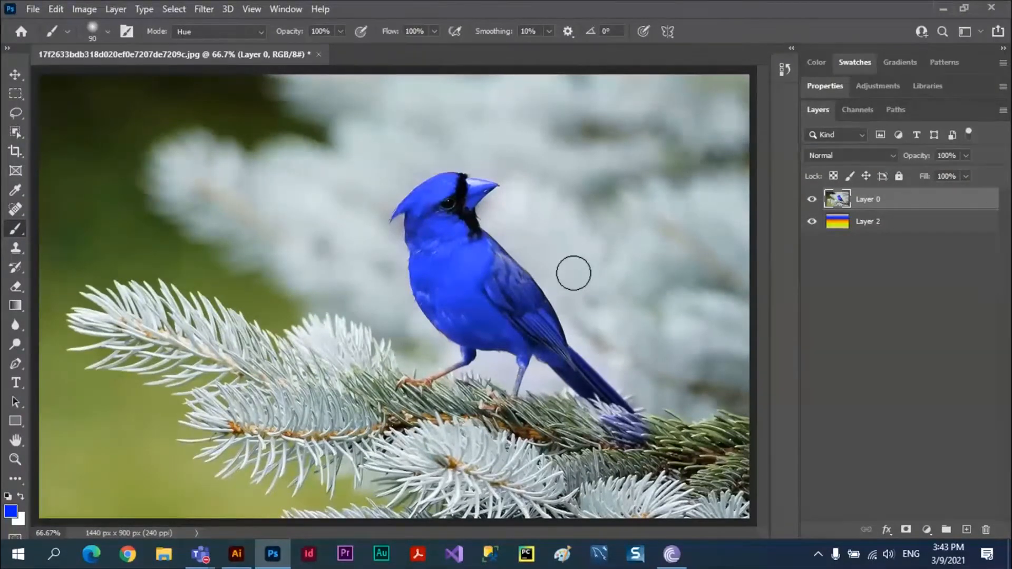
Step: Close the bird image without saving and open facial-waxing-side-of-face.jpg
{"action": "left_click", "coordinate": [320, 56]}
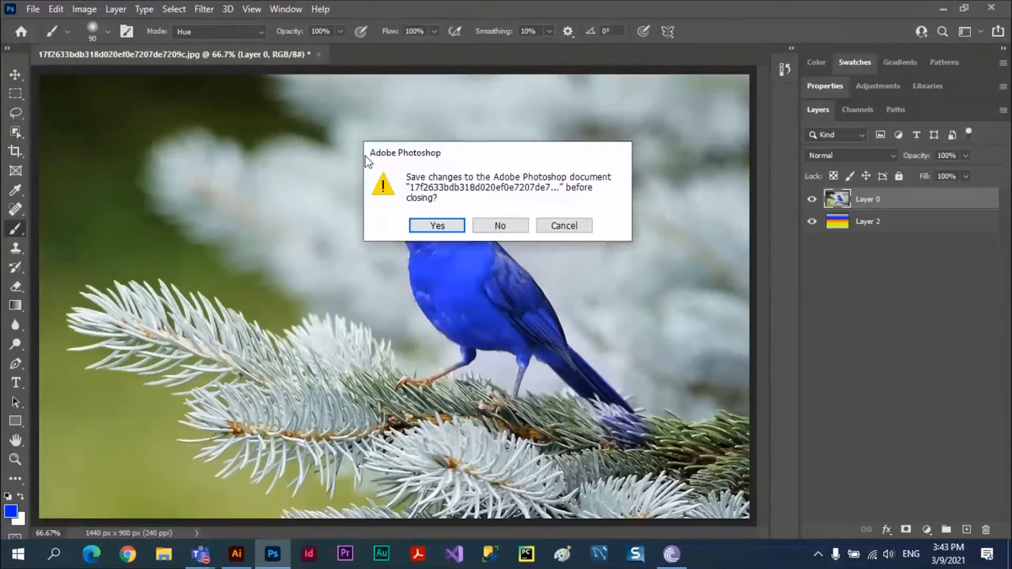
{"action": "left_click", "coordinate": [501, 227]}
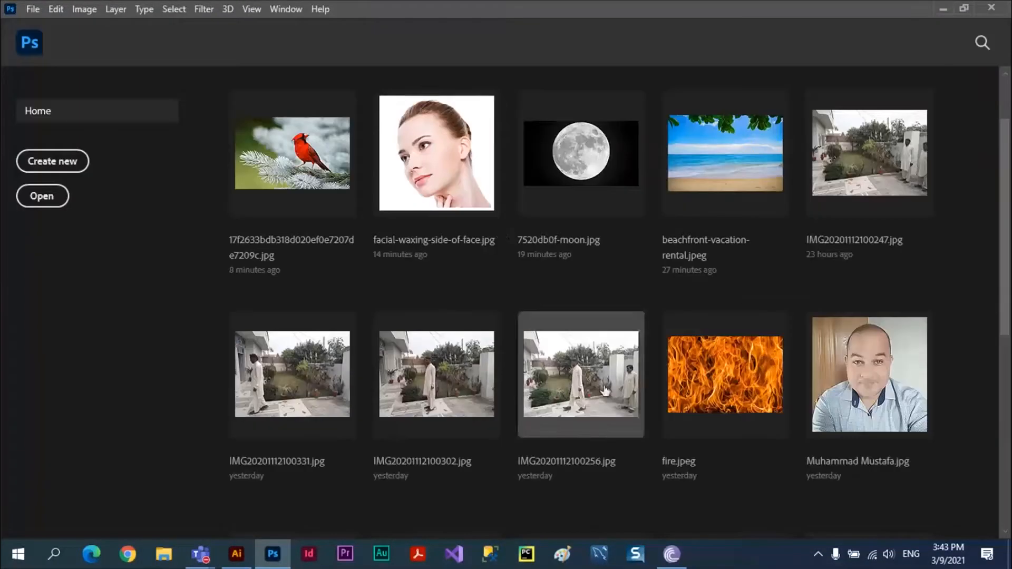
{"action": "left_click", "coordinate": [423, 156]}
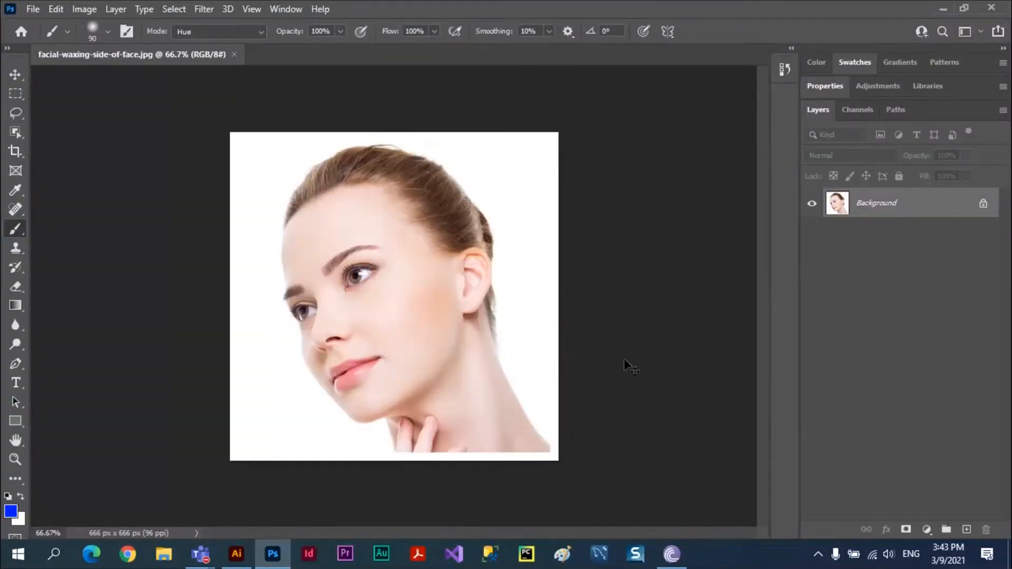
Step: Change the foreground color to a bright pinkish red for painting the woman's lips
{"action": "key", "text": "ctrl+plus"}
{"action": "key", "text": "ctrl+plus"}
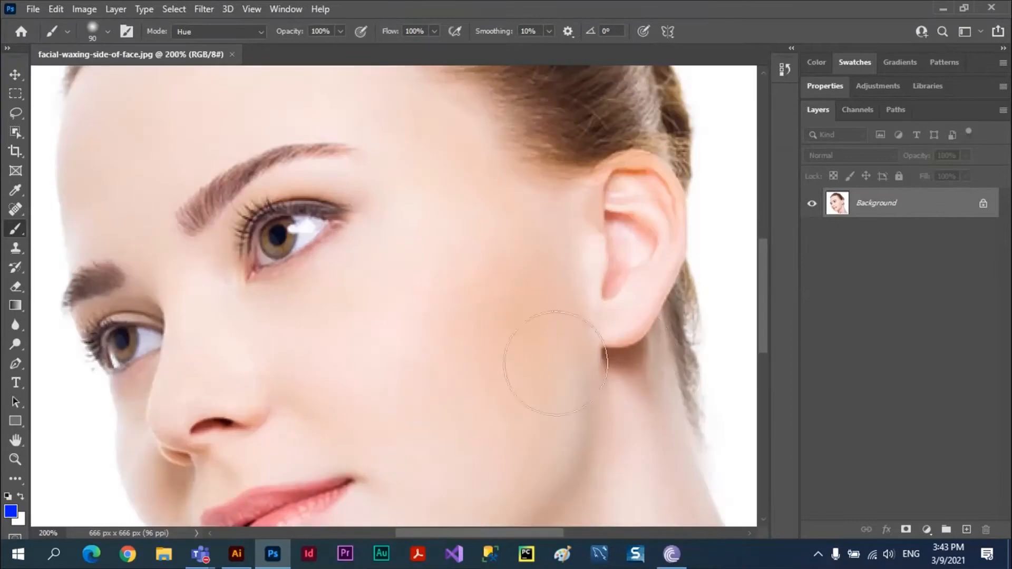
{"action": "key", "text": "space"}
{"action": "left_click_drag", "start_coordinate": [350, 366], "coordinate": [488, 185]}
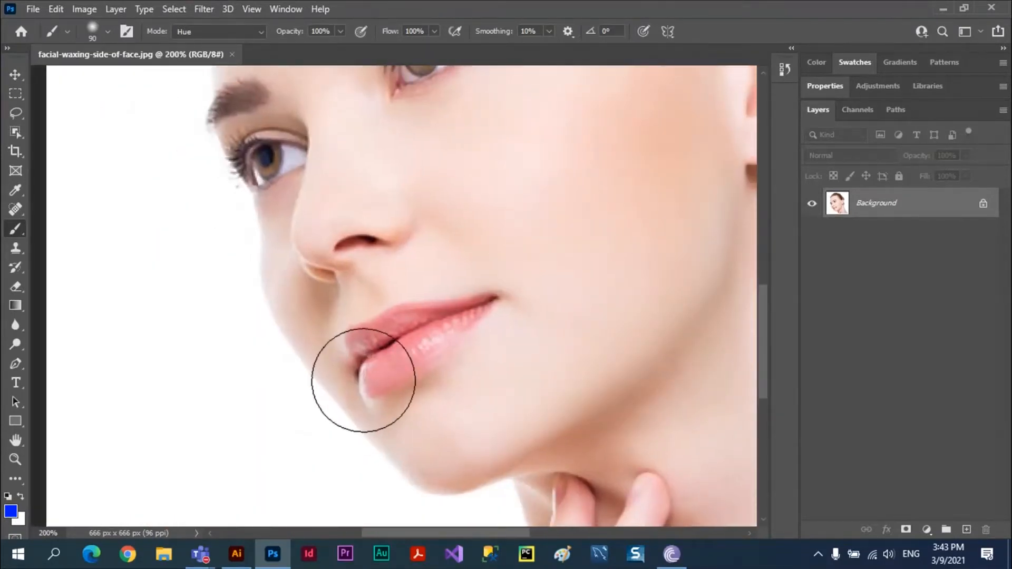
{"action": "left_click", "coordinate": [11, 513]}
{"action": "left_click", "coordinate": [515, 278]}
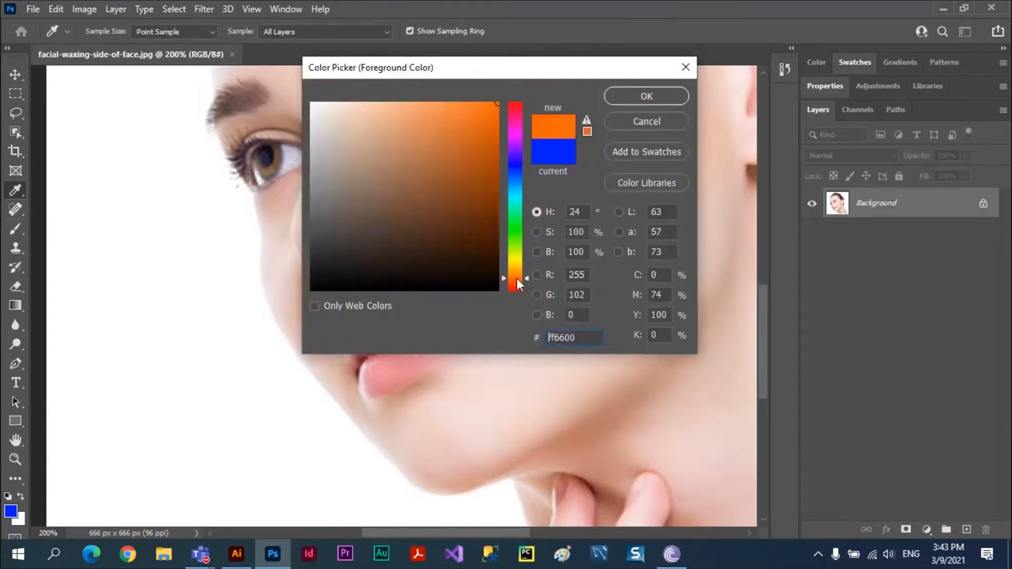
{"action": "mouse_move", "coordinate": [511, 282]}
{"action": "left_mouse_down"}
{"action": "mouse_move", "coordinate": [522, 283]}
{"action": "mouse_move", "coordinate": [516, 251]}
{"action": "left_mouse_up"}
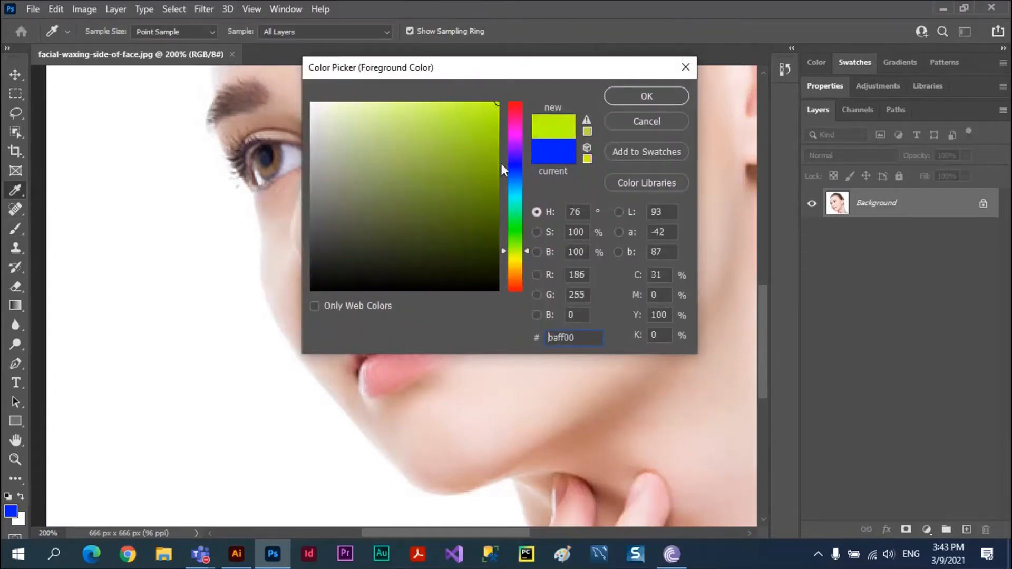
{"action": "mouse_move", "coordinate": [494, 147]}
{"action": "left_mouse_down"}
{"action": "mouse_move", "coordinate": [522, 117]}
{"action": "mouse_move", "coordinate": [564, 118]}
{"action": "left_mouse_up"}
{"action": "left_click", "coordinate": [510, 112]}
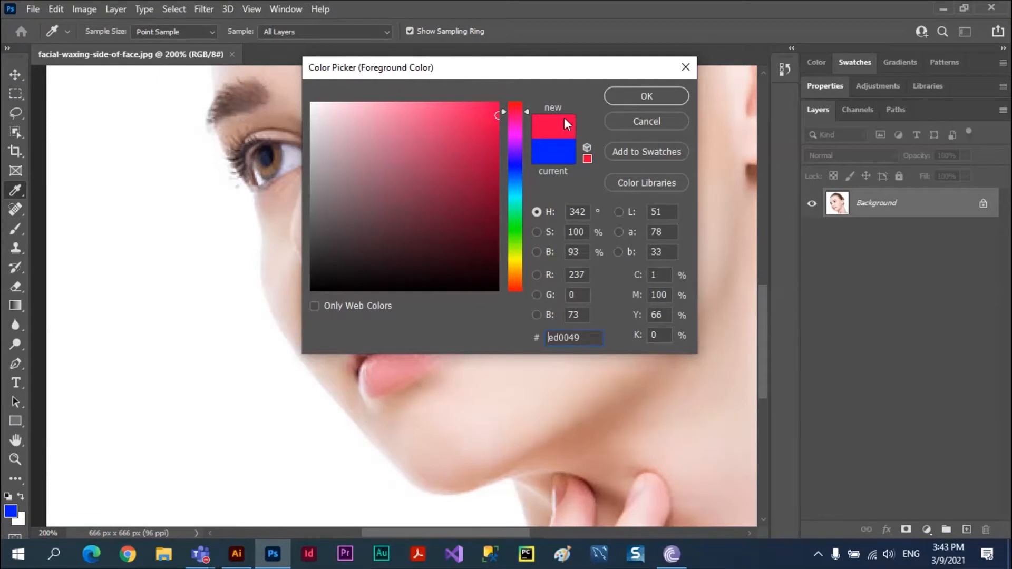
{"action": "left_click", "coordinate": [640, 96]}
Step: Reduce the brush to size 30 to fit the lips
{"action": "key", "text": "b"}
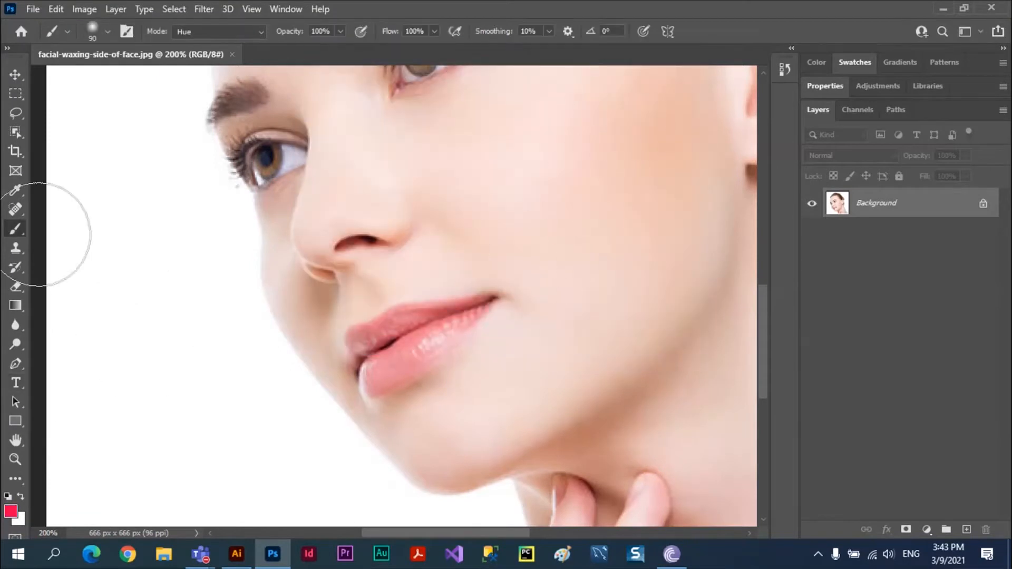
{"action": "key", "text": "bracketleft"}
{"action": "key", "text": "bracketleft"}
{"action": "key", "text": "bracketleft"}
{"action": "key", "text": "bracketleft"}
{"action": "key", "text": "bracketleft"}
{"action": "key", "text": "bracketleft"}
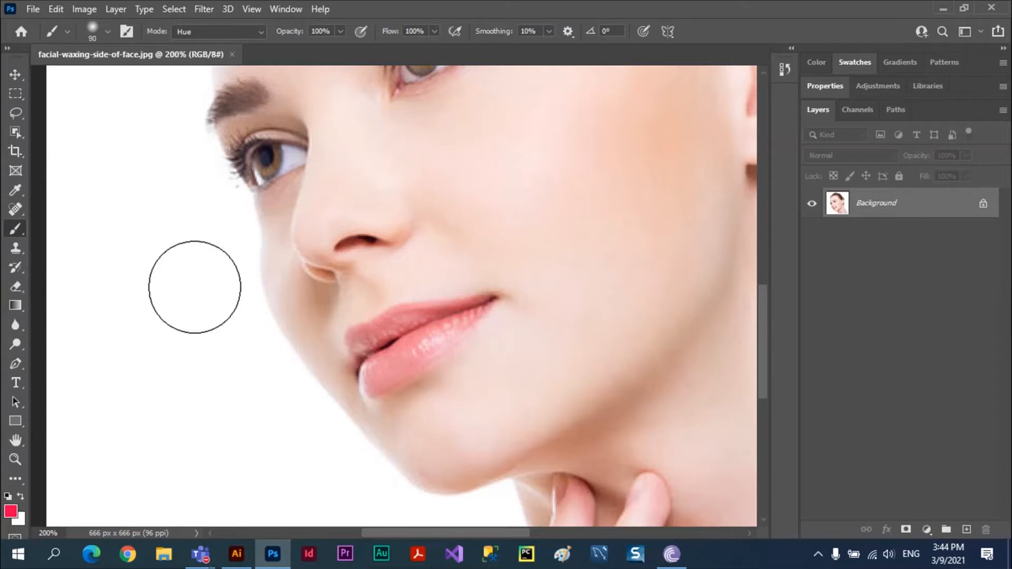
Step: Try painting the lips pinkish red with the brush in Dissolve mode and undo the strokes
{"action": "left_click", "coordinate": [260, 32]}
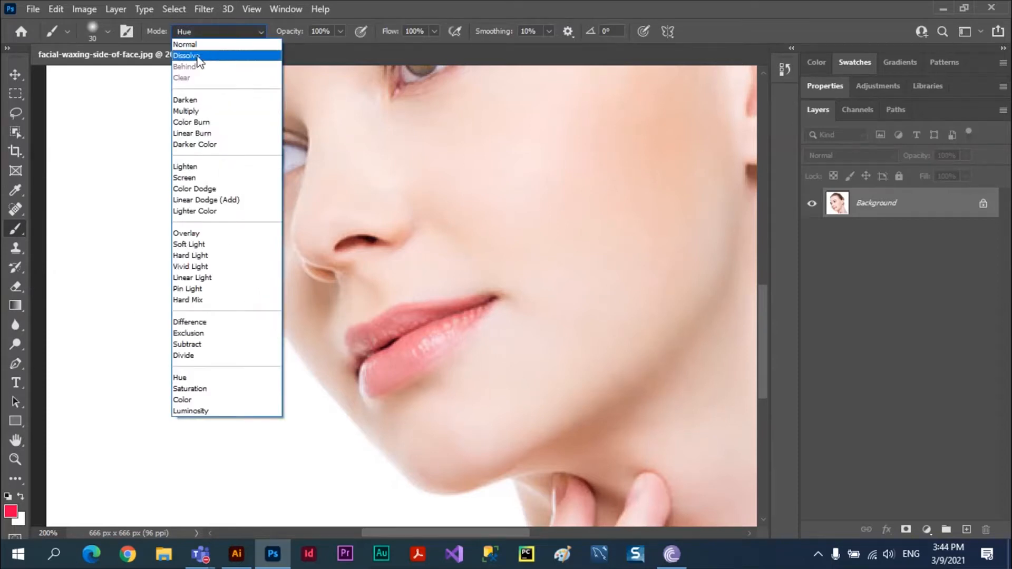
{"action": "left_click", "coordinate": [198, 56]}
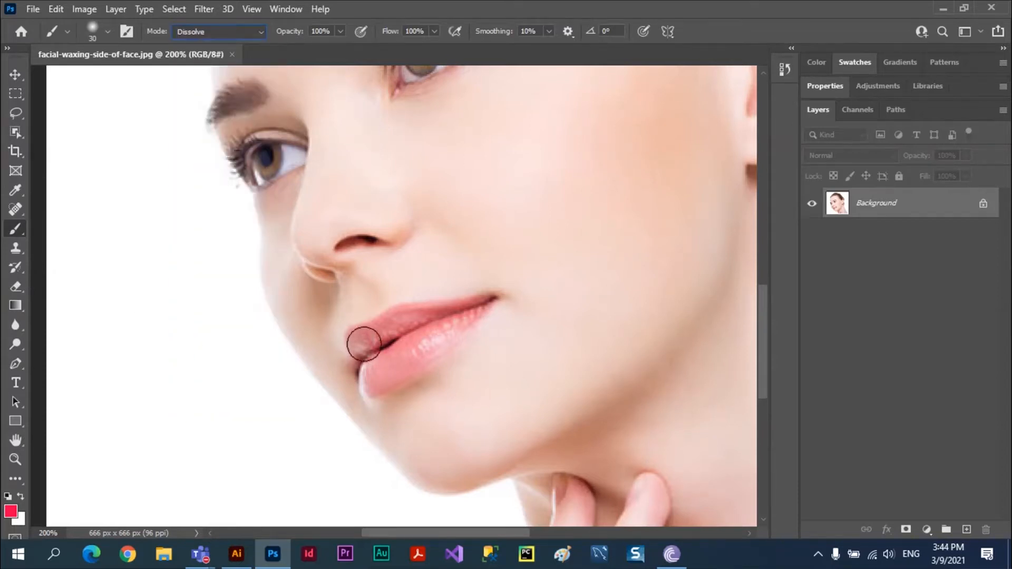
{"action": "mouse_move", "coordinate": [363, 343]}
{"action": "left_mouse_down"}
{"action": "mouse_move", "coordinate": [397, 332]}
{"action": "mouse_move", "coordinate": [408, 354]}
{"action": "mouse_move", "coordinate": [357, 362]}
{"action": "mouse_move", "coordinate": [467, 315]}
{"action": "left_mouse_up"}
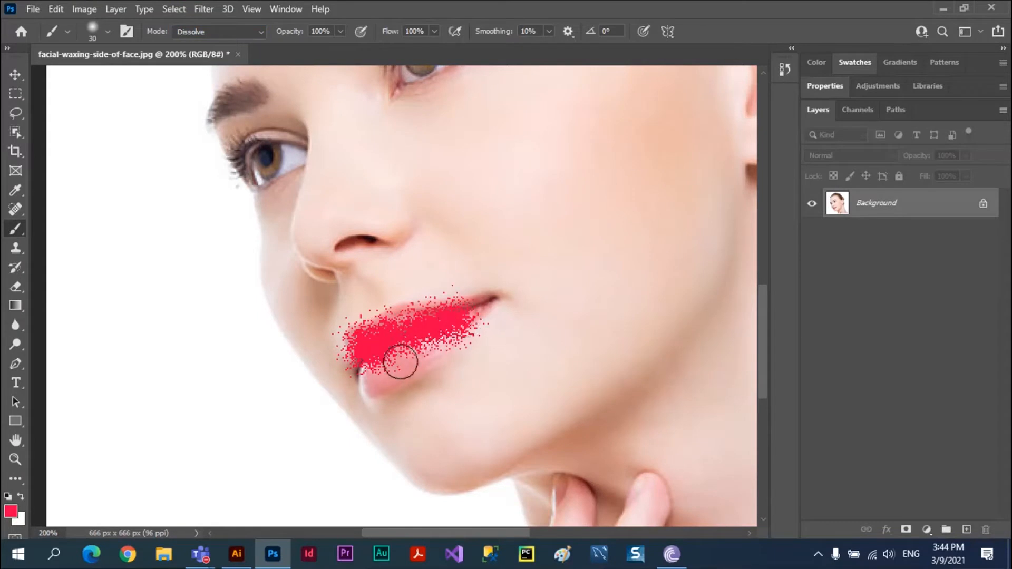
{"action": "key", "text": "ctrl+z"}
{"action": "key", "text": "ctrl+z"}
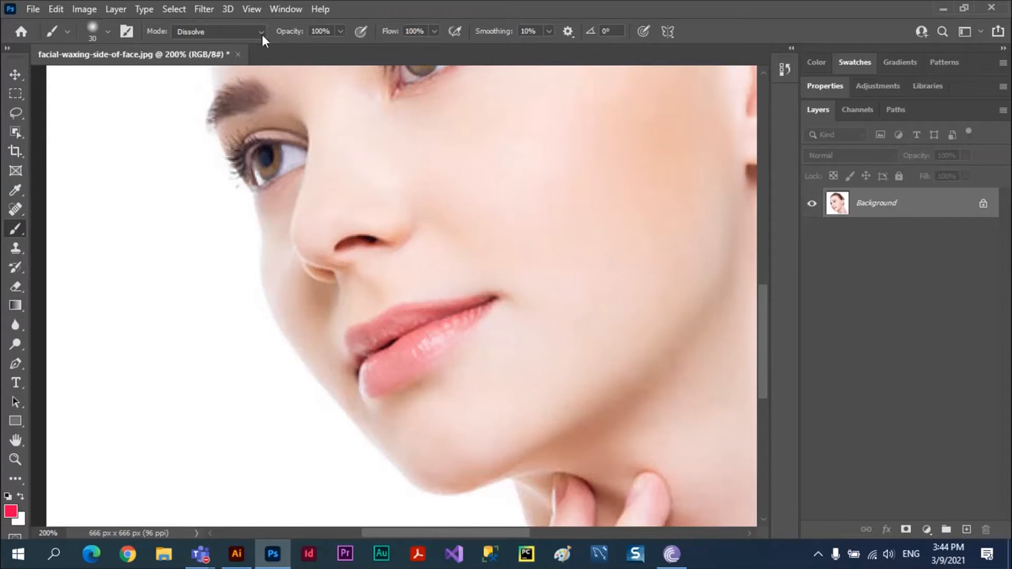
Step: Set the brush to Normal blend mode with a hardness of 97%
{"action": "left_click", "coordinate": [262, 33]}
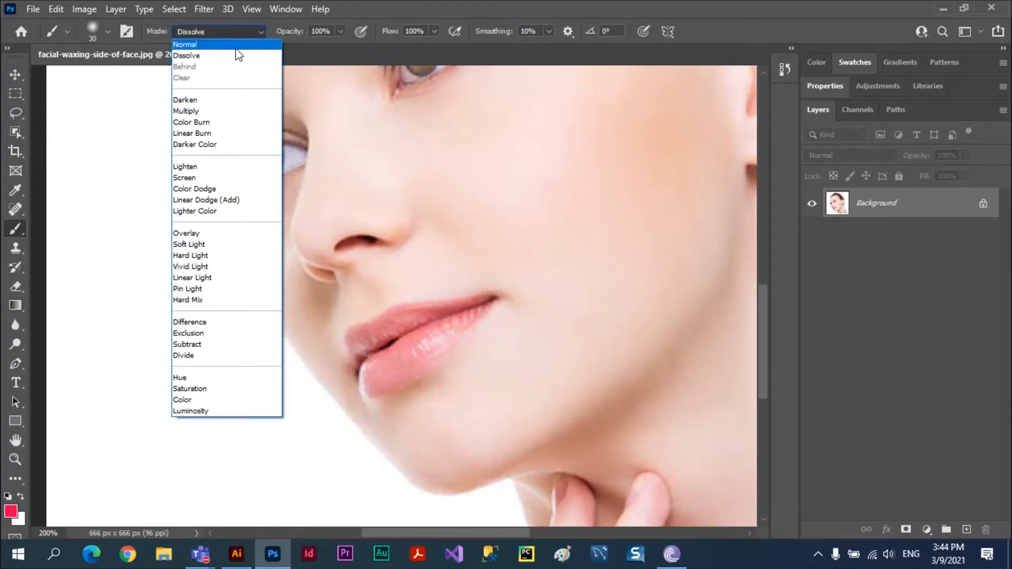
{"action": "left_click", "coordinate": [207, 45]}
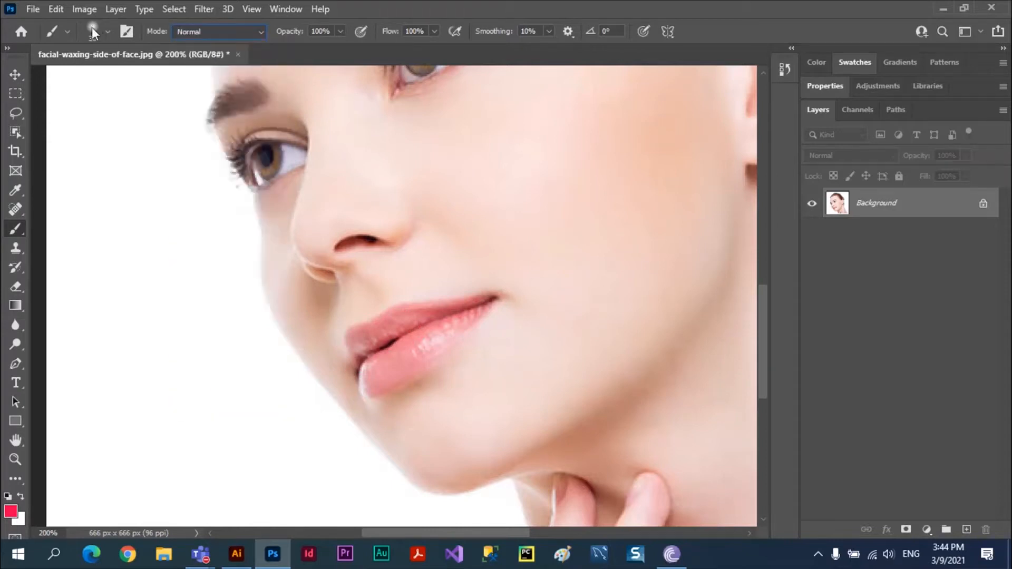
{"action": "left_click", "coordinate": [107, 31]}
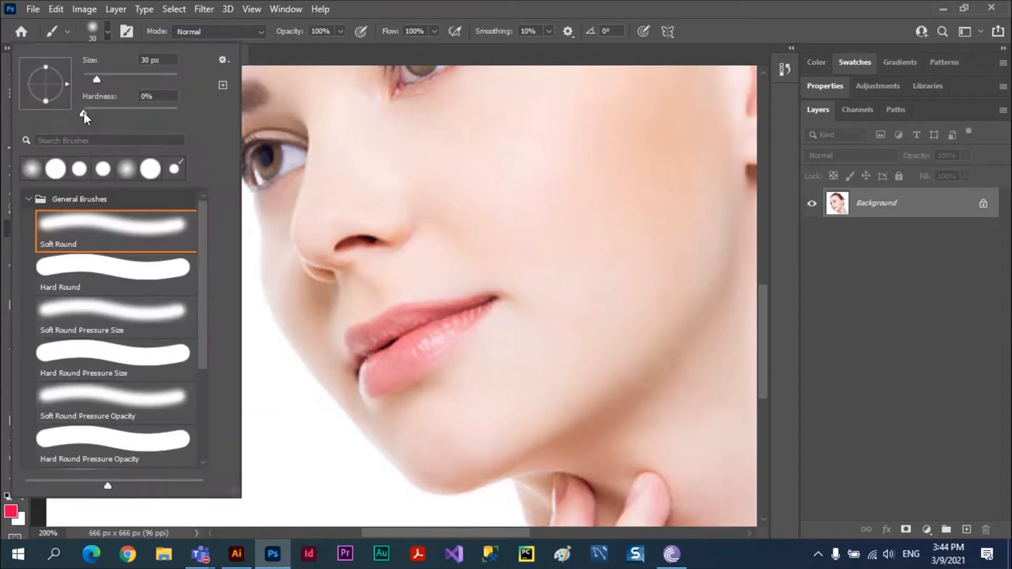
{"action": "left_click_drag", "start_coordinate": [83, 112], "coordinate": [175, 109]}
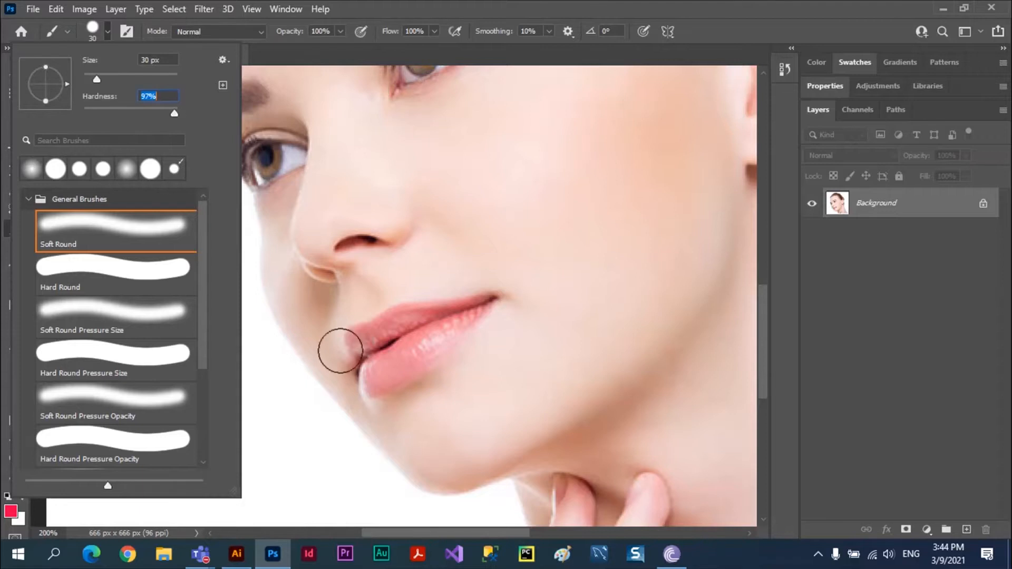
Step: Reduce the brush size to 15 px and try painting the lips in Normal mode, undoing the strokes
{"action": "left_click", "coordinate": [402, 341]}
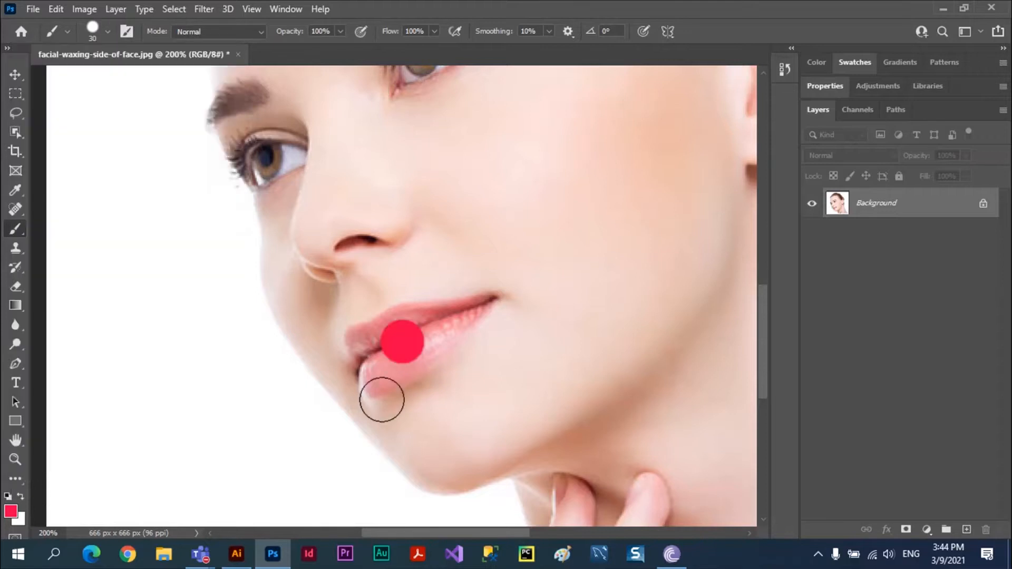
{"action": "key", "text": "ctrl+z"}
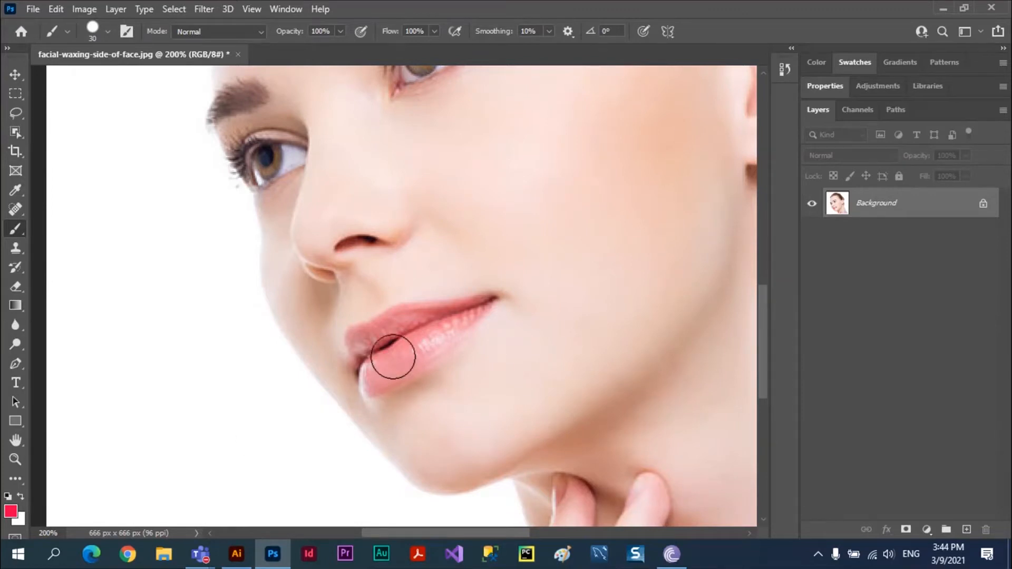
{"action": "key", "text": "bracketleft"}
{"action": "mouse_move", "coordinate": [355, 337]}
{"action": "left_mouse_down"}
{"action": "mouse_move", "coordinate": [368, 362]}
{"action": "mouse_move", "coordinate": [368, 338]}
{"action": "mouse_move", "coordinate": [384, 325]}
{"action": "mouse_move", "coordinate": [487, 306]}
{"action": "mouse_move", "coordinate": [341, 374]}
{"action": "mouse_move", "coordinate": [351, 383]}
{"action": "mouse_move", "coordinate": [430, 335]}
{"action": "mouse_move", "coordinate": [381, 379]}
{"action": "mouse_move", "coordinate": [460, 337]}
{"action": "mouse_move", "coordinate": [355, 360]}
{"action": "mouse_move", "coordinate": [393, 343]}
{"action": "left_mouse_up"}
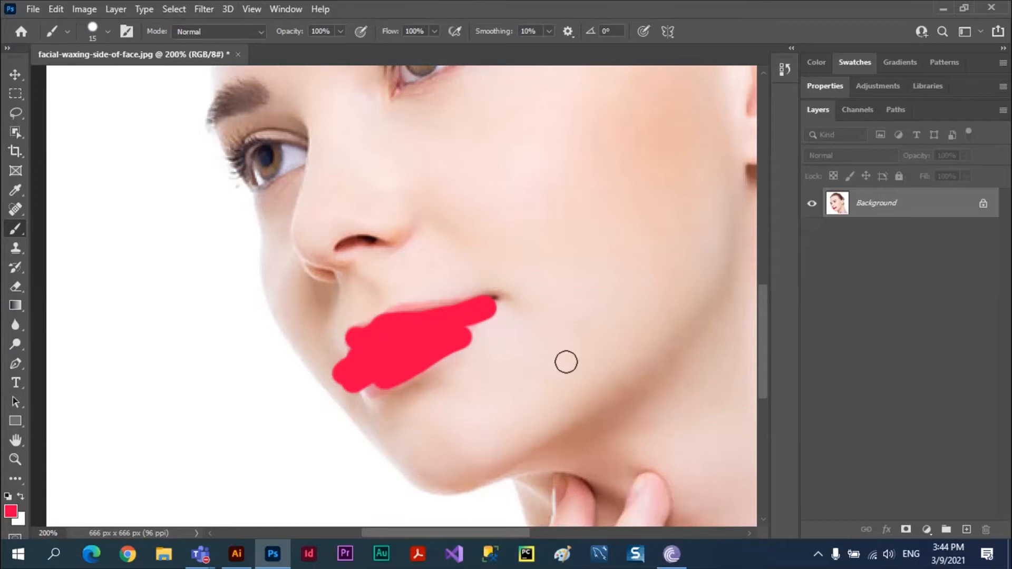
{"action": "key", "text": "ctrl+z"}
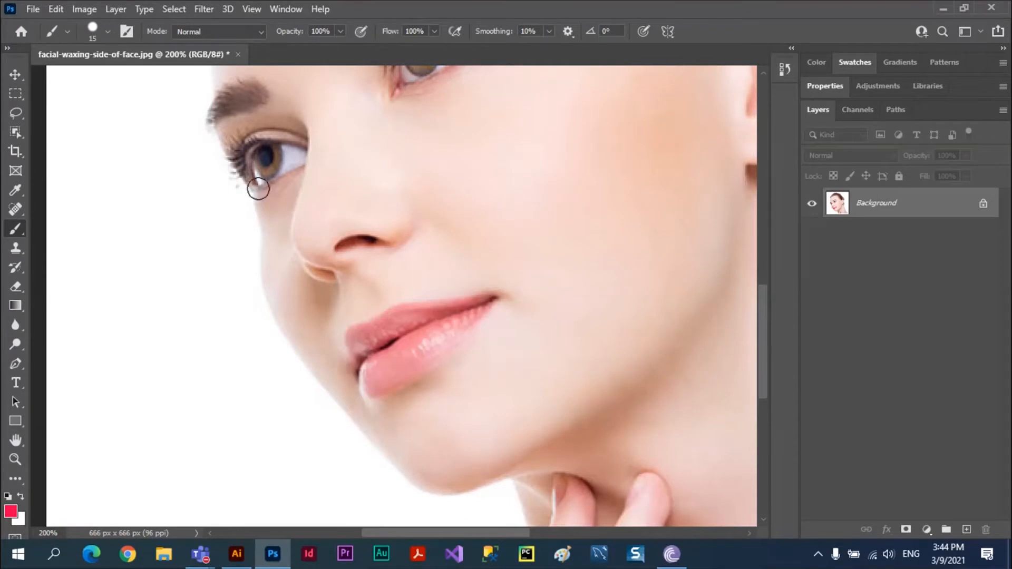
Step: Paint the woman's lips pinkish red with the brush in Color mode and compare them with the original
{"action": "left_click", "coordinate": [261, 32]}
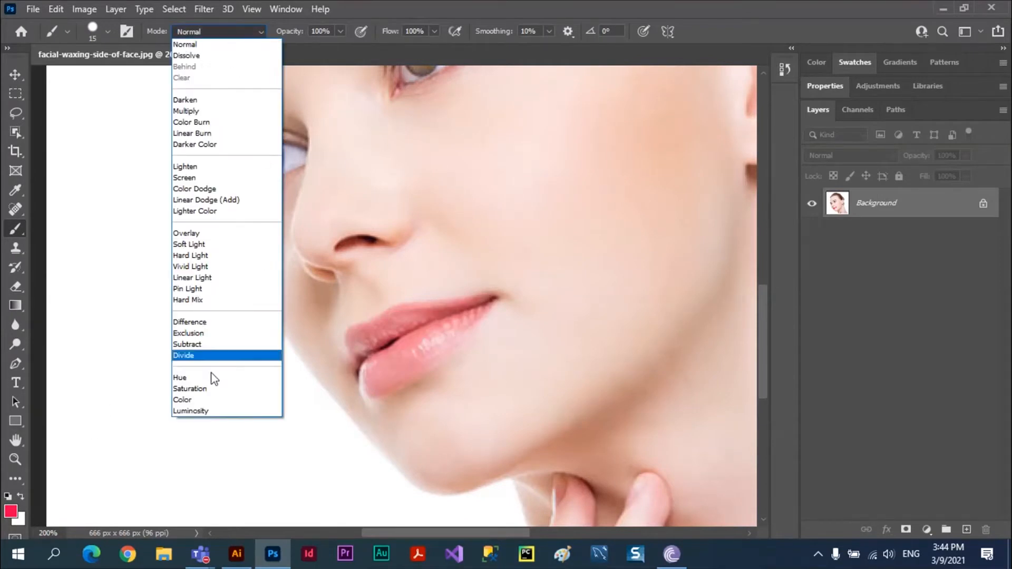
{"action": "left_click", "coordinate": [191, 402]}
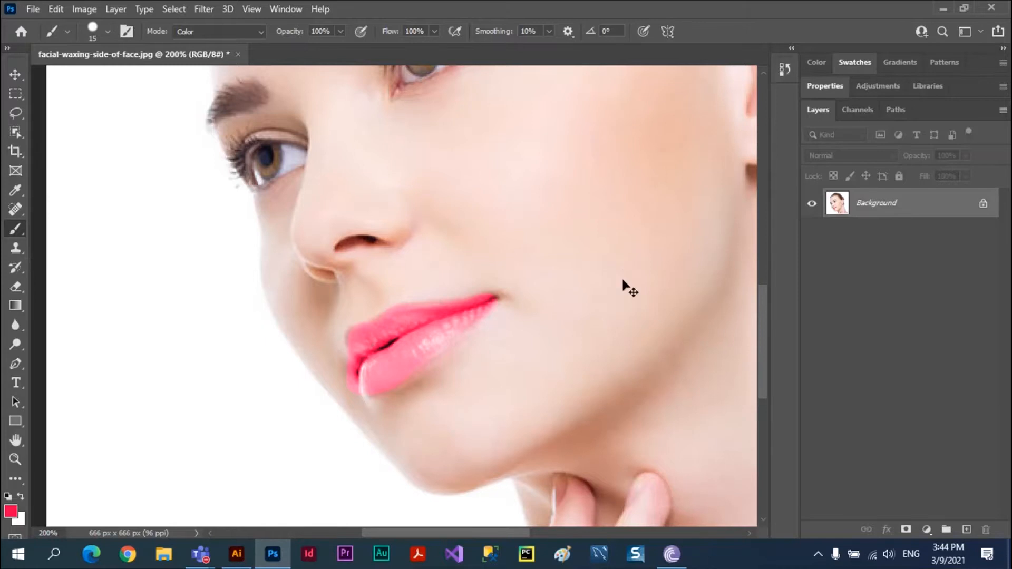
{"action": "key", "text": "ctrl+minus"}
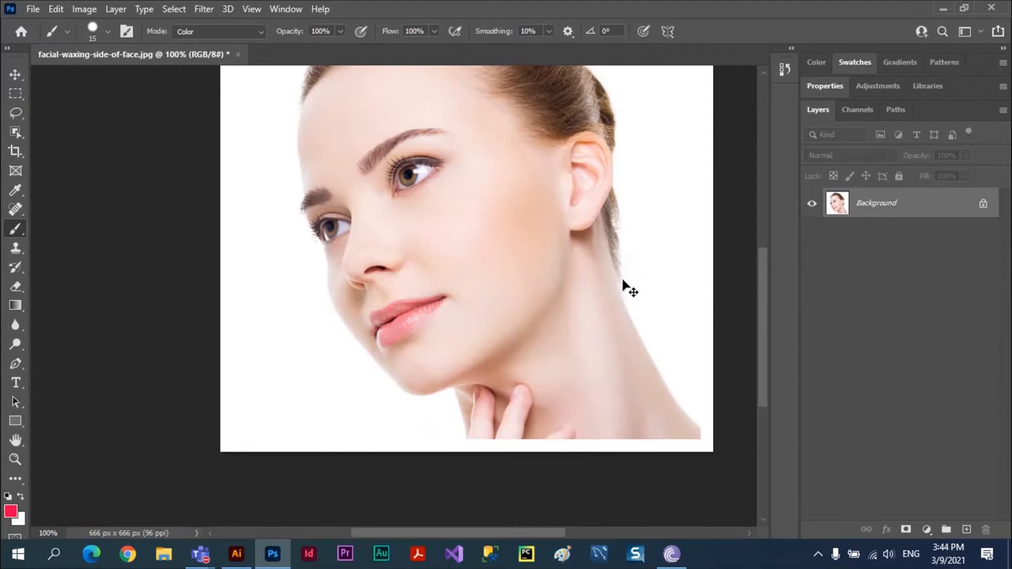
{"action": "key", "text": "ctrl+shift+z"}
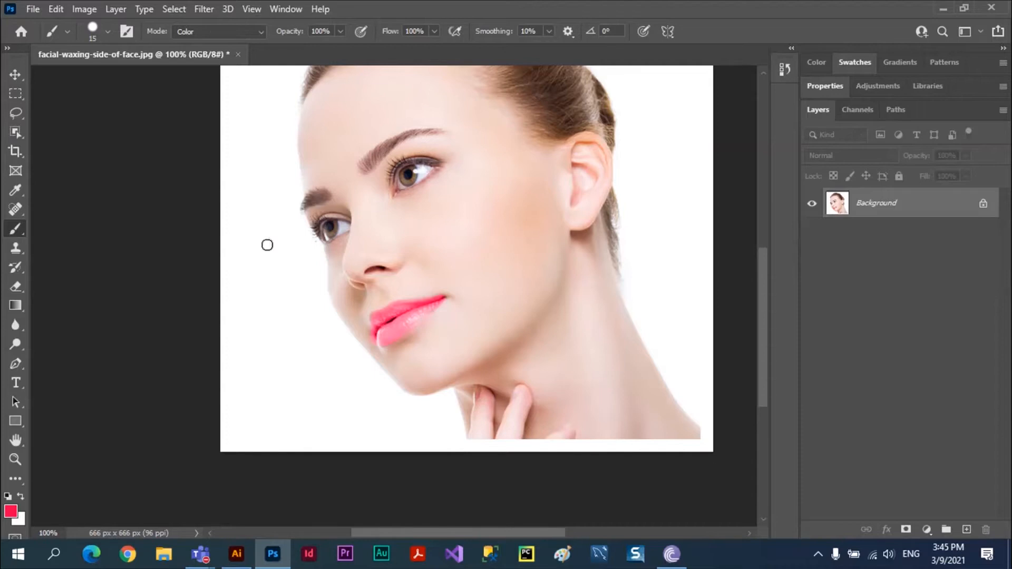
Step: Change the foreground color to bright blue (010dff) and test it on one eyelid at full opacity, undoing the stroke
{"action": "left_click", "coordinate": [11, 511]}
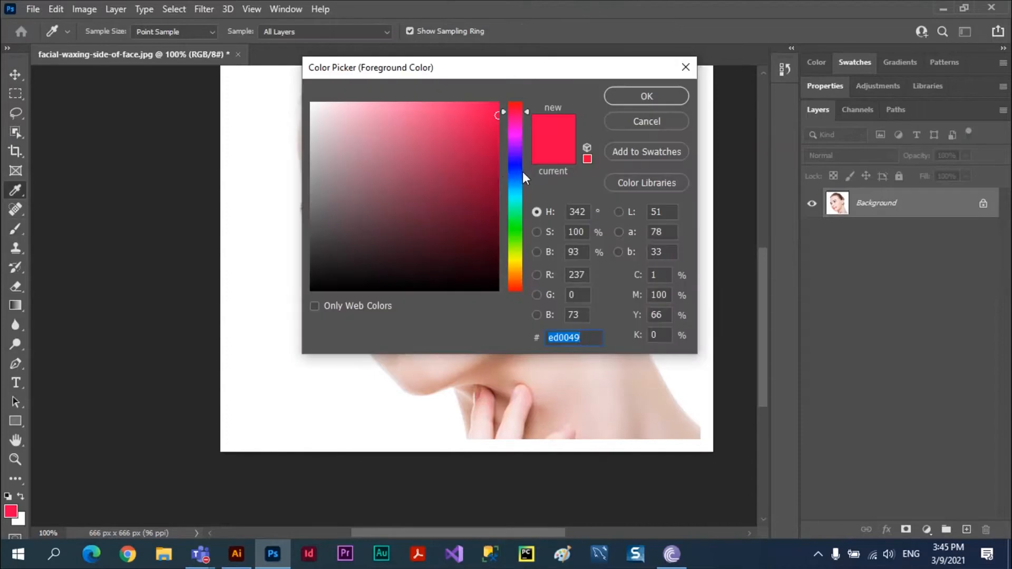
{"action": "left_click", "coordinate": [519, 167]}
{"action": "mouse_move", "coordinate": [454, 164]}
{"action": "left_mouse_down"}
{"action": "mouse_move", "coordinate": [431, 101]}
{"action": "mouse_move", "coordinate": [499, 80]}
{"action": "left_mouse_up"}
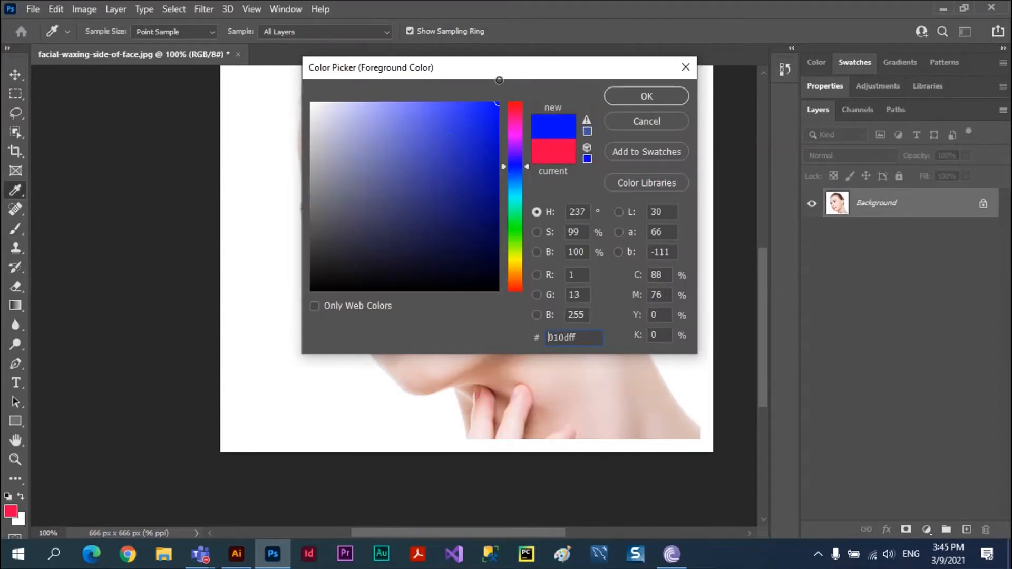
{"action": "left_click", "coordinate": [632, 96]}
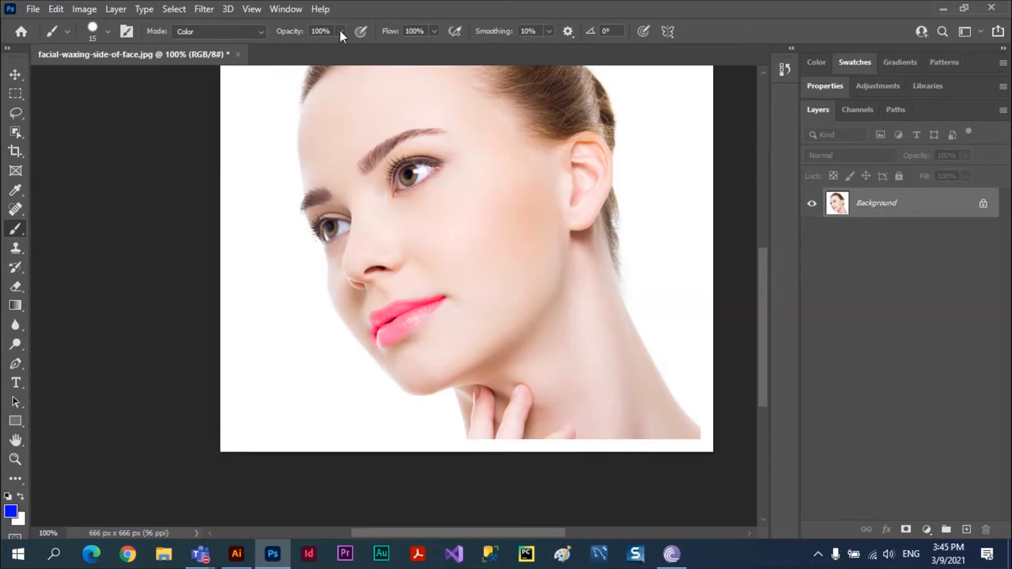
{"action": "mouse_move", "coordinate": [386, 178]}
{"action": "left_mouse_down"}
{"action": "mouse_move", "coordinate": [403, 145]}
{"action": "mouse_move", "coordinate": [434, 142]}
{"action": "mouse_move", "coordinate": [418, 151]}
{"action": "mouse_move", "coordinate": [445, 152]}
{"action": "mouse_move", "coordinate": [393, 158]}
{"action": "mouse_move", "coordinate": [385, 173]}
{"action": "mouse_move", "coordinate": [403, 149]}
{"action": "left_mouse_up"}
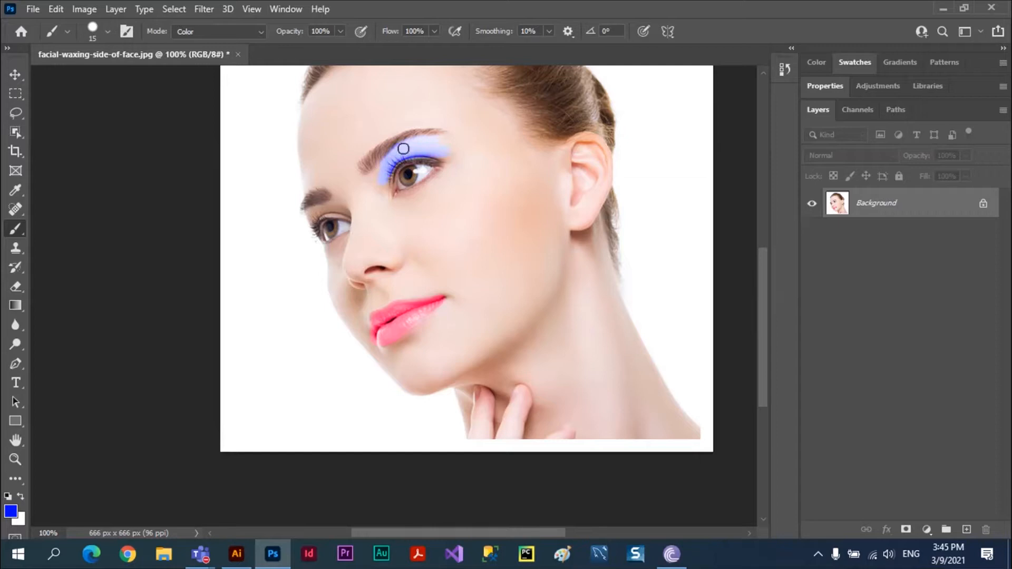
{"action": "key", "text": "ctrl+z"}
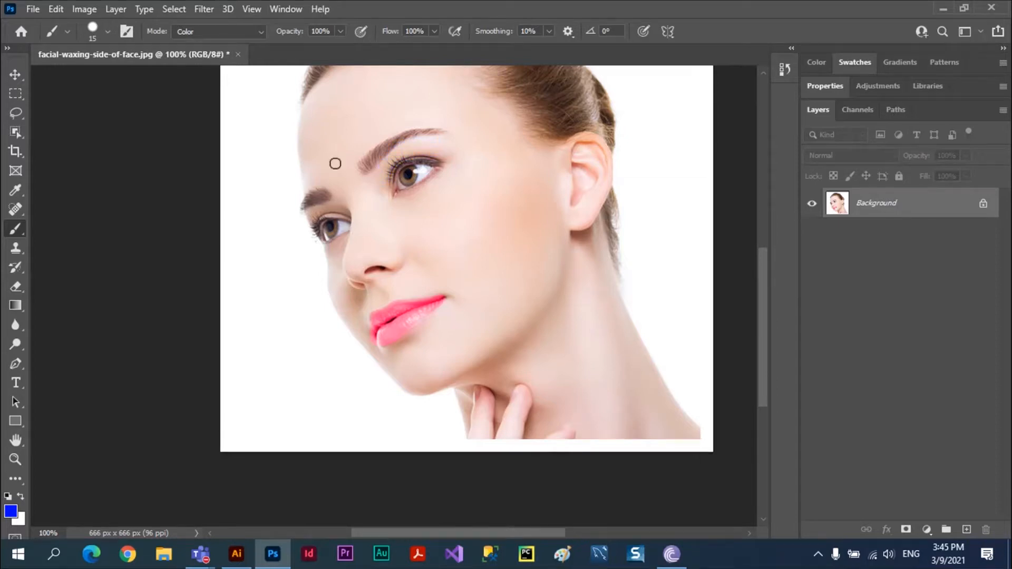
Step: Soften the brush by lowering its hardness and reduce its opacity to 56%
{"action": "left_click", "coordinate": [108, 32]}
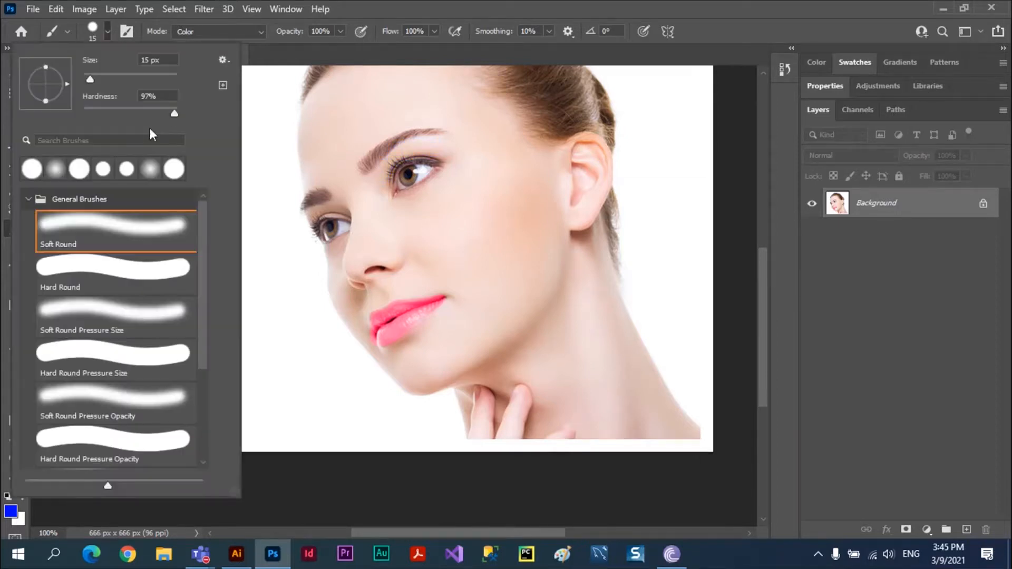
{"action": "left_click_drag", "start_coordinate": [158, 114], "coordinate": [154, 114]}
{"action": "left_click", "coordinate": [355, 8]}
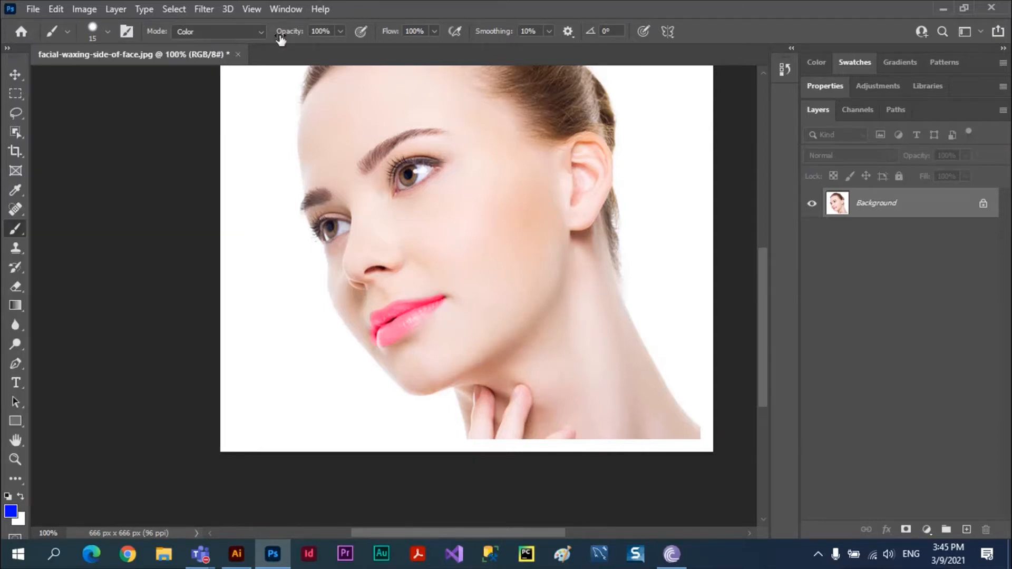
{"action": "left_click", "coordinate": [340, 31]}
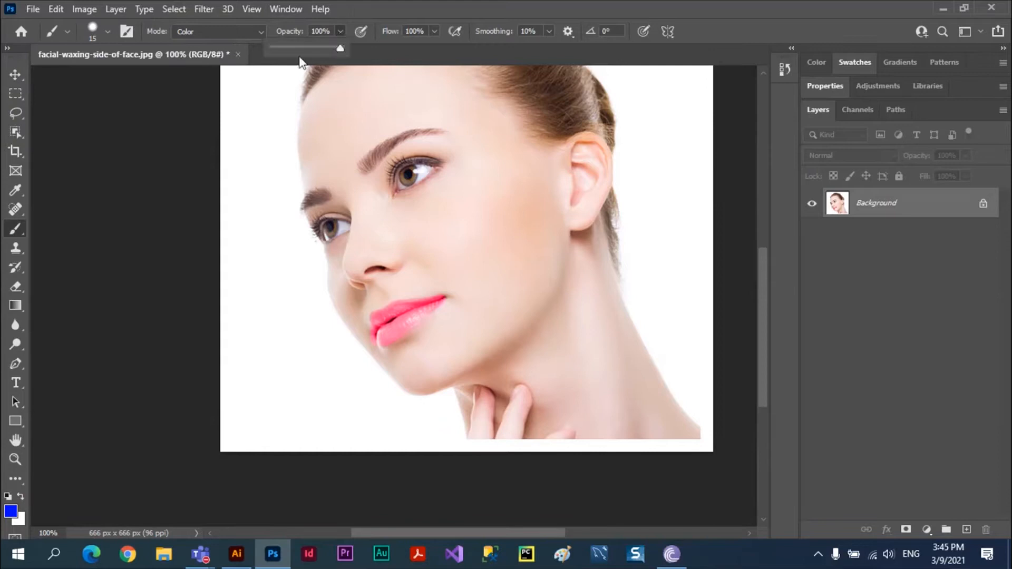
{"action": "left_click", "coordinate": [311, 48]}
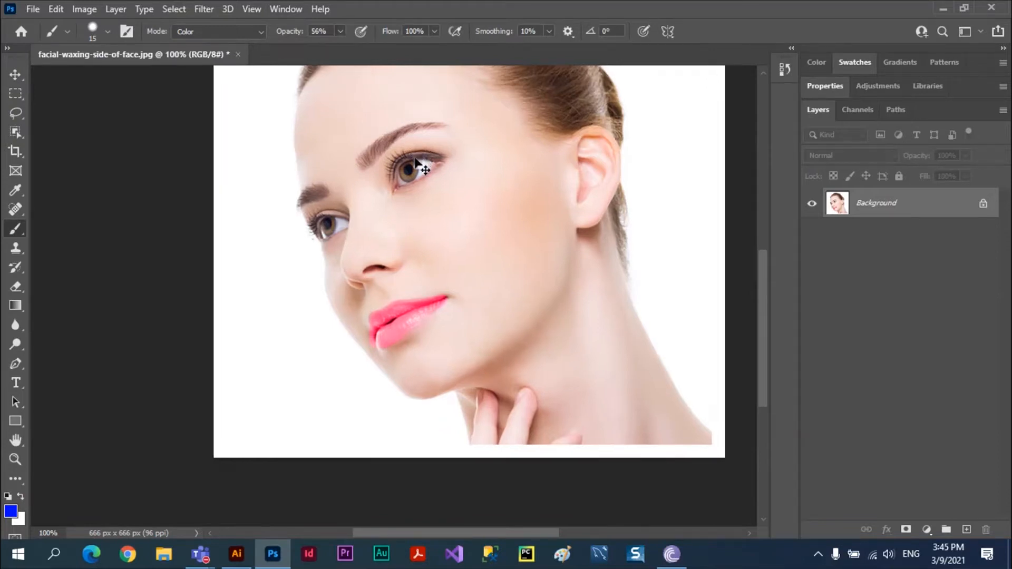
Step: Paint blue eyeshadow over both of the woman's eyelids with the Color-mode brush
{"action": "key", "text": "ctrl+plus"}
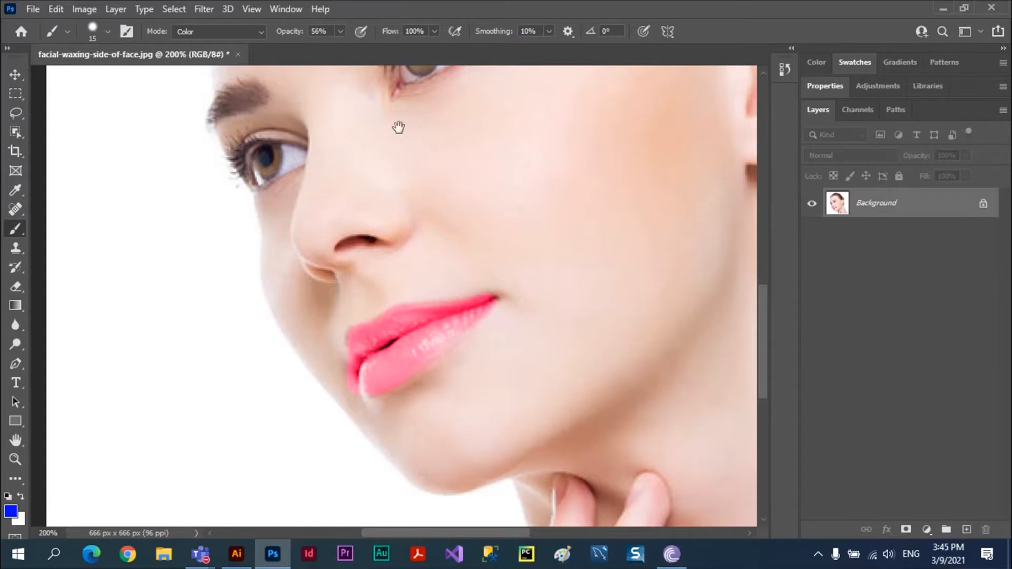
{"action": "scroll", "coordinate": [400, 158], "scroll_direction": "up", "scroll_amount": 5}
{"action": "mouse_move", "coordinate": [407, 232]}
{"action": "left_mouse_down"}
{"action": "mouse_move", "coordinate": [384, 290]}
{"action": "mouse_move", "coordinate": [407, 244]}
{"action": "mouse_move", "coordinate": [497, 240]}
{"action": "mouse_move", "coordinate": [429, 244]}
{"action": "mouse_move", "coordinate": [380, 294]}
{"action": "mouse_move", "coordinate": [392, 250]}
{"action": "mouse_move", "coordinate": [485, 219]}
{"action": "left_mouse_up"}
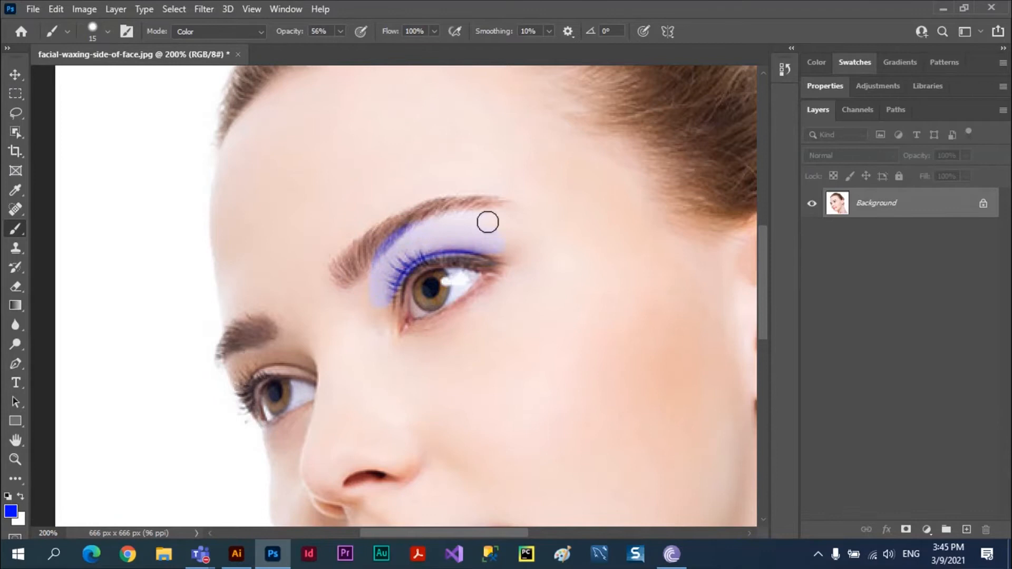
{"action": "mouse_move", "coordinate": [271, 354]}
{"action": "left_mouse_down"}
{"action": "mouse_move", "coordinate": [232, 378]}
{"action": "mouse_move", "coordinate": [244, 359]}
{"action": "left_mouse_up"}
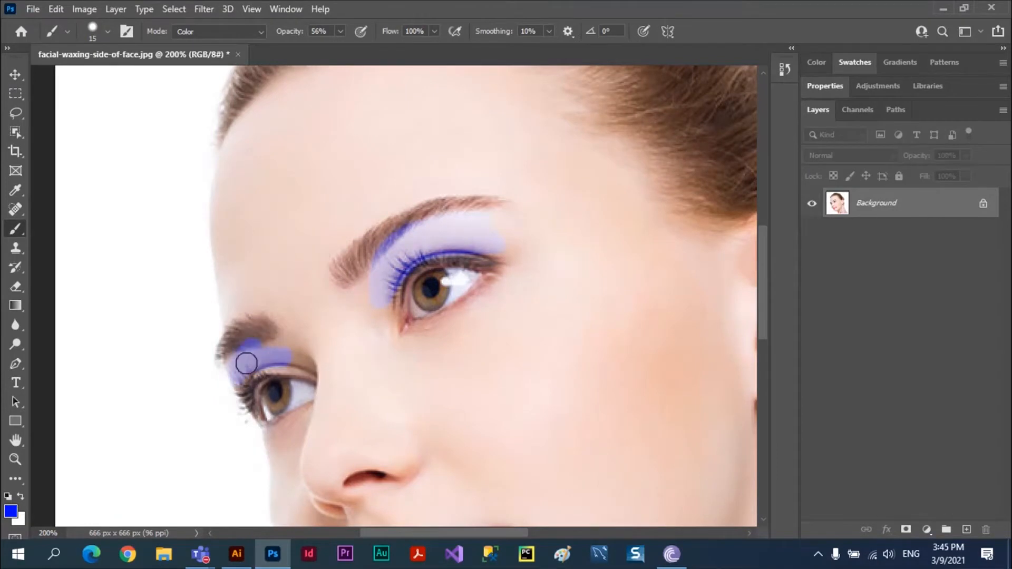
{"action": "key", "text": "ctrl+minus"}
{"action": "key", "text": "ctrl+minus"}
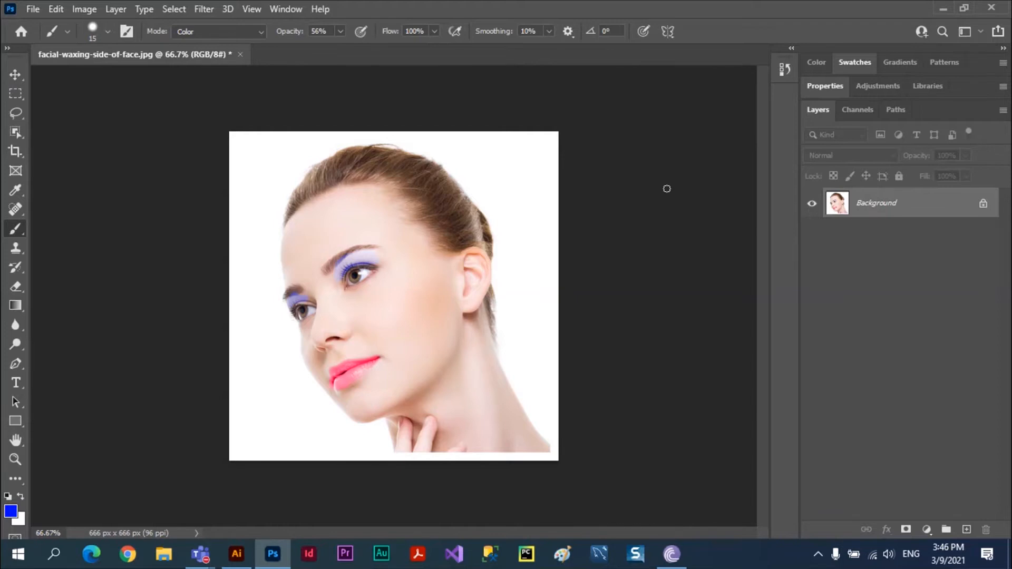
{"action": "left_click", "coordinate": [260, 32]}
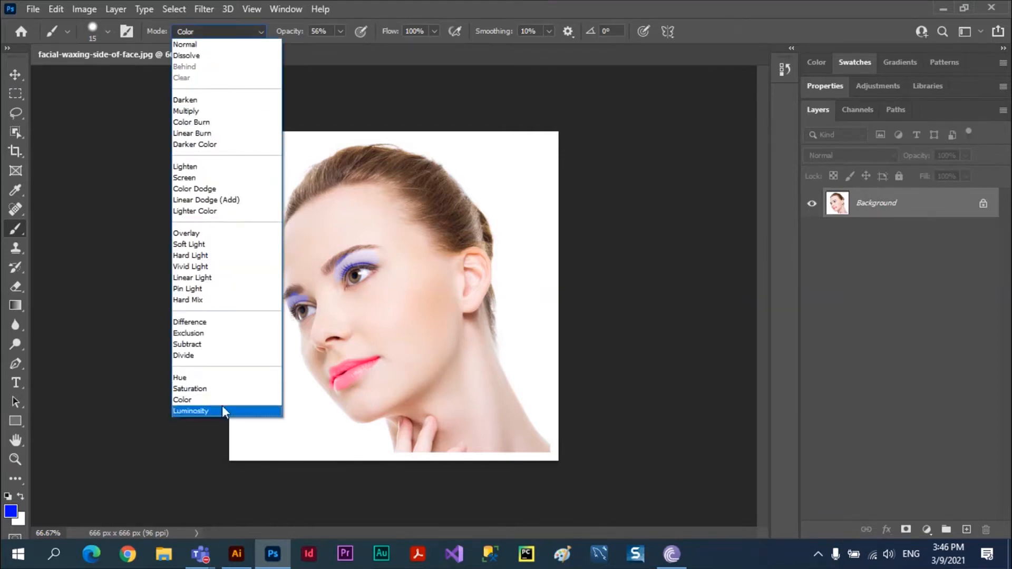
{"action": "left_click", "coordinate": [261, 33]}
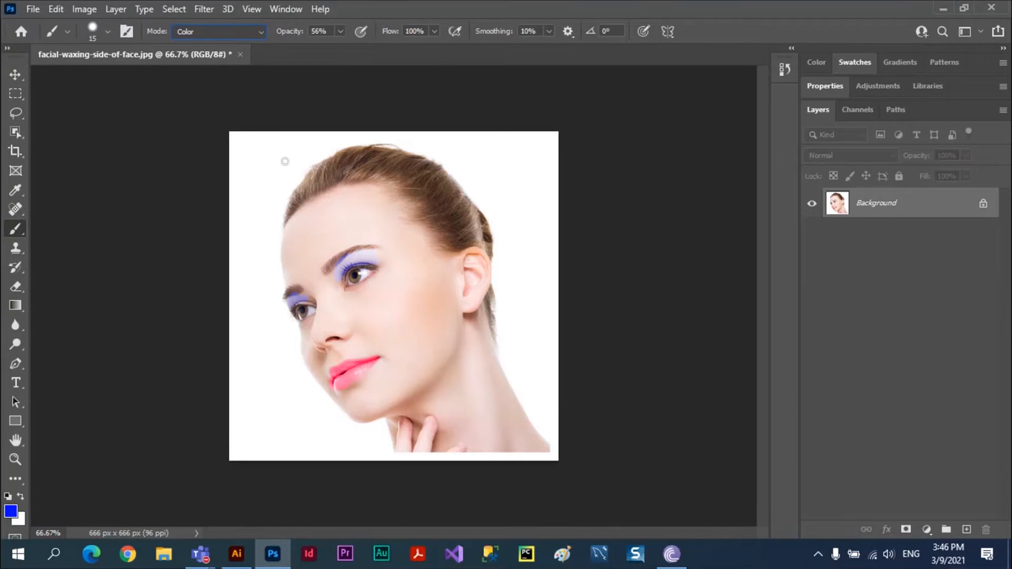
{"action": "left_click", "coordinate": [261, 32]}
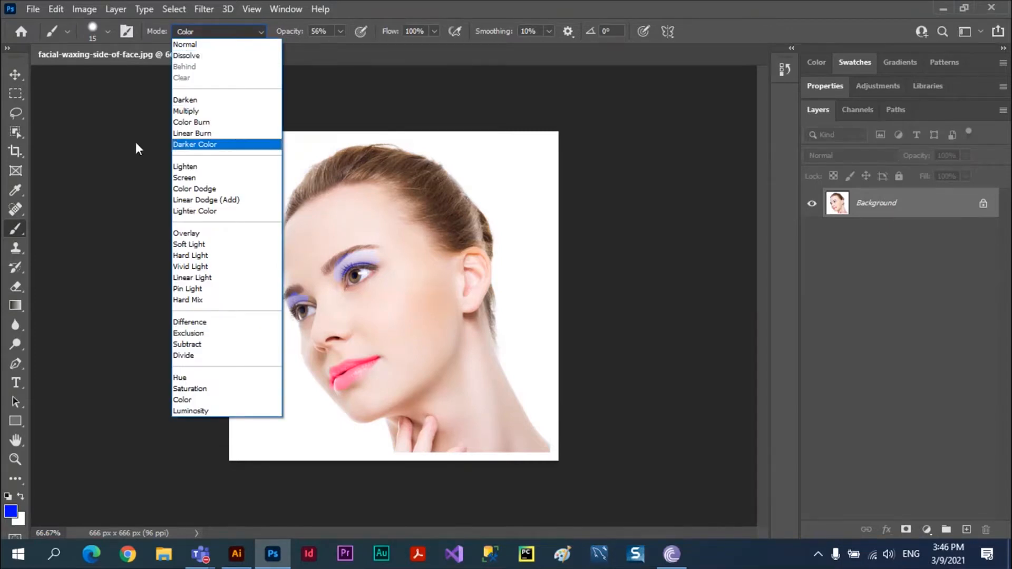
{"action": "left_click", "coordinate": [15, 74]}
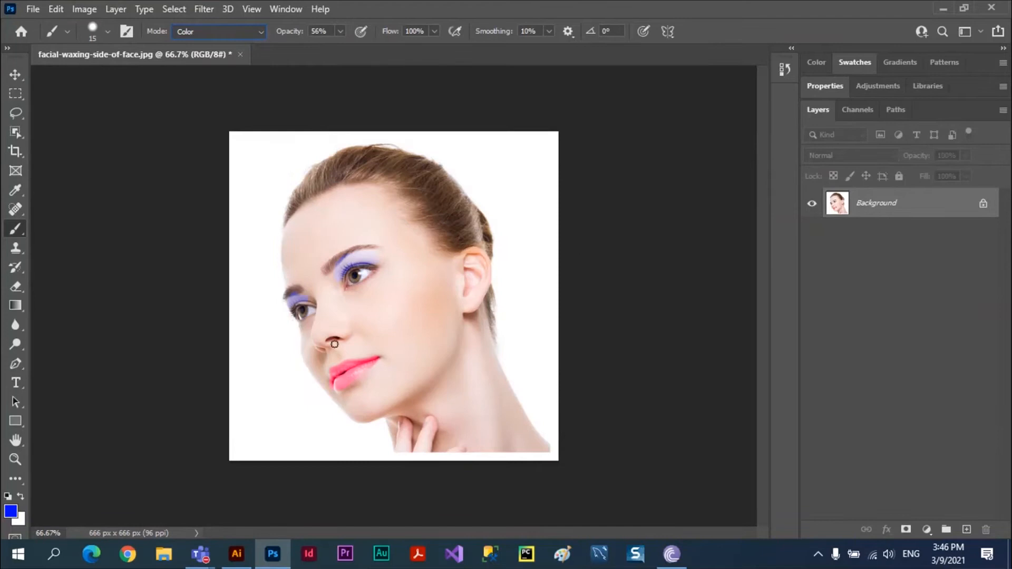
Step: Convert the locked Background into a regular layer with the default name
{"action": "left_click", "coordinate": [12, 75]}
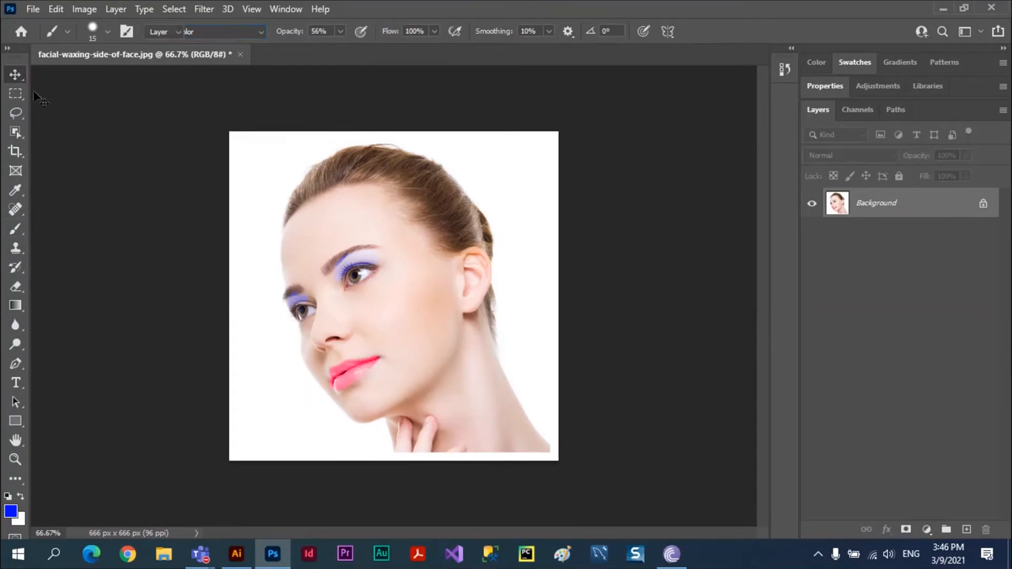
{"action": "double_click", "coordinate": [939, 211]}
{"action": "left_click", "coordinate": [627, 158]}
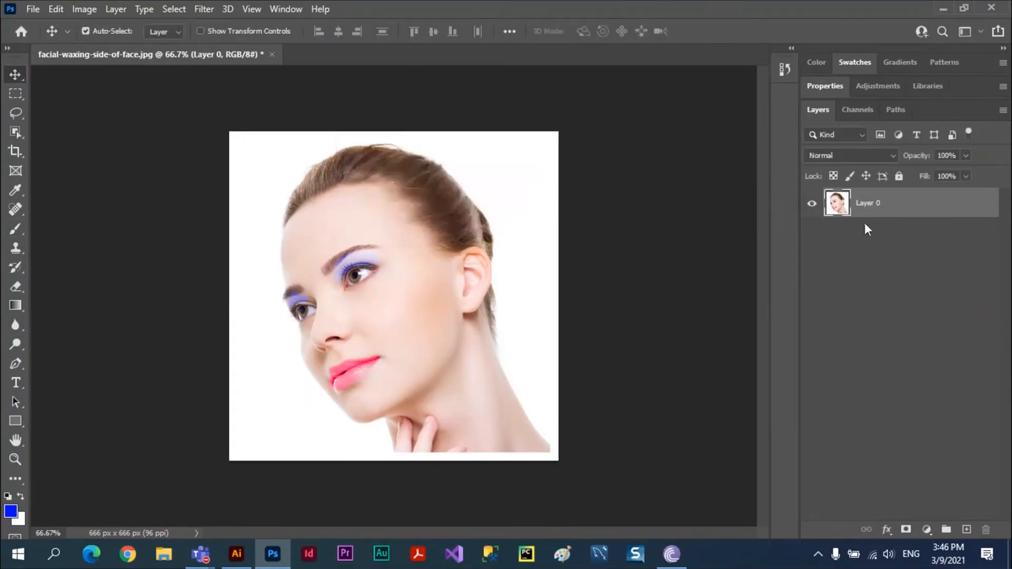
Step: Compare the blend modes offered for the layer with the modes offered for the Brush tool
{"action": "left_click", "coordinate": [892, 156]}
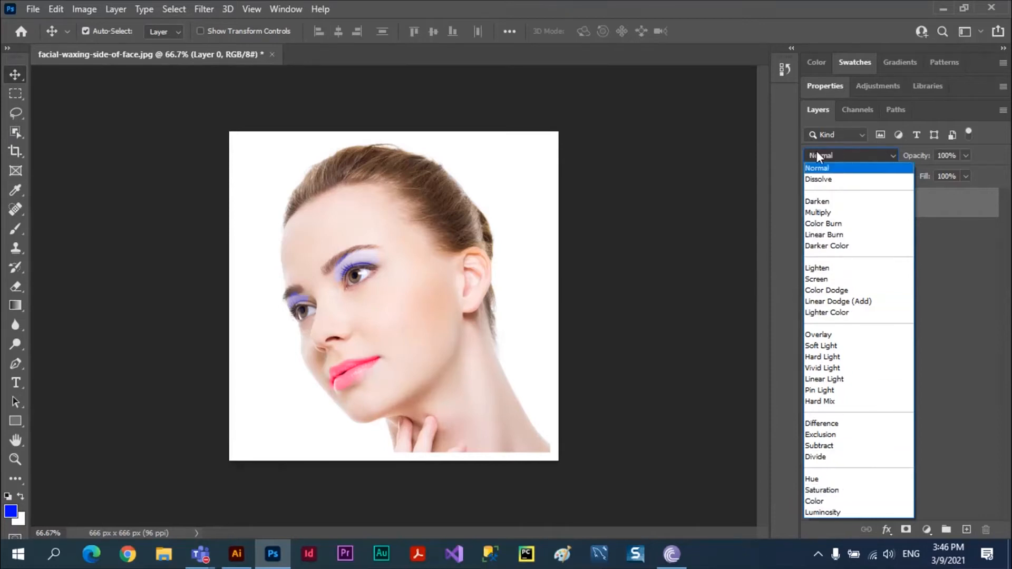
{"action": "left_click", "coordinate": [785, 151]}
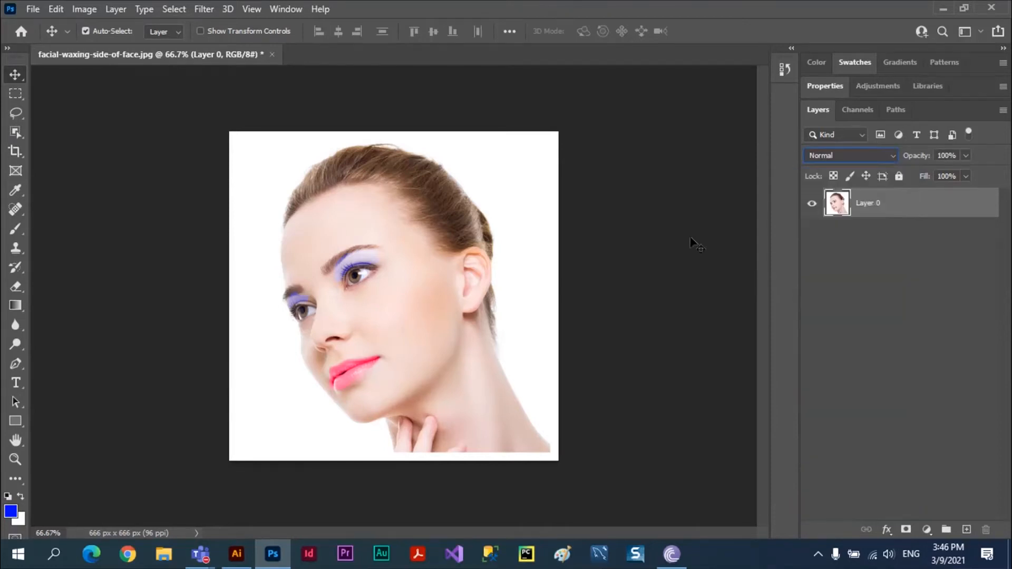
{"action": "left_click", "coordinate": [15, 230]}
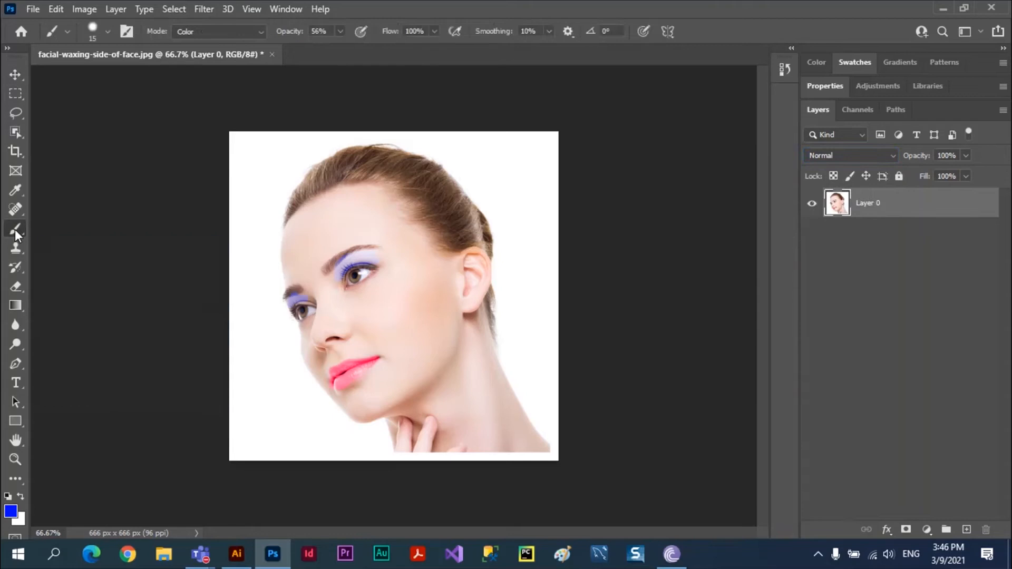
{"action": "left_click", "coordinate": [260, 33]}
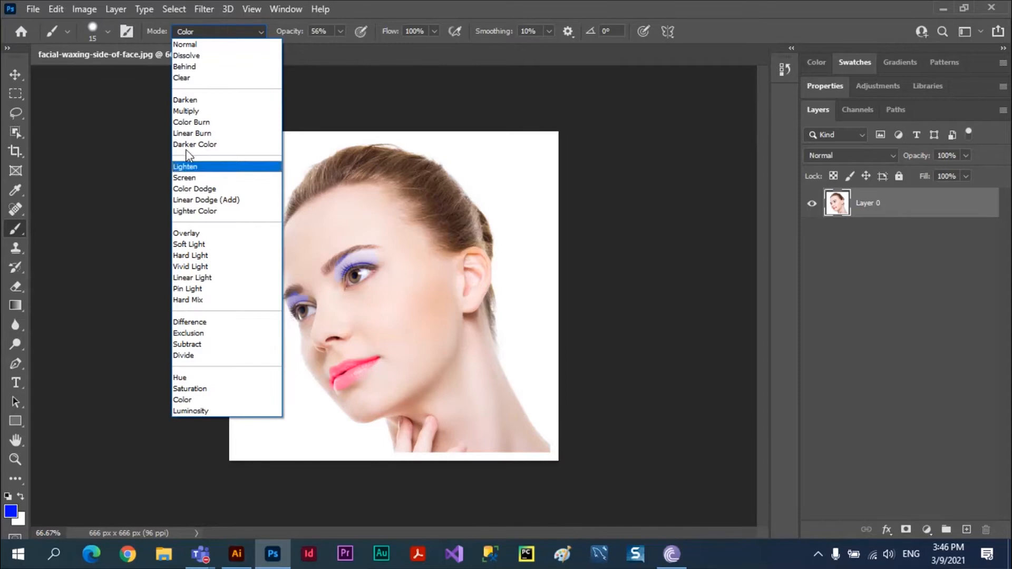
Step: Set the brush mode to Clear, enlarge the brush to 60, and test erasing across the woman's face, undoing the stroke
{"action": "left_click", "coordinate": [185, 79]}
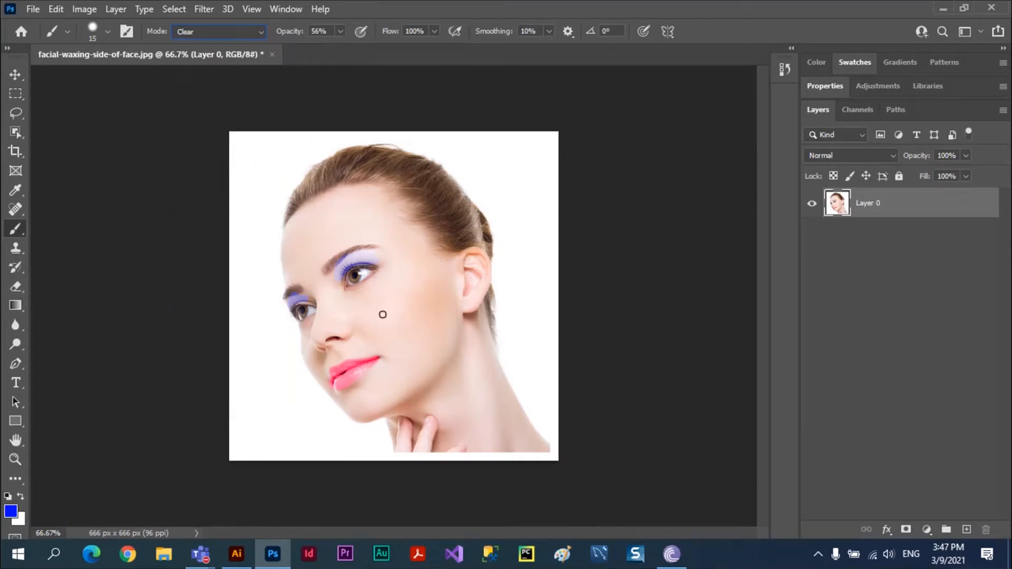
{"action": "key", "text": "]"}
{"action": "key", "text": "]"}
{"action": "key", "text": "]"}
{"action": "key", "text": "]"}
{"action": "key", "text": "]"}
{"action": "mouse_move", "coordinate": [450, 372]}
{"action": "left_mouse_down"}
{"action": "mouse_move", "coordinate": [437, 253]}
{"action": "mouse_move", "coordinate": [406, 407]}
{"action": "mouse_move", "coordinate": [403, 251]}
{"action": "mouse_move", "coordinate": [411, 395]}
{"action": "mouse_move", "coordinate": [370, 241]}
{"action": "mouse_move", "coordinate": [367, 360]}
{"action": "mouse_move", "coordinate": [348, 354]}
{"action": "mouse_move", "coordinate": [350, 300]}
{"action": "left_mouse_up"}
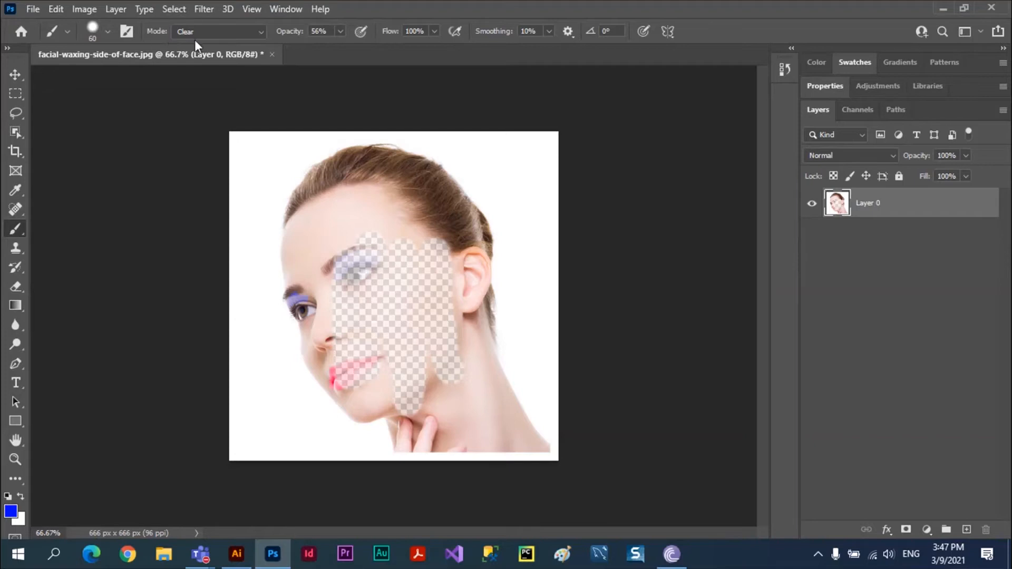
{"action": "key", "text": "ctrl+z"}
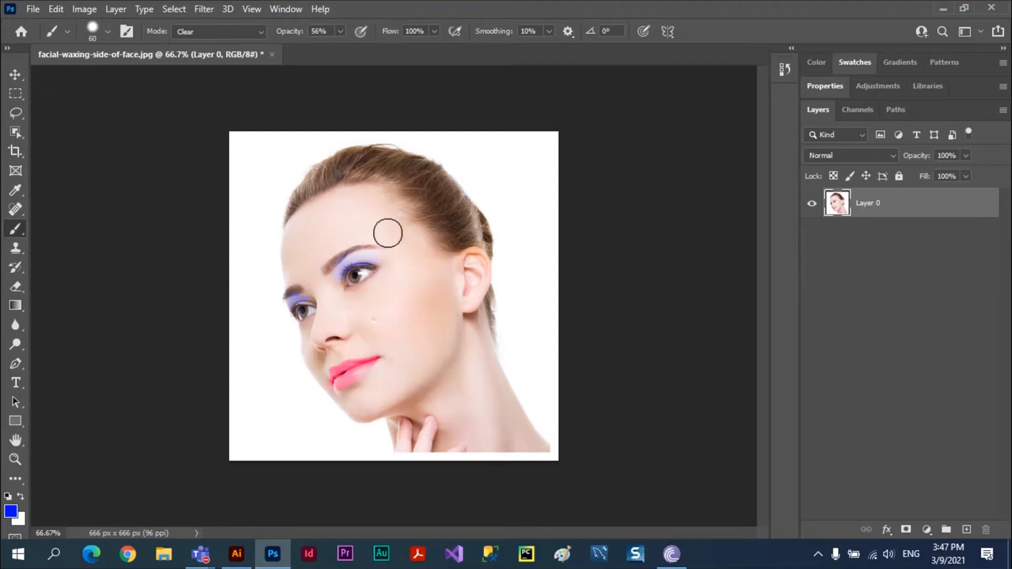
Step: Switch the brush to Behind mode and dab blue on the small cleared spot on the woman's cheek
{"action": "left_click", "coordinate": [260, 31]}
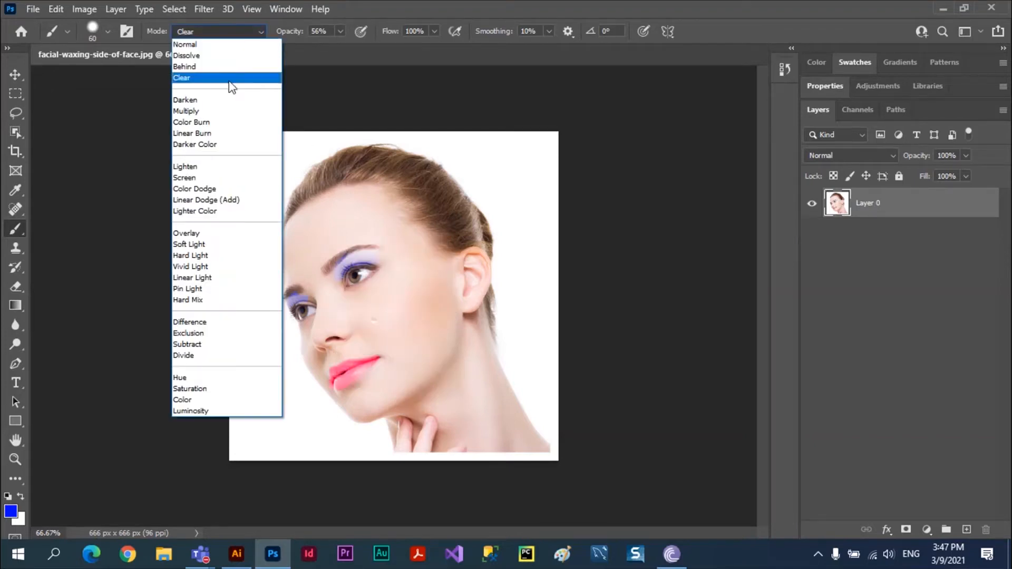
{"action": "left_click", "coordinate": [204, 71]}
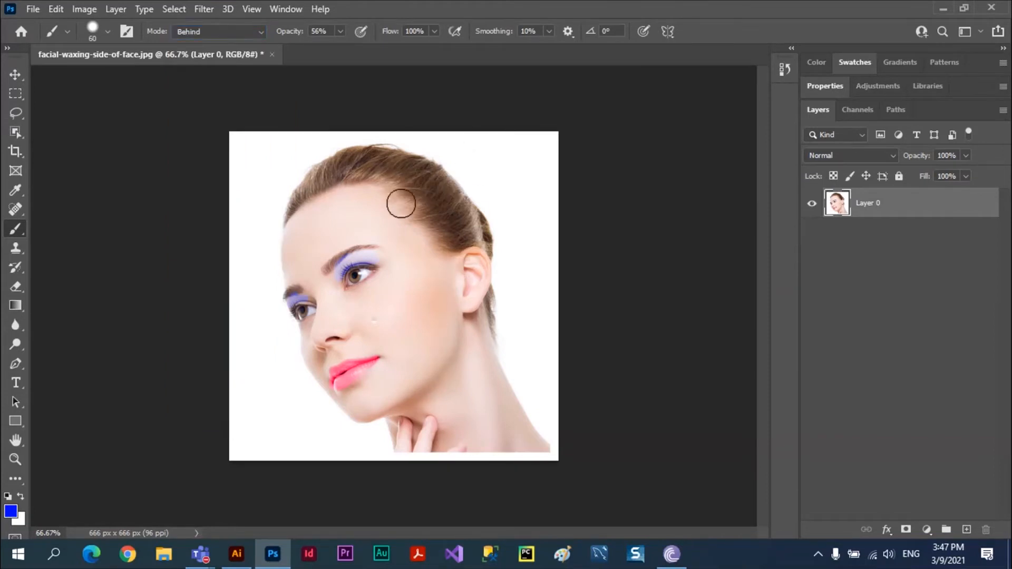
{"action": "left_click", "coordinate": [375, 319]}
Step: Shift the photo down to expose transparent canvas and paint blue Behind-mode strokes from there across the photo's upper edge
{"action": "left_click", "coordinate": [16, 74]}
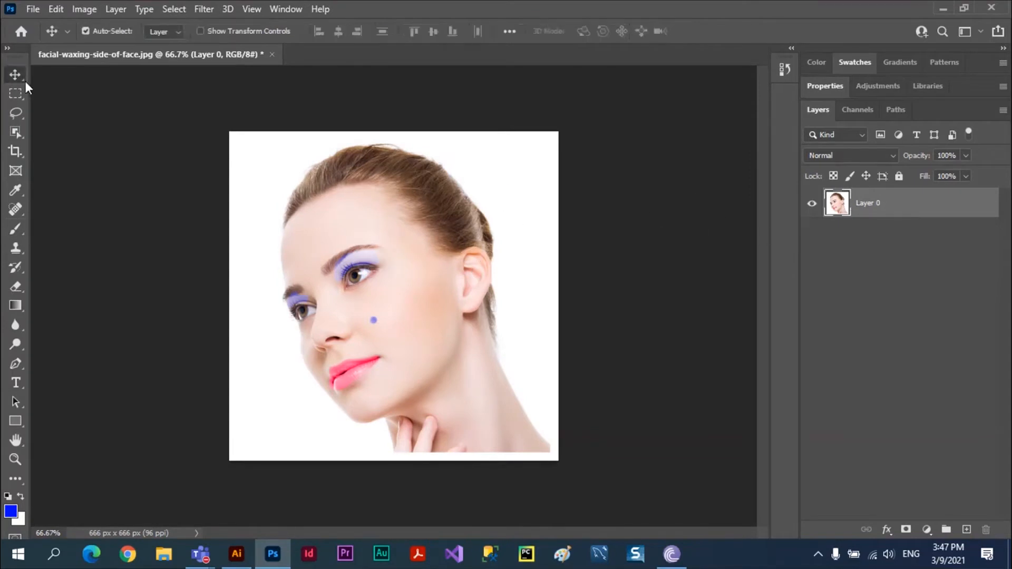
{"action": "left_click_drag", "start_coordinate": [390, 248], "coordinate": [430, 348]}
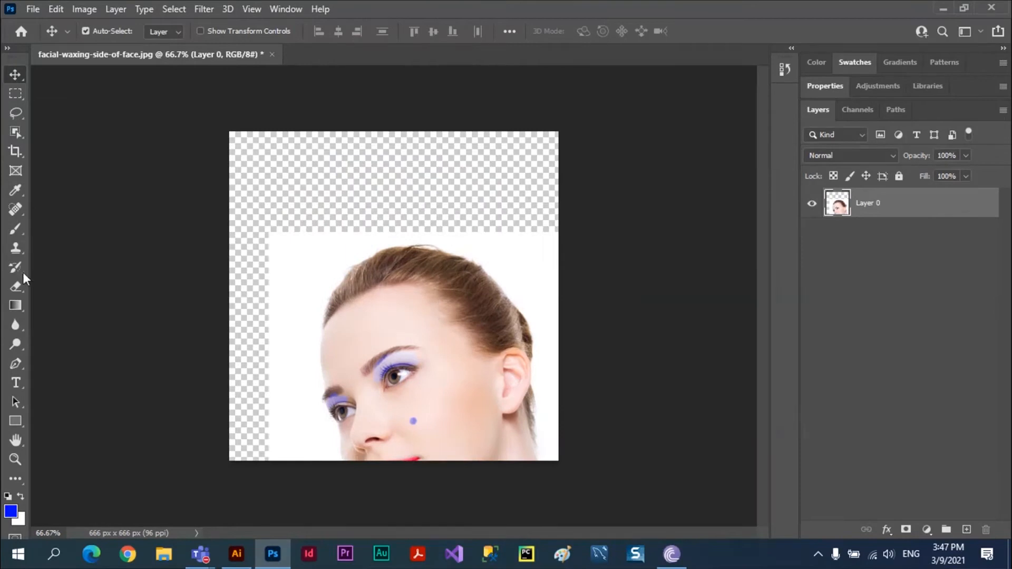
{"action": "left_click", "coordinate": [19, 231]}
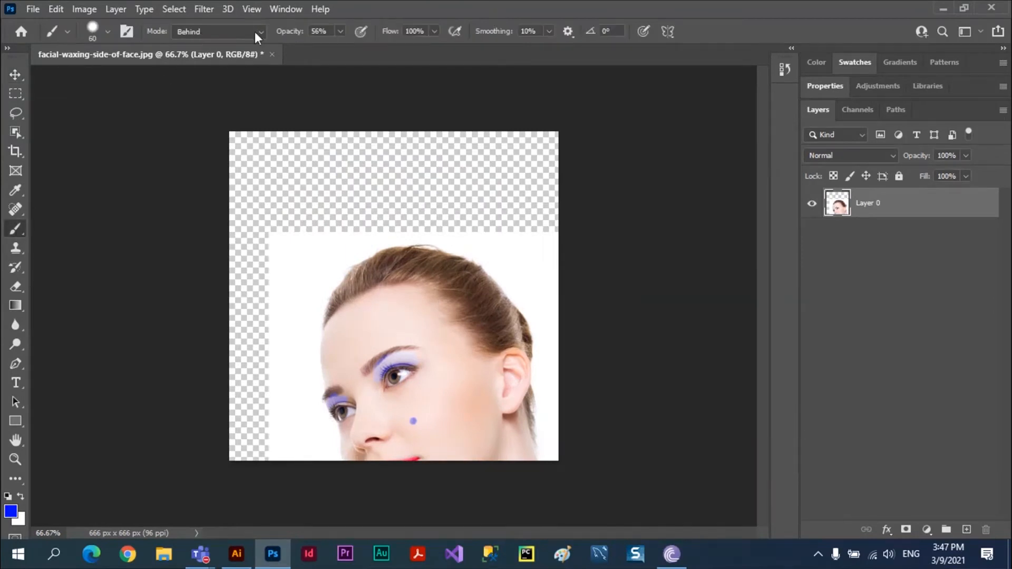
{"action": "mouse_move", "coordinate": [373, 154]}
{"action": "left_mouse_down"}
{"action": "mouse_move", "coordinate": [392, 246]}
{"action": "mouse_move", "coordinate": [413, 156]}
{"action": "mouse_move", "coordinate": [422, 232]}
{"action": "mouse_move", "coordinate": [464, 158]}
{"action": "mouse_move", "coordinate": [472, 232]}
{"action": "left_mouse_up"}
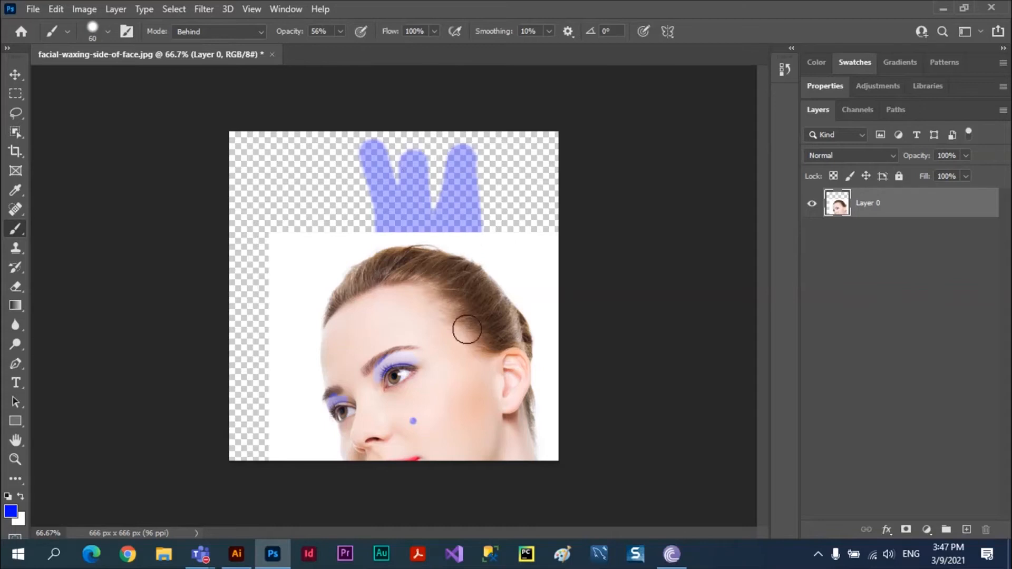
{"action": "mouse_move", "coordinate": [317, 161]}
{"action": "left_mouse_down"}
{"action": "mouse_move", "coordinate": [387, 323]}
{"action": "mouse_move", "coordinate": [280, 175]}
{"action": "mouse_move", "coordinate": [343, 334]}
{"action": "mouse_move", "coordinate": [302, 162]}
{"action": "mouse_move", "coordinate": [378, 246]}
{"action": "mouse_move", "coordinate": [400, 296]}
{"action": "mouse_move", "coordinate": [400, 175]}
{"action": "mouse_move", "coordinate": [438, 288]}
{"action": "mouse_move", "coordinate": [467, 164]}
{"action": "mouse_move", "coordinate": [496, 280]}
{"action": "mouse_move", "coordinate": [509, 173]}
{"action": "mouse_move", "coordinate": [527, 284]}
{"action": "left_mouse_up"}
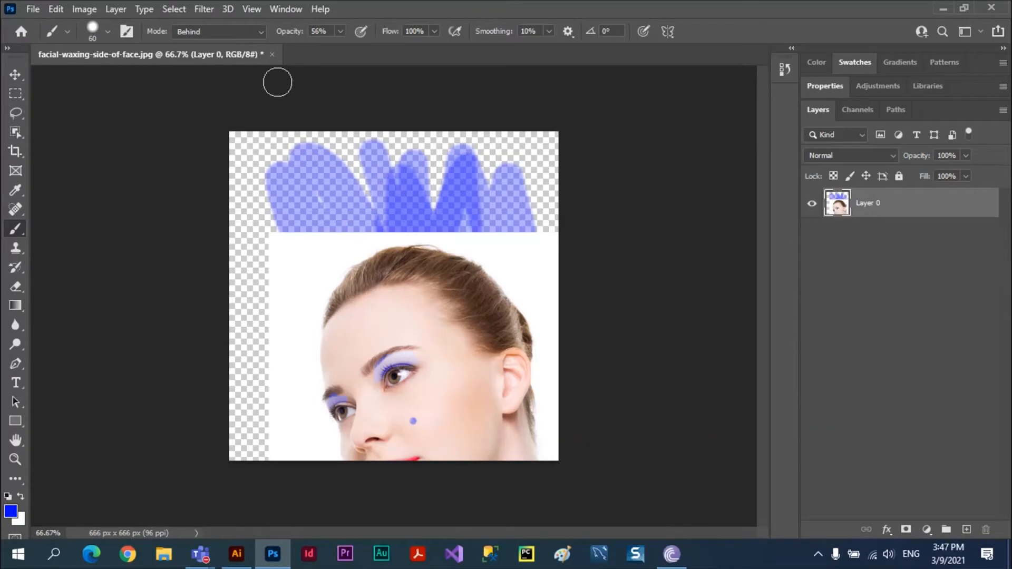
Step: Set the brush mode to Normal and paint a blue stroke from the transparent area down over the photo
{"action": "left_click", "coordinate": [260, 31]}
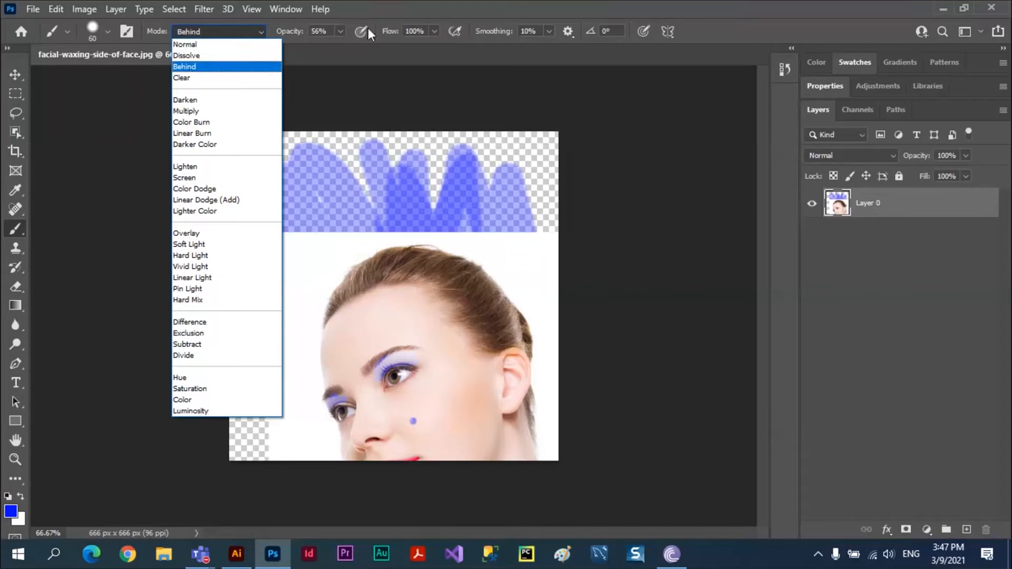
{"action": "left_click", "coordinate": [226, 43]}
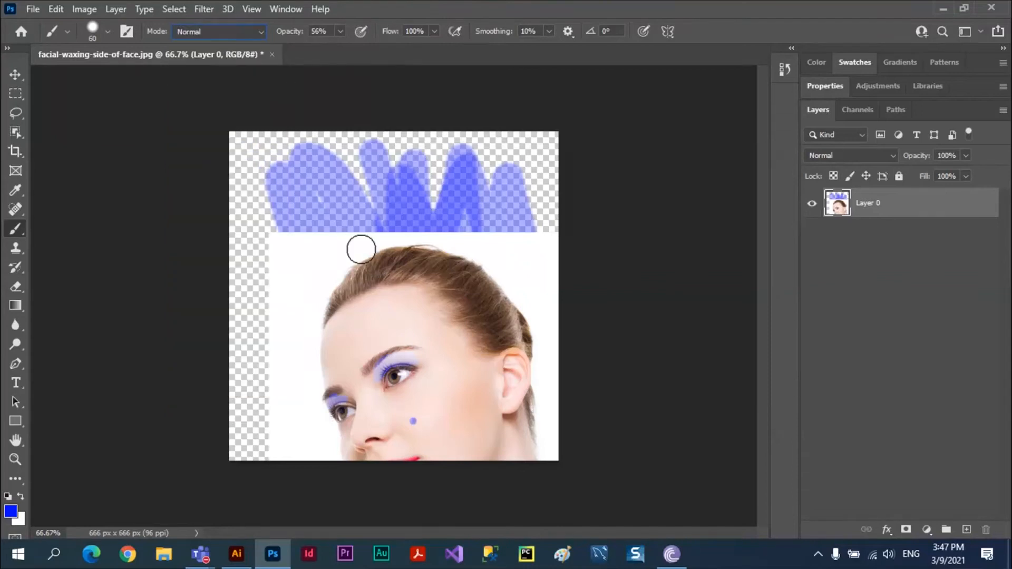
{"action": "mouse_move", "coordinate": [328, 186]}
{"action": "left_mouse_down"}
{"action": "mouse_move", "coordinate": [333, 239]}
{"action": "mouse_move", "coordinate": [321, 300]}
{"action": "mouse_move", "coordinate": [304, 175]}
{"action": "mouse_move", "coordinate": [303, 299]}
{"action": "left_mouse_up"}
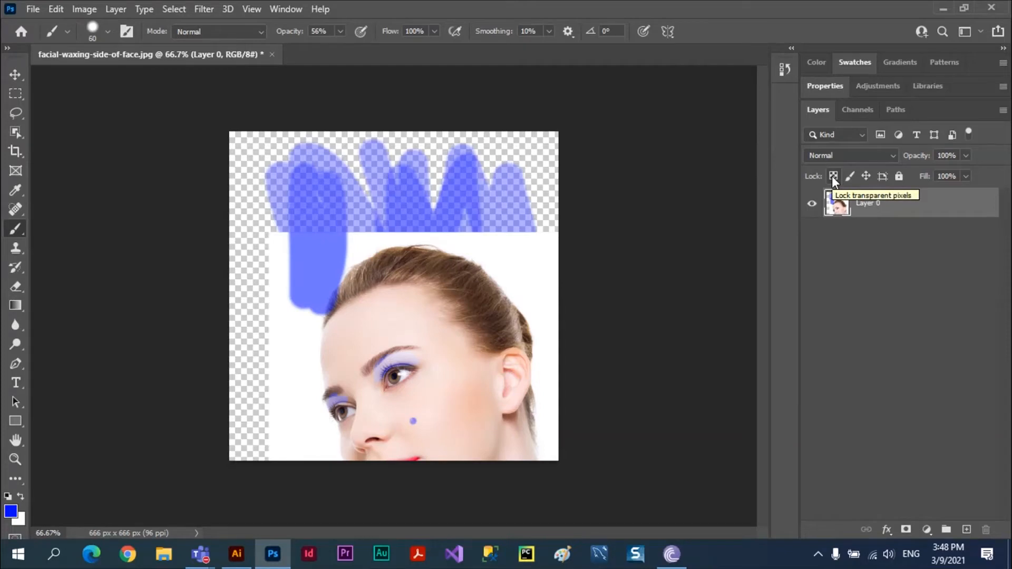
Step: Close the edited portrait without saving and reopen facial-waxing-side-of-face.jpg
{"action": "left_click", "coordinate": [272, 55]}
{"action": "left_click", "coordinate": [494, 215]}
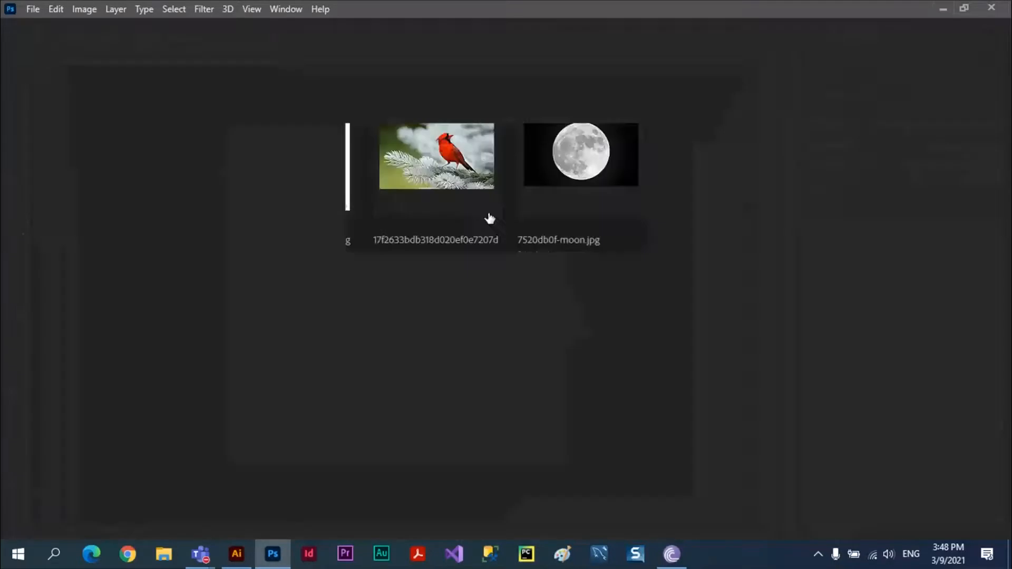
{"action": "left_click", "coordinate": [292, 165]}
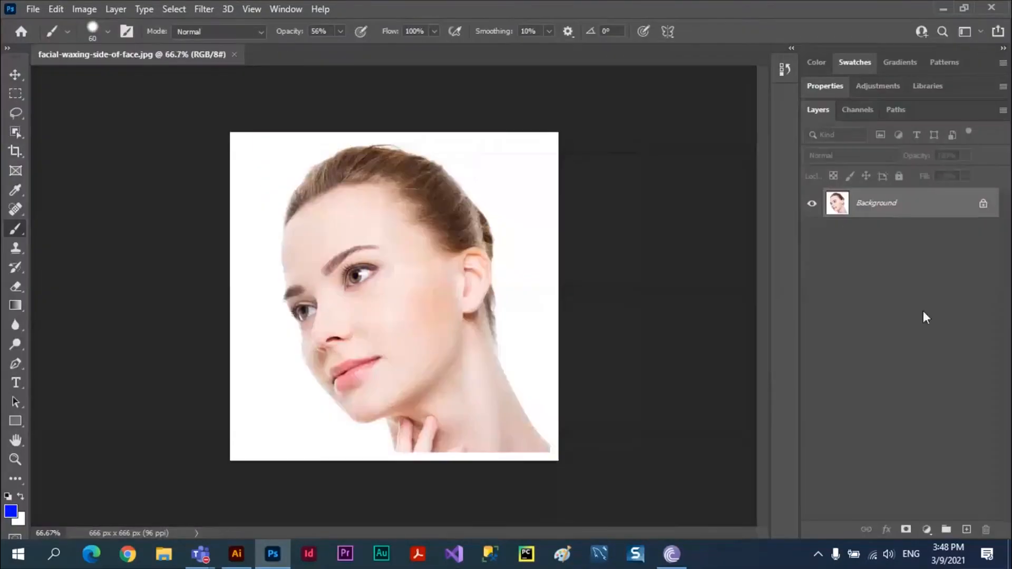
Step: Replace the locked Background photo with a single empty transparent layer, deleting the photo layer
{"action": "double_click", "coordinate": [928, 212]}
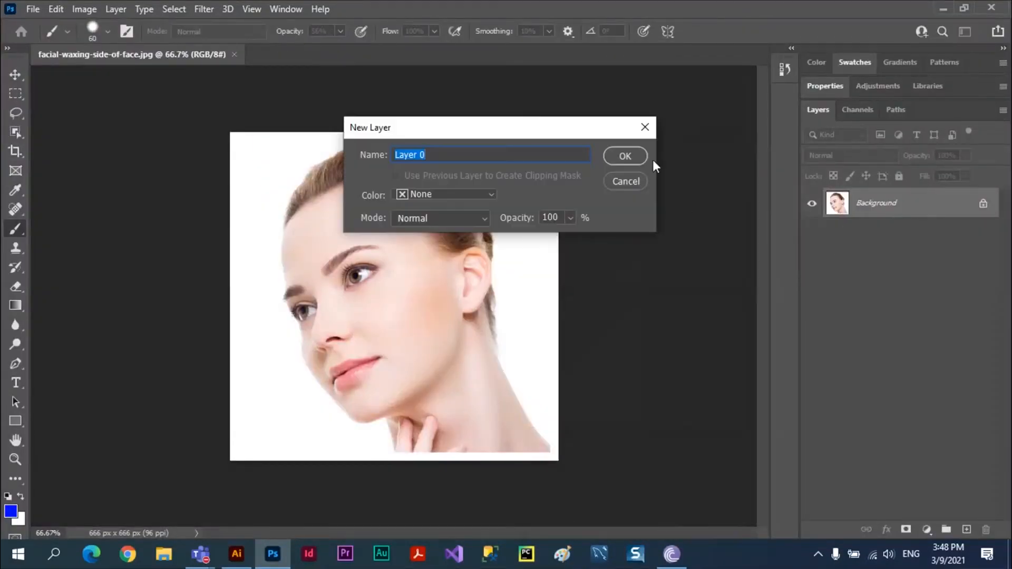
{"action": "left_click", "coordinate": [633, 157]}
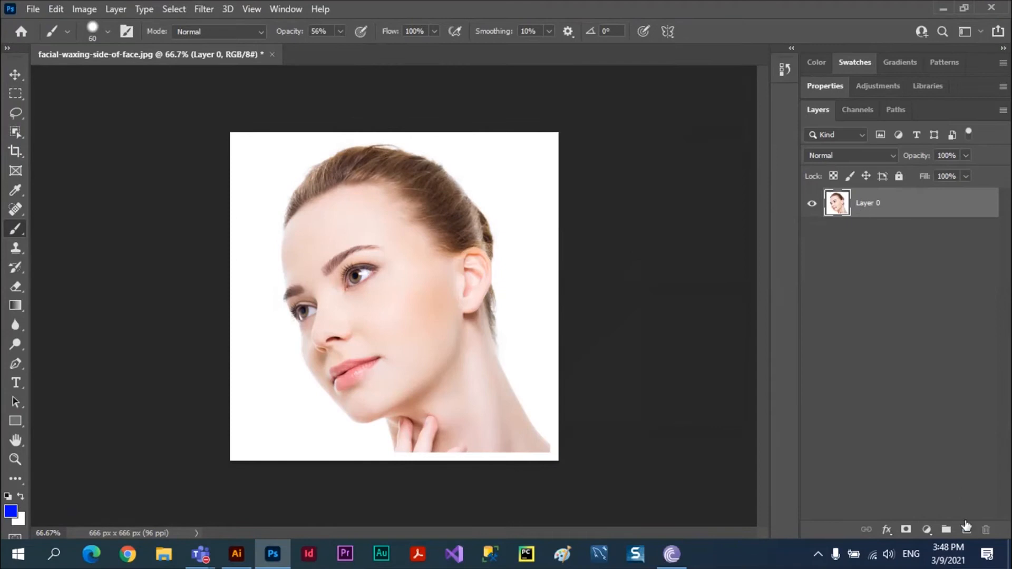
{"action": "left_click", "coordinate": [967, 527]}
{"action": "left_click", "coordinate": [922, 242]}
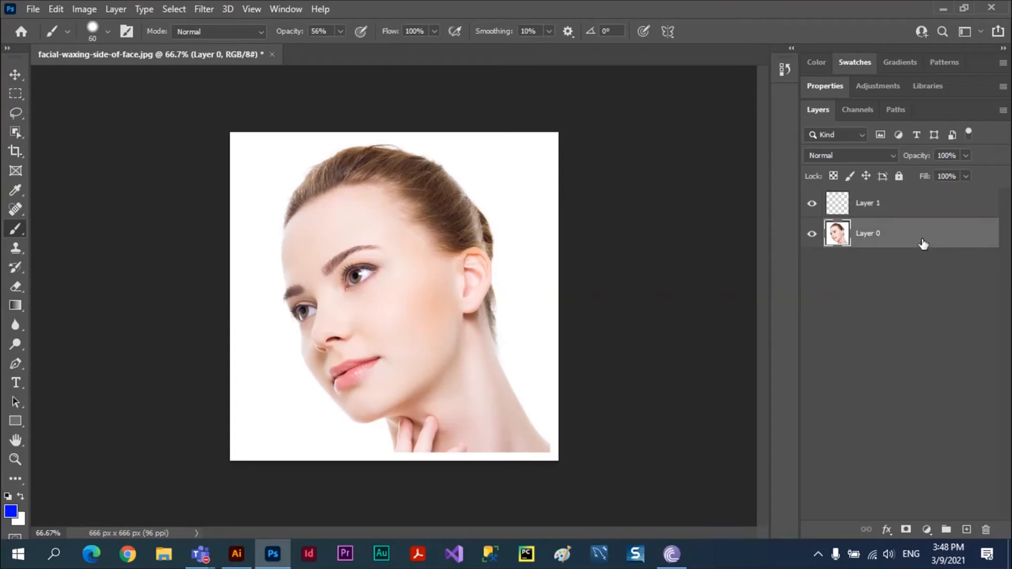
{"action": "left_click", "coordinate": [986, 529]}
{"action": "left_click", "coordinate": [442, 216]}
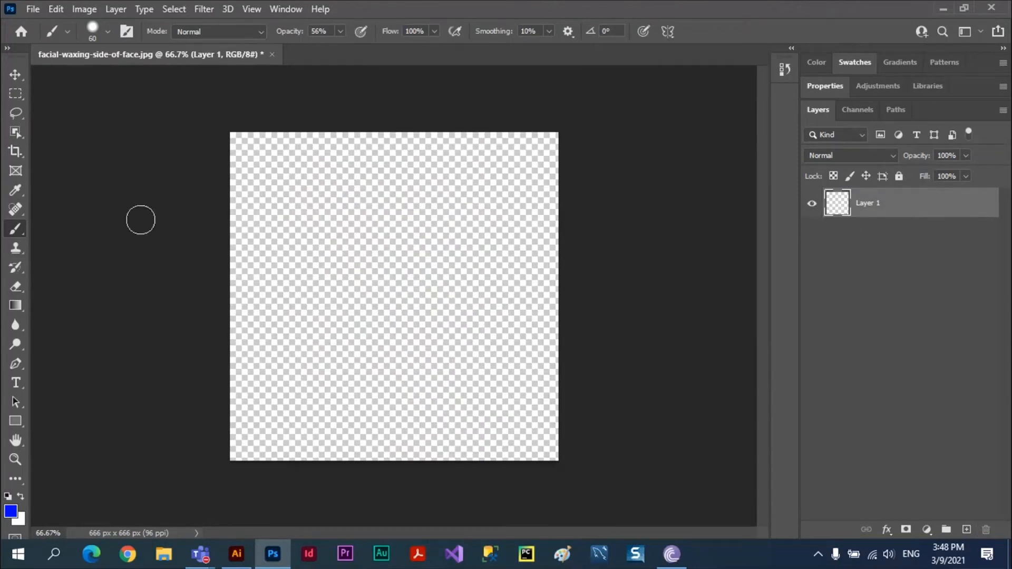
Step: Choose the Brush tool and change the foreground color to dark brown (2d0101)
{"action": "right_click", "coordinate": [14, 232]}
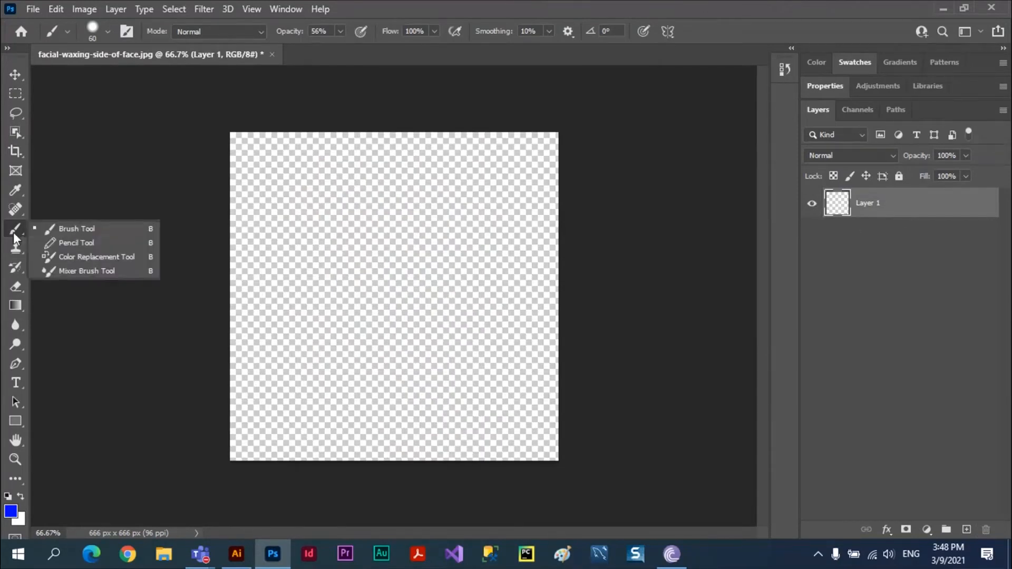
{"action": "left_click", "coordinate": [81, 229]}
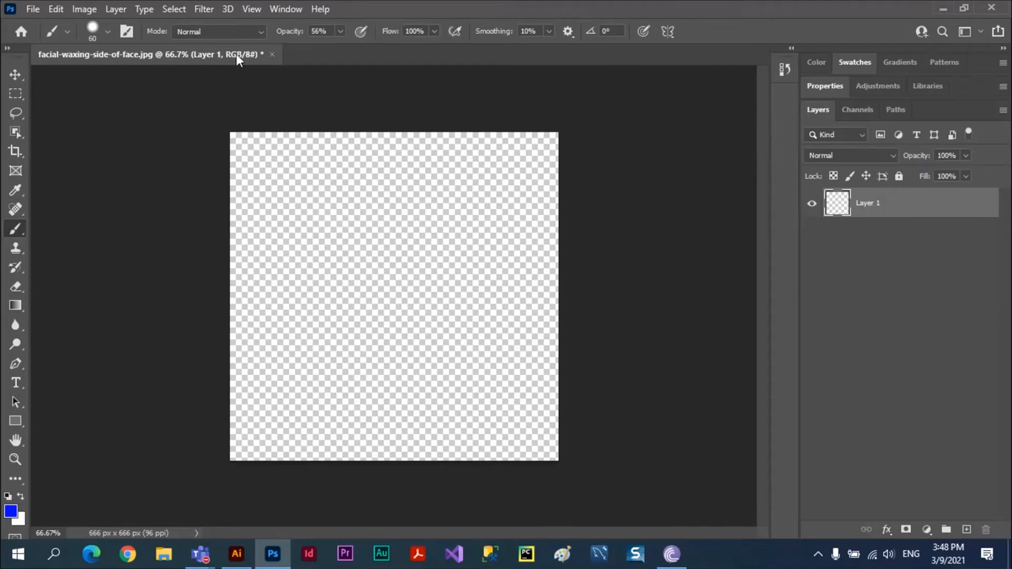
{"action": "left_click", "coordinate": [9, 514]}
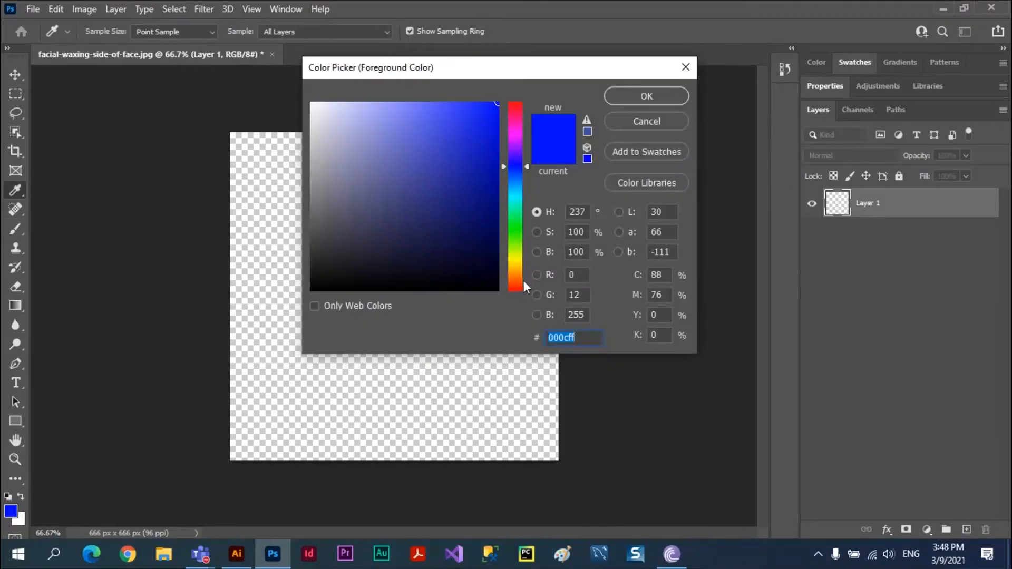
{"action": "left_click_drag", "start_coordinate": [523, 280], "coordinate": [520, 305]}
{"action": "left_click_drag", "start_coordinate": [492, 260], "coordinate": [496, 258]}
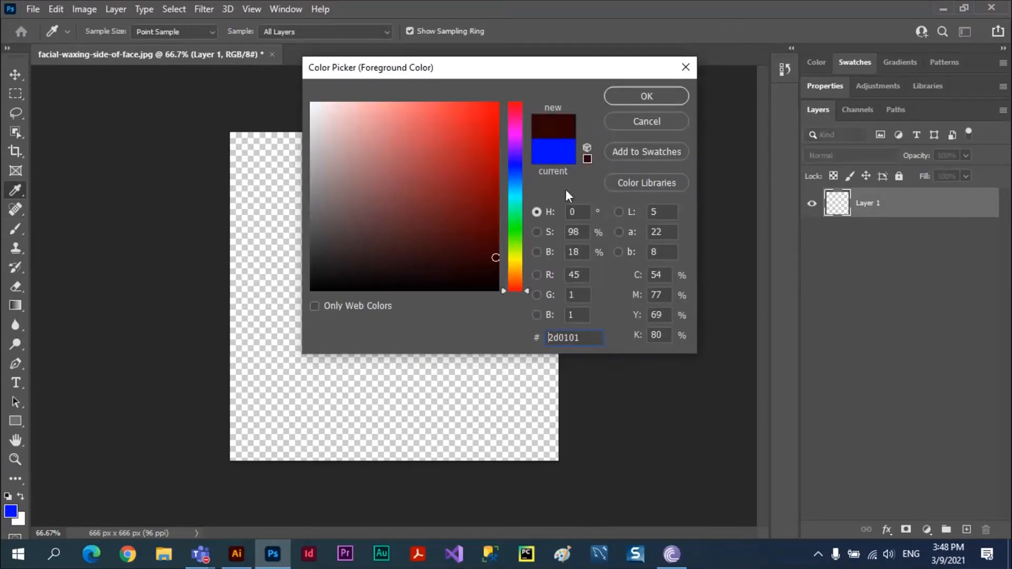
{"action": "left_click", "coordinate": [646, 98]}
Step: Try painting a tree trunk at 56% brush opacity on the empty layer and undo both strokes
{"action": "left_click_drag", "start_coordinate": [343, 445], "coordinate": [370, 338]}
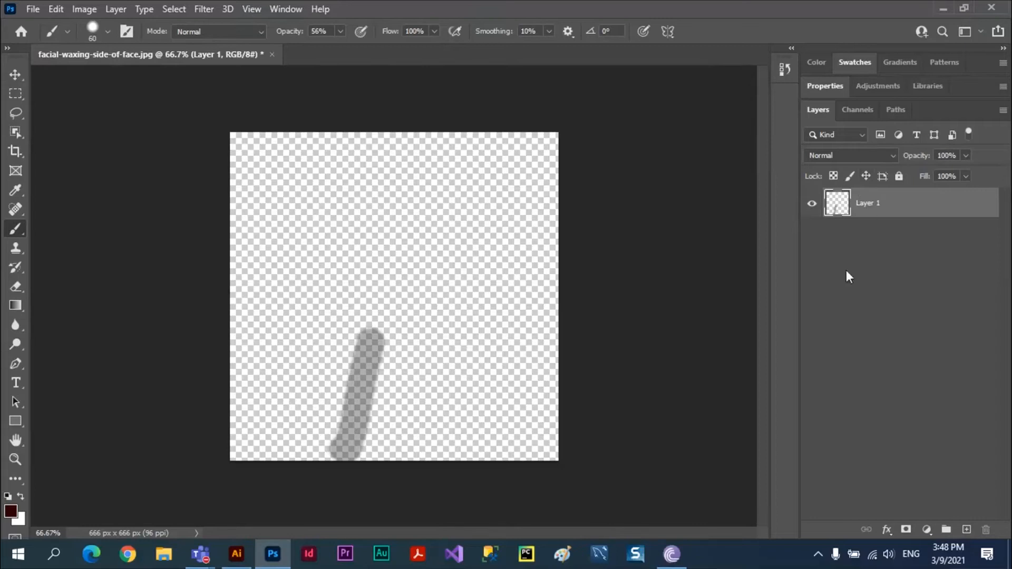
{"action": "left_click_drag", "start_coordinate": [371, 365], "coordinate": [375, 170]}
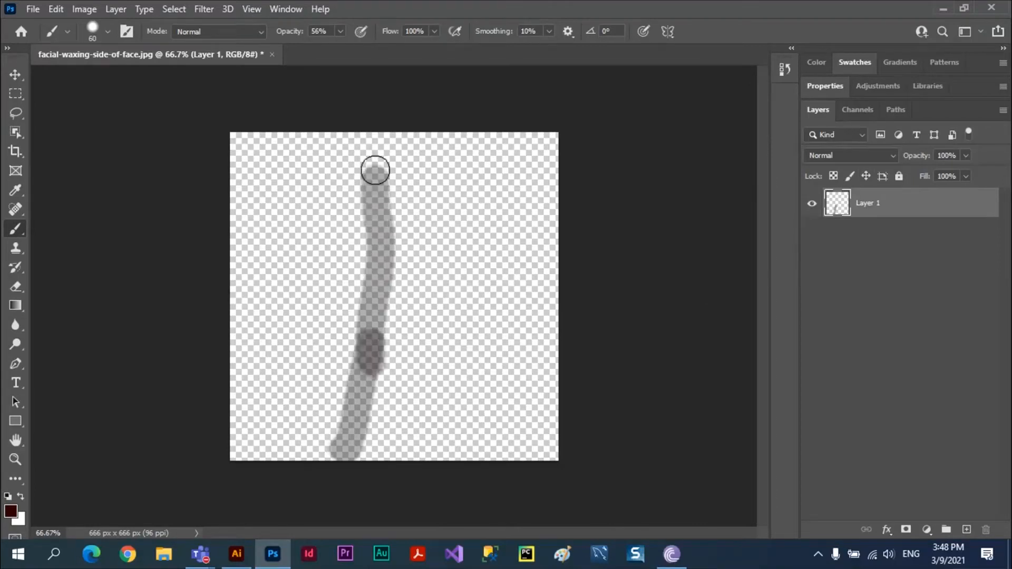
{"action": "key", "text": "ctrl+z"}
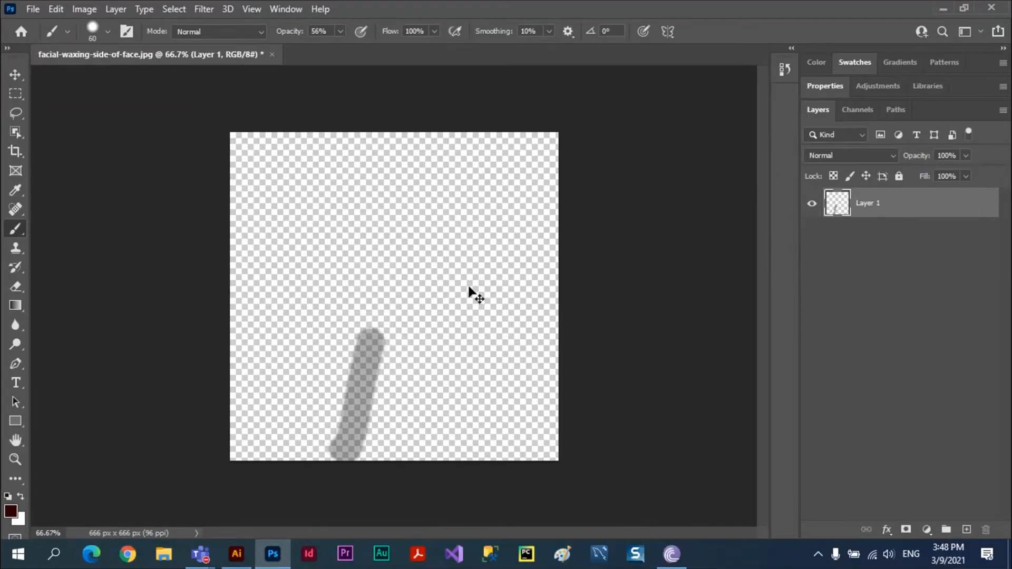
{"action": "key", "text": "ctrl+z"}
Step: Raise the brush opacity to 100% and paint a dark brown tree trunk with a branch on each side
{"action": "left_click", "coordinate": [341, 31]}
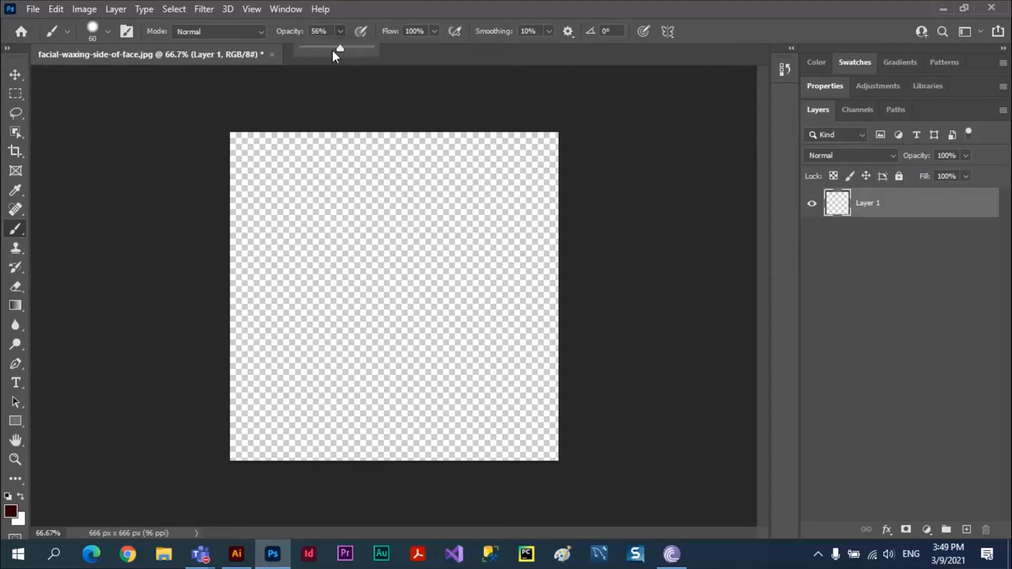
{"action": "left_click_drag", "start_coordinate": [337, 47], "coordinate": [419, 56]}
{"action": "mouse_move", "coordinate": [361, 478]}
{"action": "left_mouse_down"}
{"action": "mouse_move", "coordinate": [353, 452]}
{"action": "mouse_move", "coordinate": [397, 218]}
{"action": "mouse_move", "coordinate": [395, 138]}
{"action": "mouse_move", "coordinate": [381, 206]}
{"action": "mouse_move", "coordinate": [384, 308]}
{"action": "mouse_move", "coordinate": [374, 268]}
{"action": "mouse_move", "coordinate": [402, 339]}
{"action": "mouse_move", "coordinate": [384, 442]}
{"action": "mouse_move", "coordinate": [358, 463]}
{"action": "left_mouse_up"}
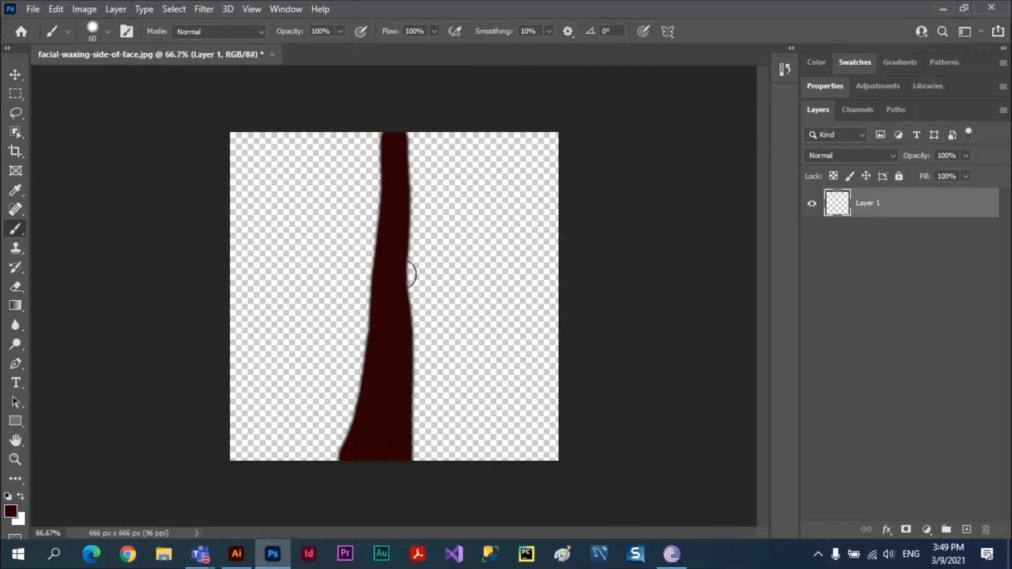
{"action": "mouse_move", "coordinate": [409, 275]}
{"action": "left_mouse_down"}
{"action": "mouse_move", "coordinate": [404, 138]}
{"action": "mouse_move", "coordinate": [415, 293]}
{"action": "left_mouse_up"}
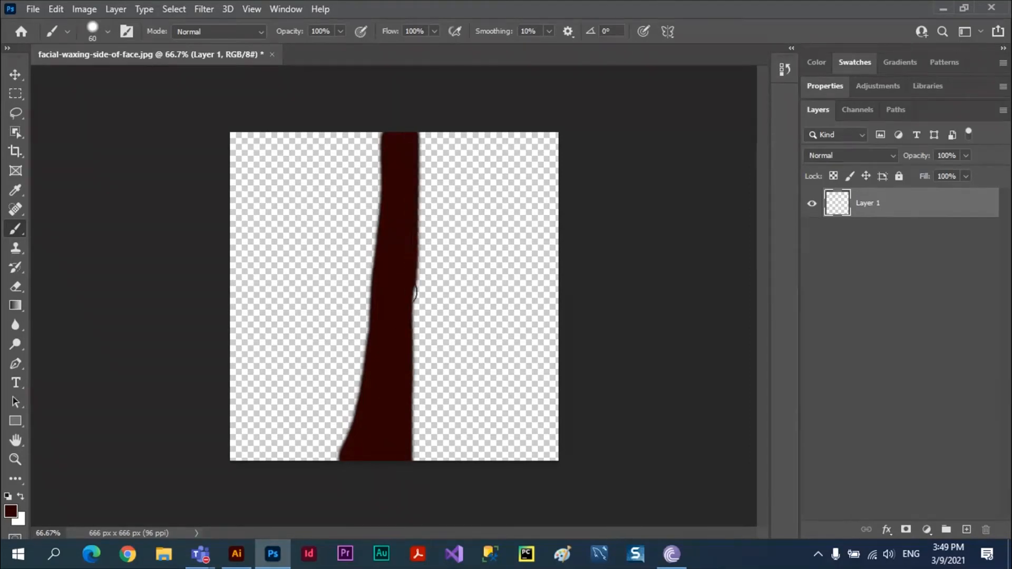
{"action": "mouse_move", "coordinate": [422, 231]}
{"action": "left_mouse_down"}
{"action": "mouse_move", "coordinate": [463, 219]}
{"action": "mouse_move", "coordinate": [502, 158]}
{"action": "mouse_move", "coordinate": [534, 139]}
{"action": "left_mouse_up"}
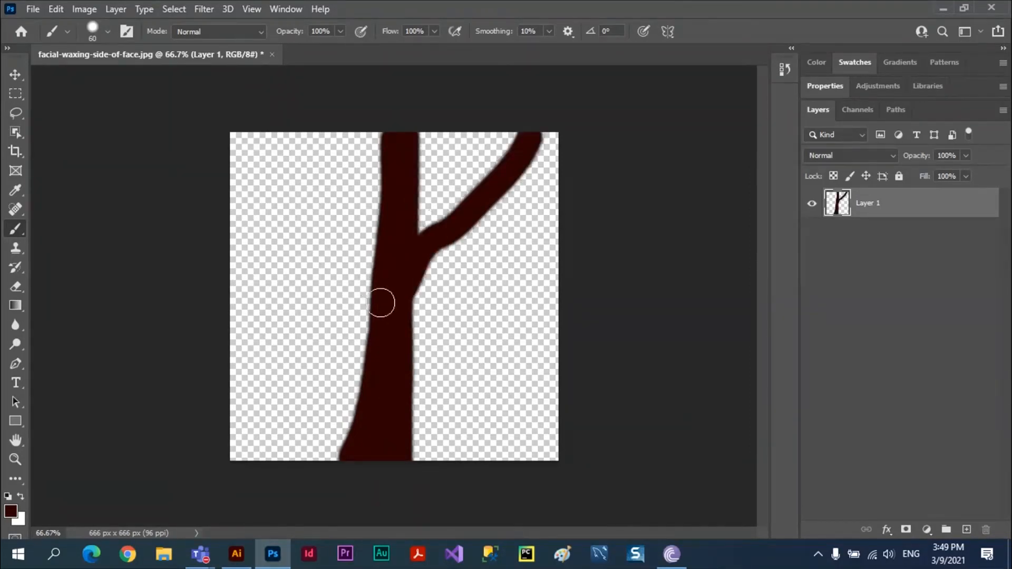
{"action": "mouse_move", "coordinate": [380, 303]}
{"action": "left_mouse_down"}
{"action": "mouse_move", "coordinate": [324, 248]}
{"action": "mouse_move", "coordinate": [279, 159]}
{"action": "left_mouse_up"}
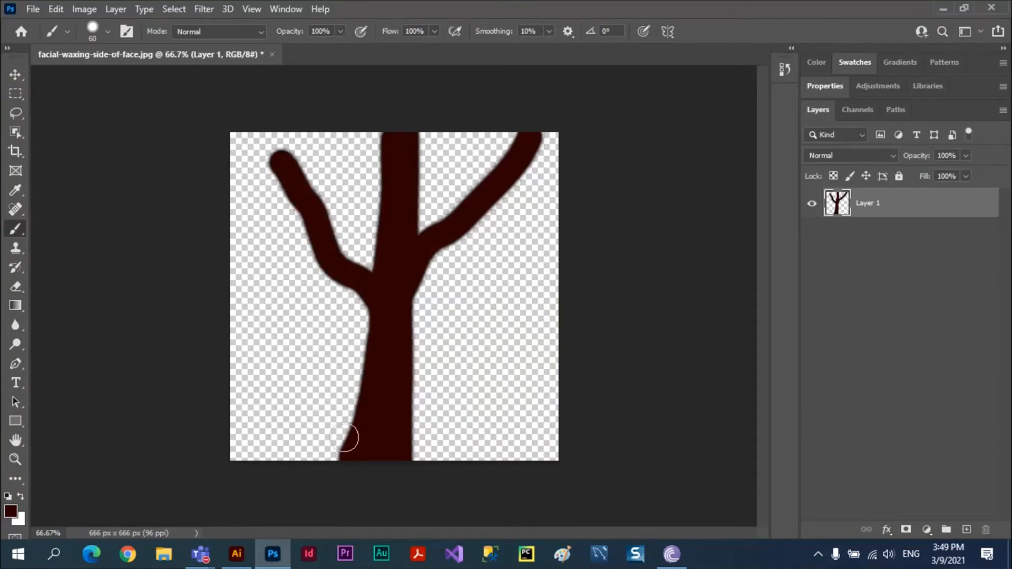
Step: Change the foreground color to light coral red (fe6565) and lower the brush opacity to 47%
{"action": "left_click", "coordinate": [12, 512]}
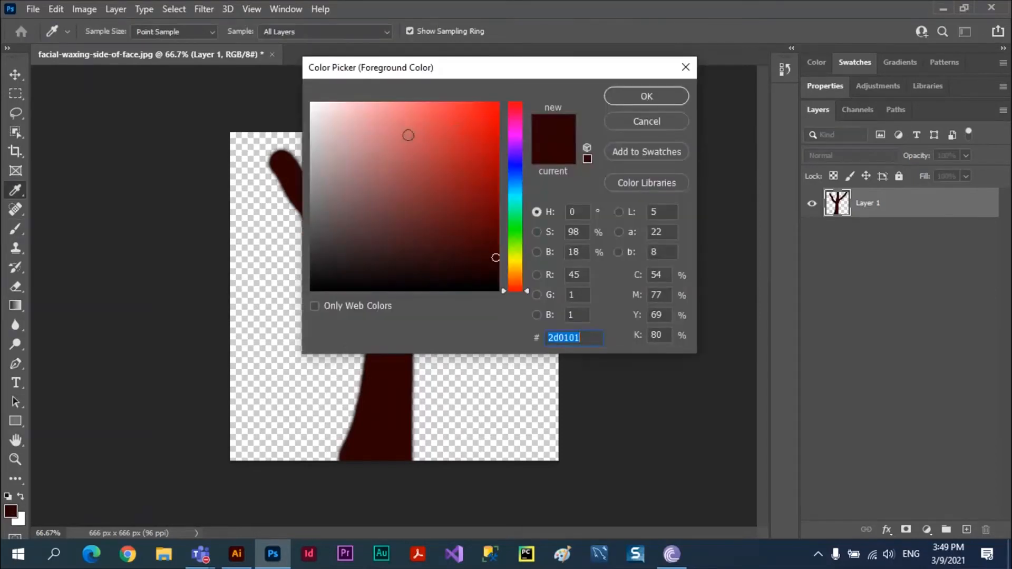
{"action": "mouse_move", "coordinate": [459, 226]}
{"action": "left_mouse_down"}
{"action": "mouse_move", "coordinate": [434, 201]}
{"action": "mouse_move", "coordinate": [424, 104]}
{"action": "left_mouse_up"}
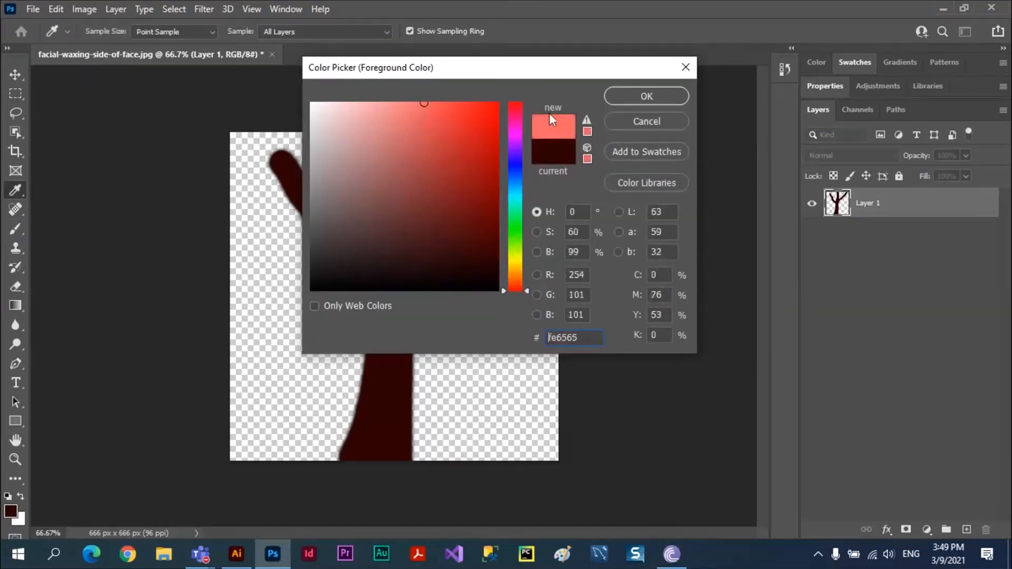
{"action": "left_click", "coordinate": [628, 96]}
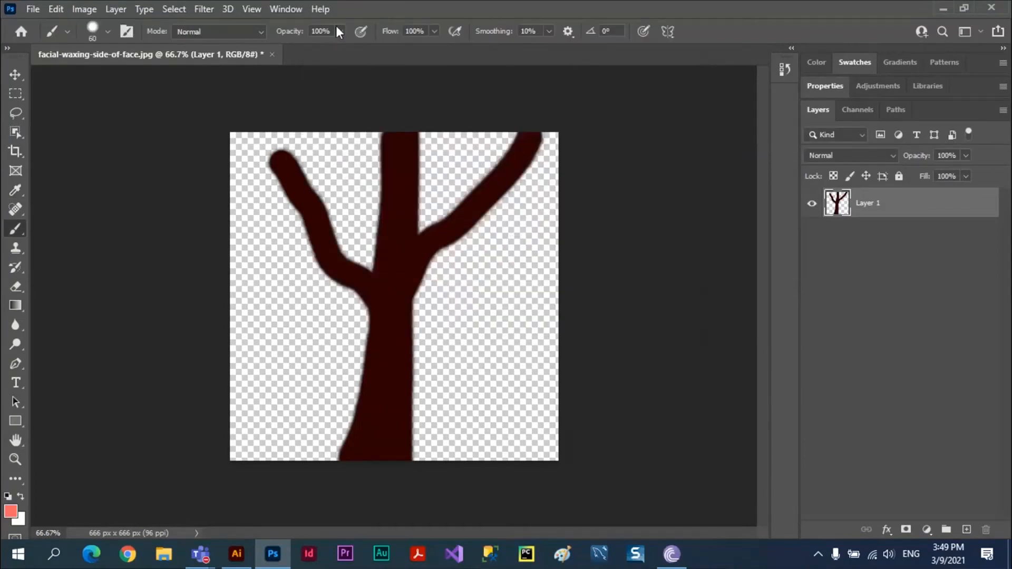
{"action": "left_click_drag", "start_coordinate": [340, 32], "coordinate": [305, 49]}
Step: Try painting a translucent coral stroke up the trunk's left edge with transparency unlocked, and undo it
{"action": "left_click", "coordinate": [343, 453]}
{"action": "left_click_drag", "start_coordinate": [342, 452], "coordinate": [374, 292]}
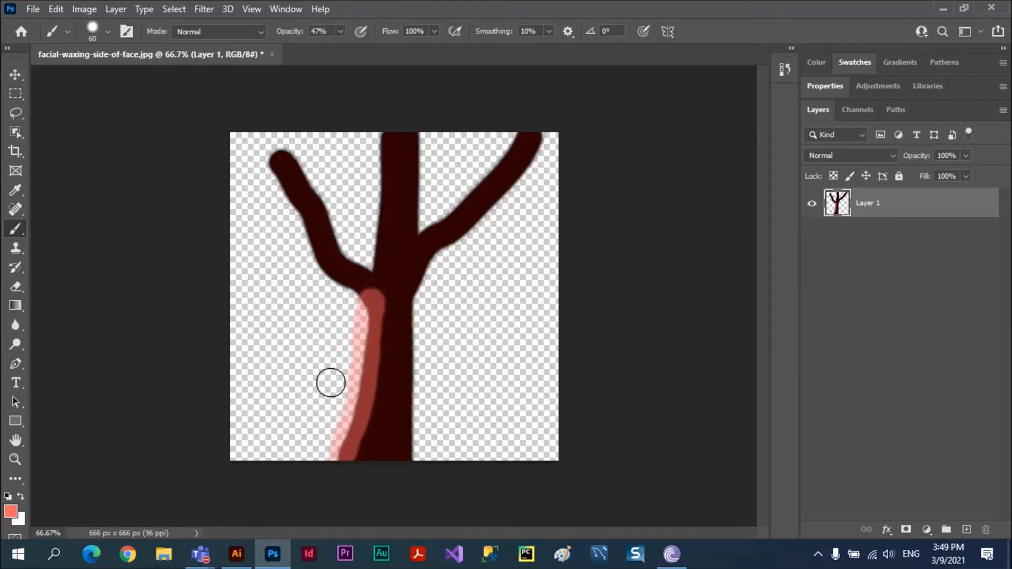
{"action": "key", "text": "ctrl+z"}
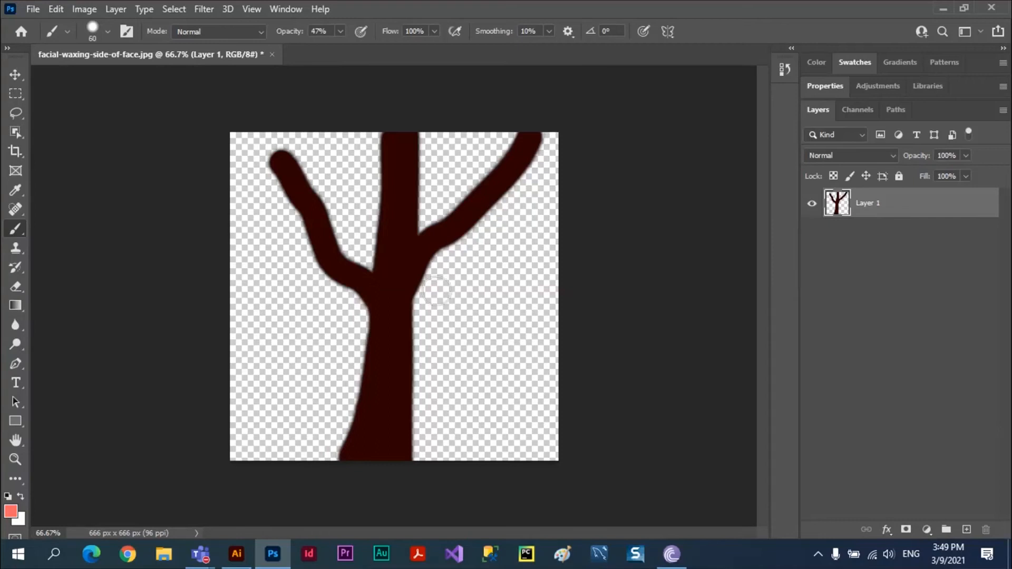
Step: Lock the layer's transparent pixels and paint coral highlights along the left edges of the trunk and left branch and the right branch's underside
{"action": "left_click", "coordinate": [835, 176]}
{"action": "left_click_drag", "start_coordinate": [340, 456], "coordinate": [369, 273]}
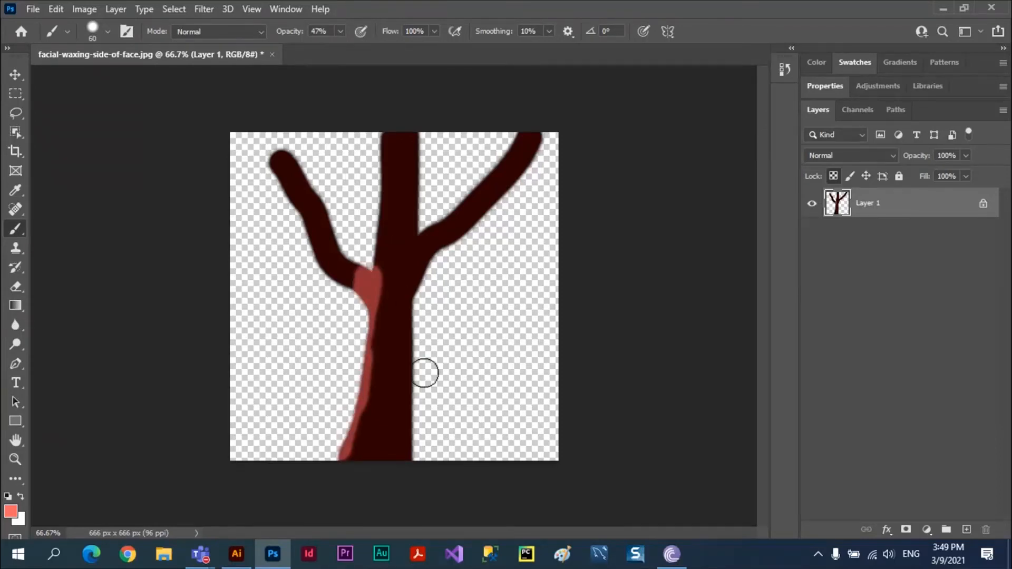
{"action": "key", "text": "ctrl+z"}
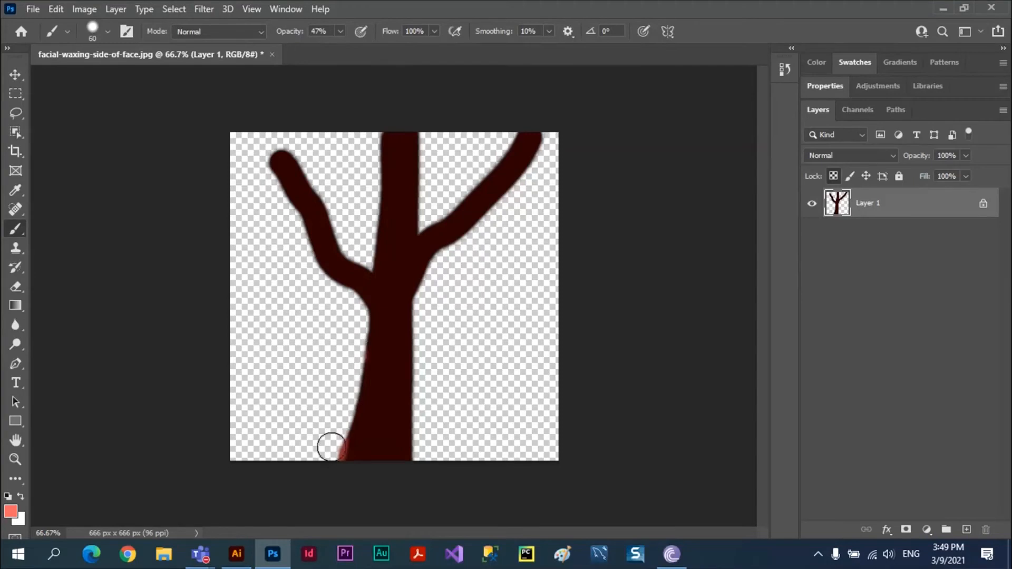
{"action": "mouse_move", "coordinate": [331, 447]}
{"action": "left_mouse_down"}
{"action": "mouse_move", "coordinate": [365, 312]}
{"action": "mouse_move", "coordinate": [327, 283]}
{"action": "mouse_move", "coordinate": [251, 163]}
{"action": "left_mouse_up"}
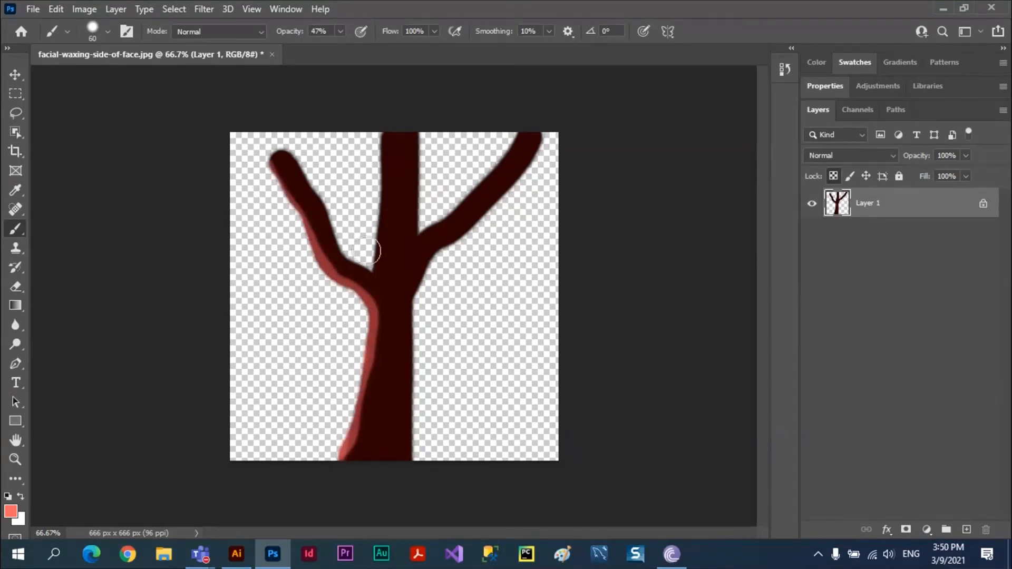
{"action": "left_click_drag", "start_coordinate": [366, 251], "coordinate": [381, 134]}
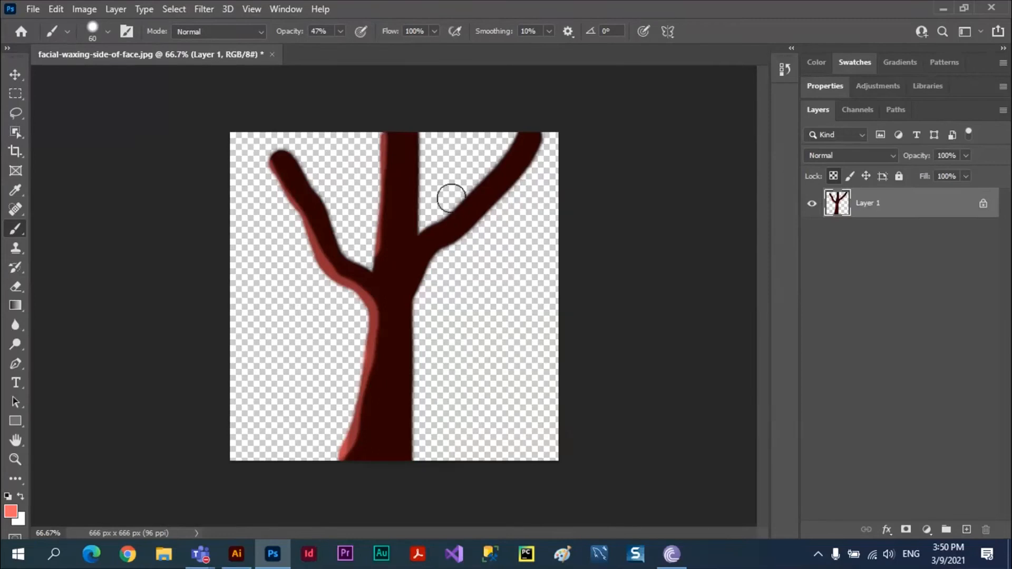
{"action": "mouse_move", "coordinate": [447, 262]}
{"action": "left_mouse_down"}
{"action": "mouse_move", "coordinate": [460, 235]}
{"action": "mouse_move", "coordinate": [506, 203]}
{"action": "mouse_move", "coordinate": [540, 146]}
{"action": "left_mouse_up"}
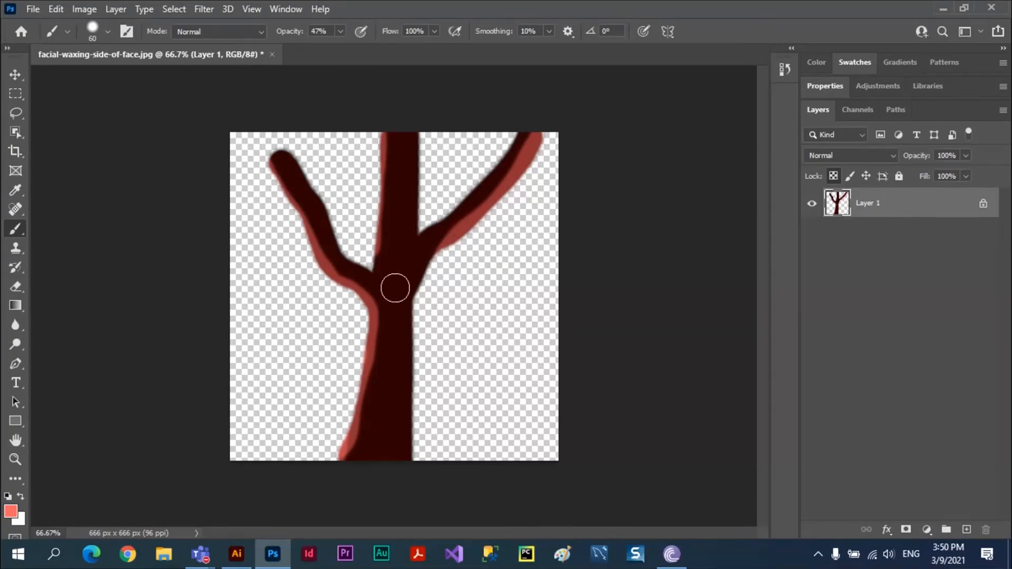
Step: Unlock the layer's transparent pixels and set the brush blend mode to Behind
{"action": "left_click", "coordinate": [833, 177]}
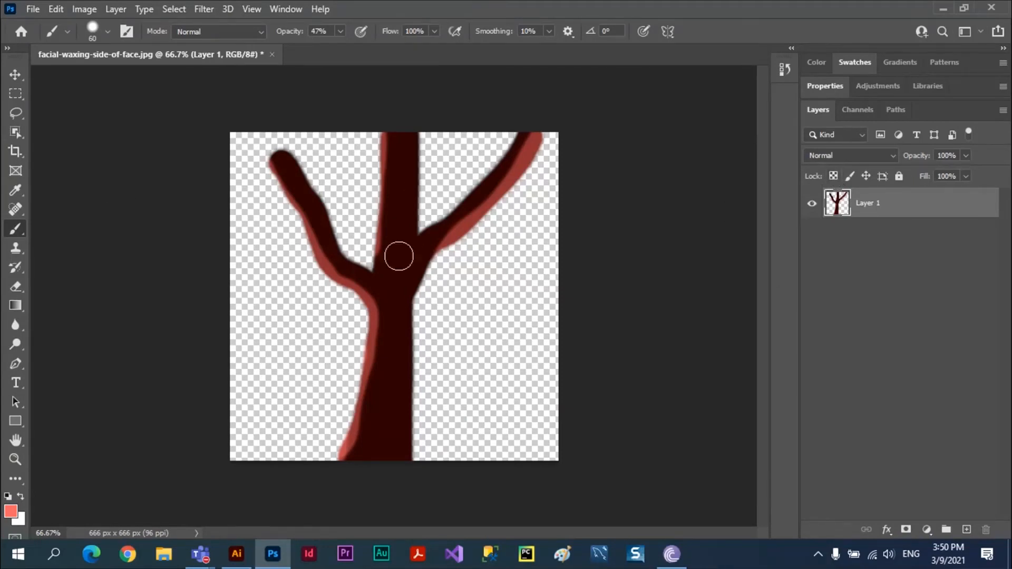
{"action": "left_click", "coordinate": [261, 33]}
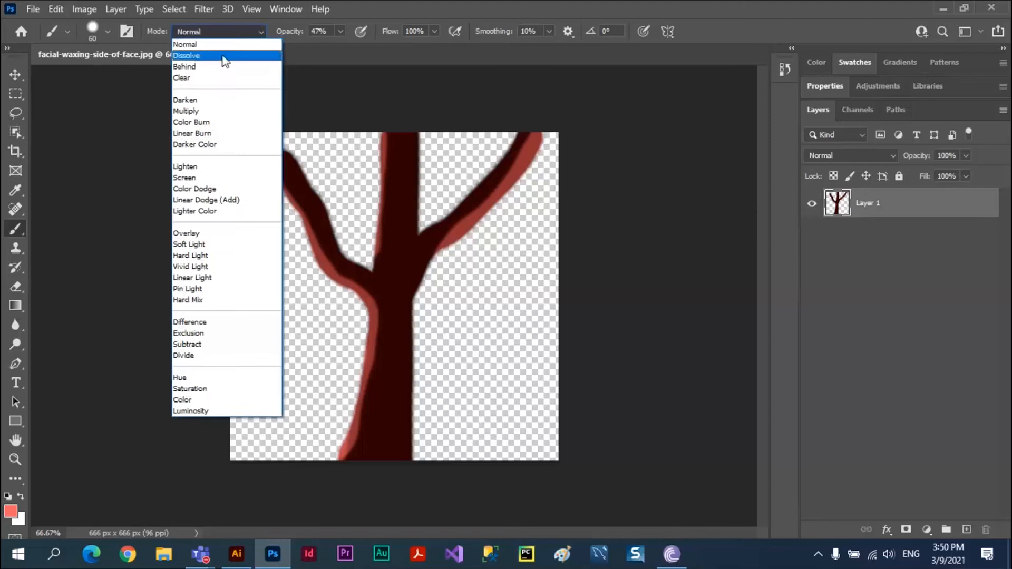
{"action": "left_click", "coordinate": [191, 68]}
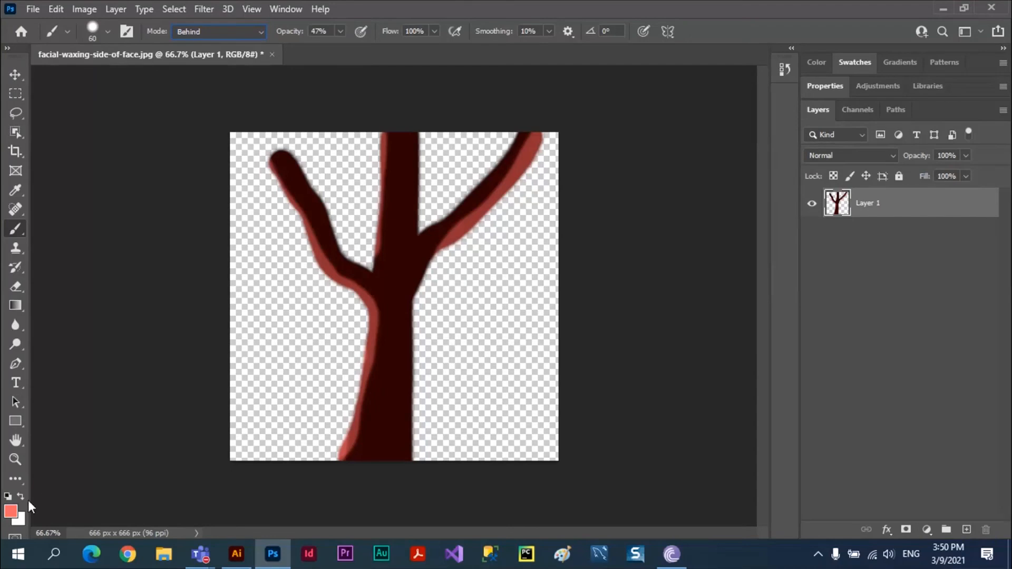
Step: Try painting coral strokes behind the trunk and branches in Behind mode, and undo them
{"action": "mouse_move", "coordinate": [350, 134]}
{"action": "left_mouse_down"}
{"action": "mouse_move", "coordinate": [344, 266]}
{"action": "mouse_move", "coordinate": [332, 142]}
{"action": "mouse_move", "coordinate": [248, 235]}
{"action": "mouse_move", "coordinate": [317, 140]}
{"action": "mouse_move", "coordinate": [315, 350]}
{"action": "mouse_move", "coordinate": [373, 235]}
{"action": "mouse_move", "coordinate": [469, 224]}
{"action": "mouse_move", "coordinate": [498, 364]}
{"action": "left_mouse_up"}
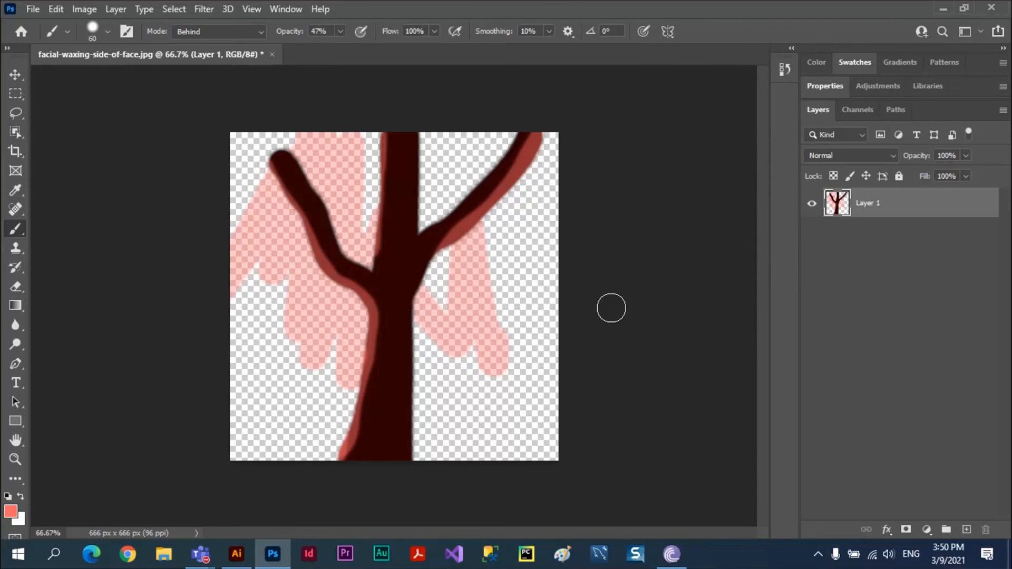
{"action": "key", "text": "ctrl+z"}
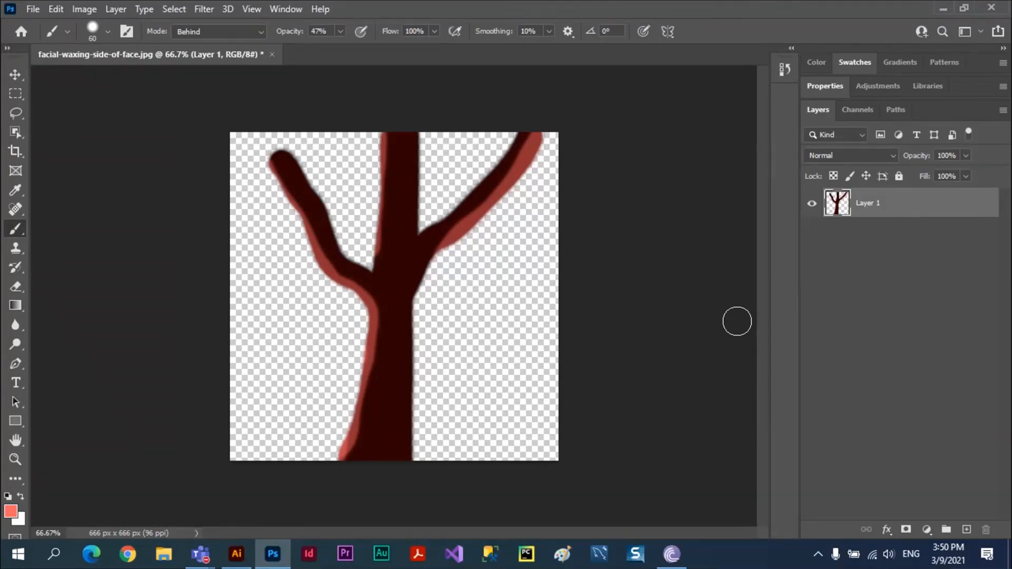
{"action": "left_click", "coordinate": [261, 29]}
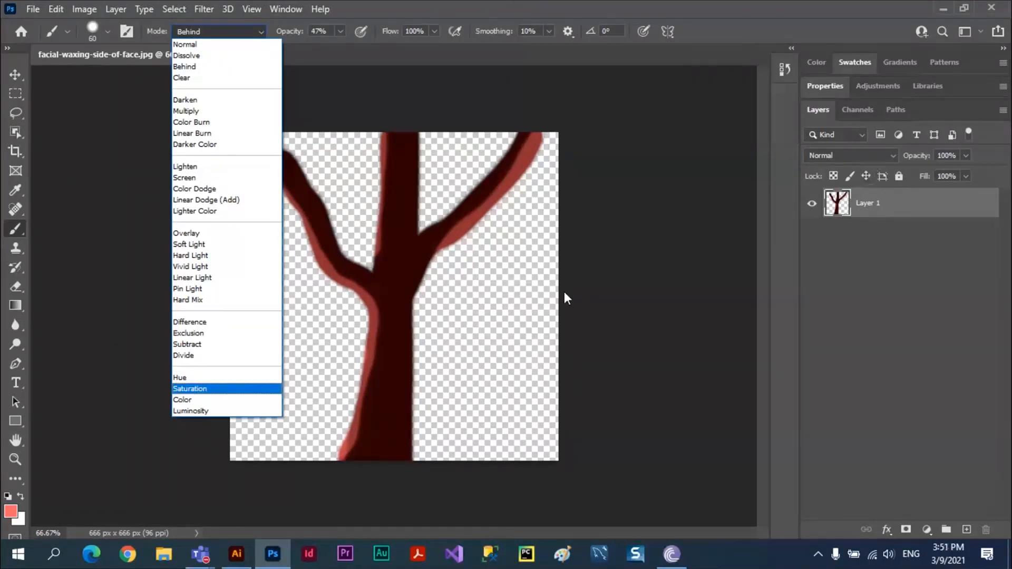
{"action": "left_click", "coordinate": [10, 74]}
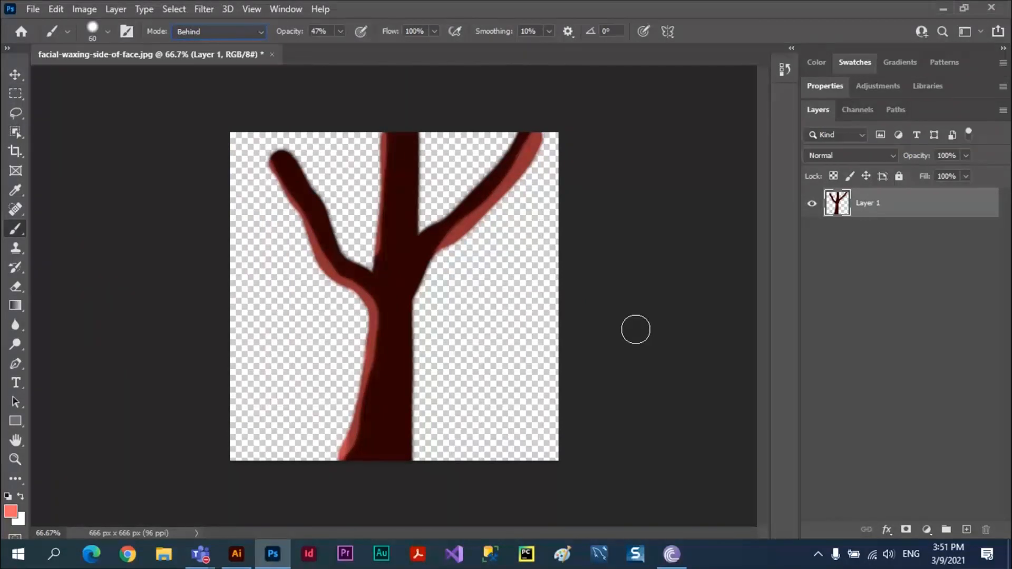
Step: Switch to the Microsoft Teams class meeting and stop its recording
{"action": "key", "text": "alt+Tab"}
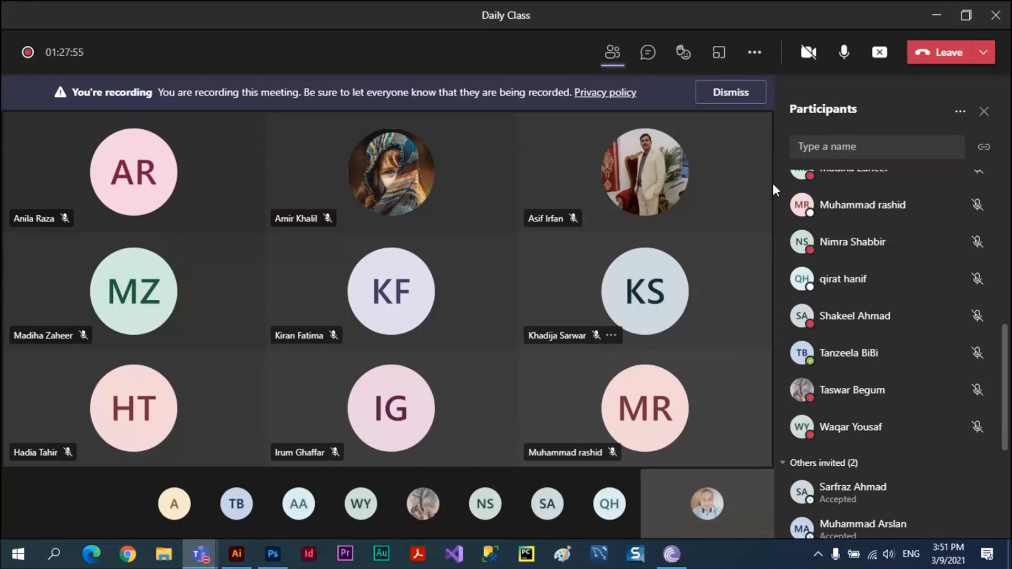
{"action": "left_click", "coordinate": [755, 52]}
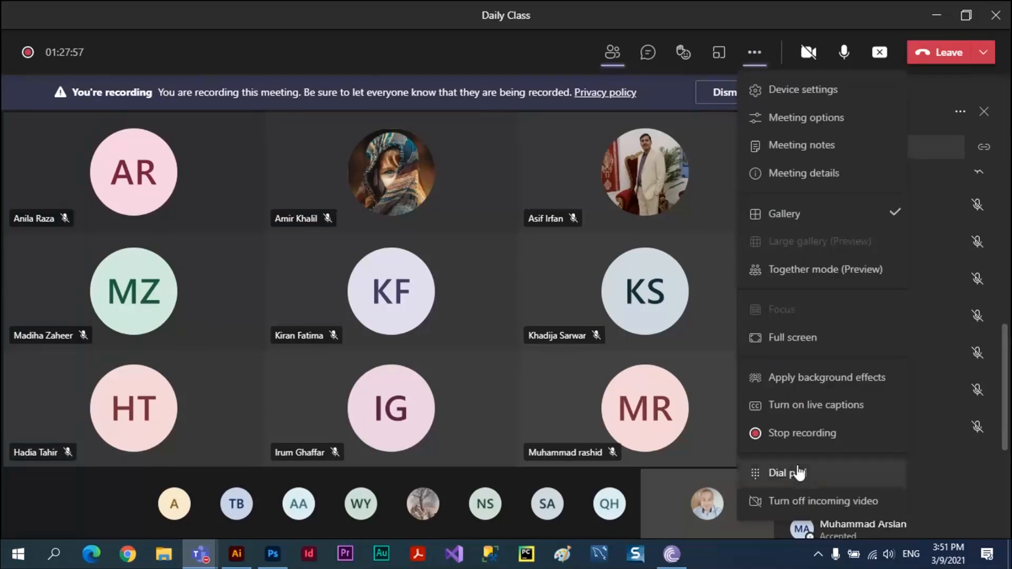
{"action": "left_click", "coordinate": [802, 434]}
{"action": "left_click", "coordinate": [571, 308]}
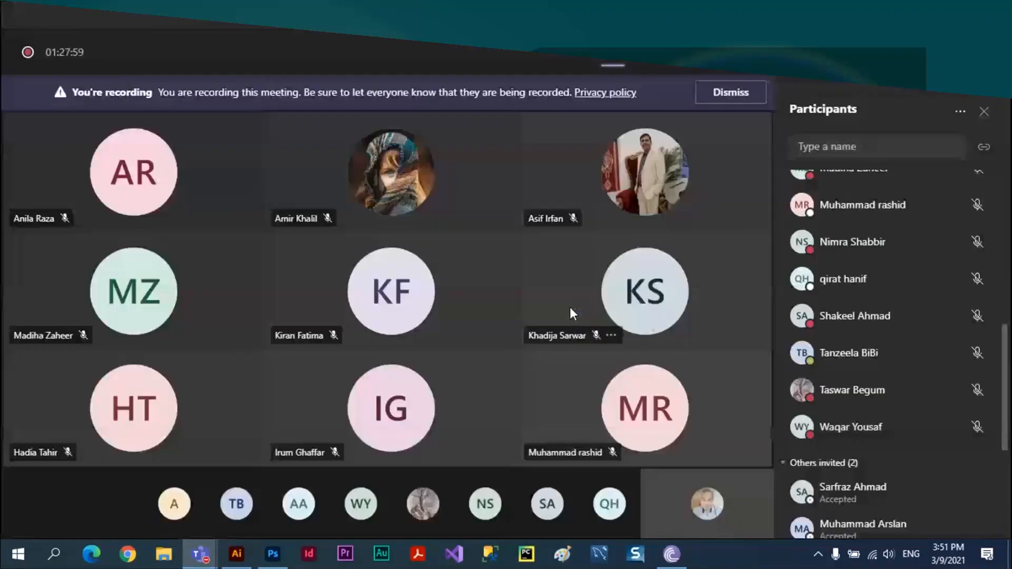